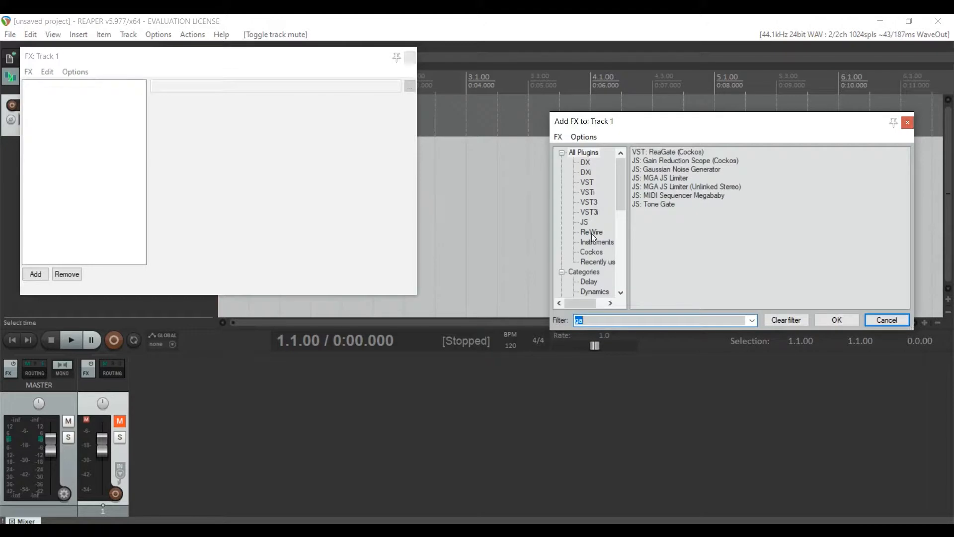
# Add the JS Gaussian Noise Generator to Track 1 and make a time selection from 1.1.00 to 2.1.00.
pyautogui.doubleClick(666, 168)
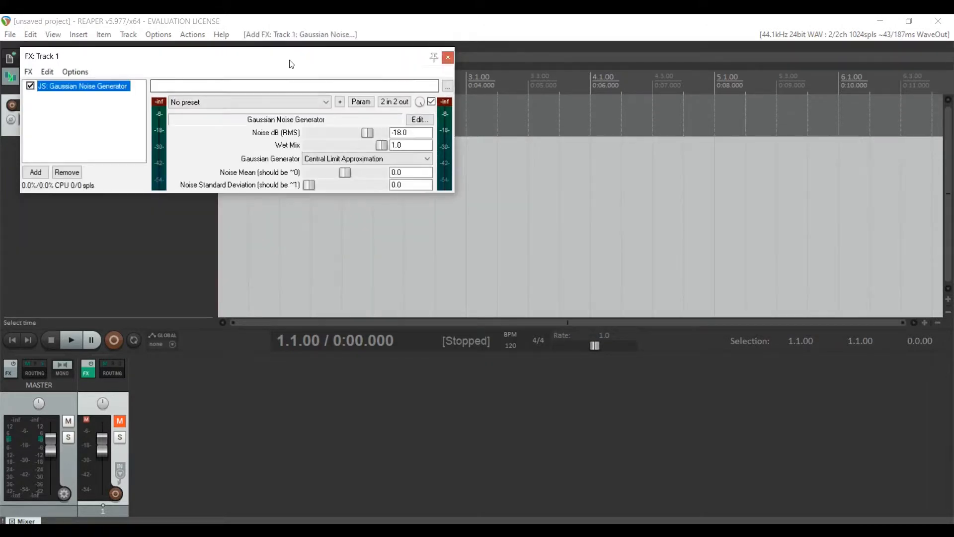
pyautogui.moveTo(291, 63); pyautogui.dragTo(650, 146)
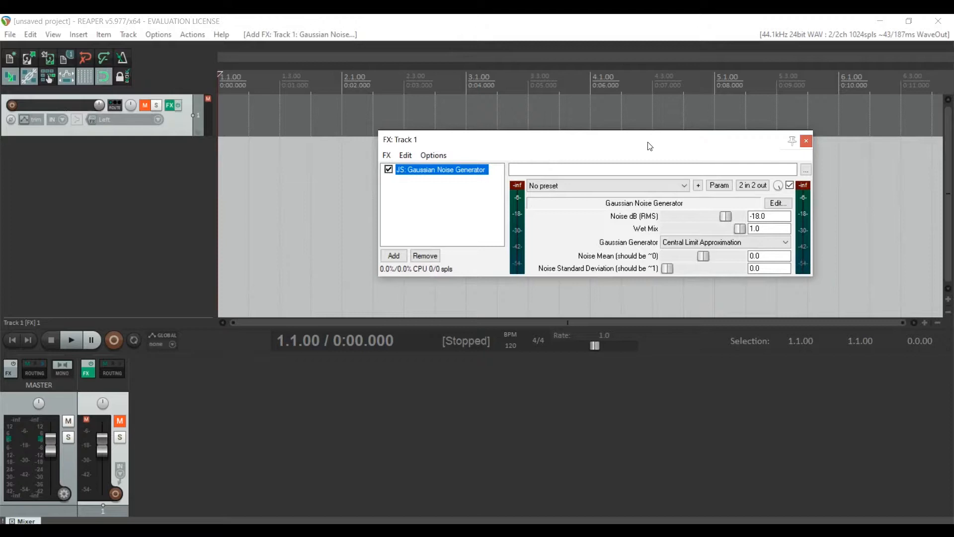
pyautogui.moveTo(342, 114); pyautogui.dragTo(172, 107)
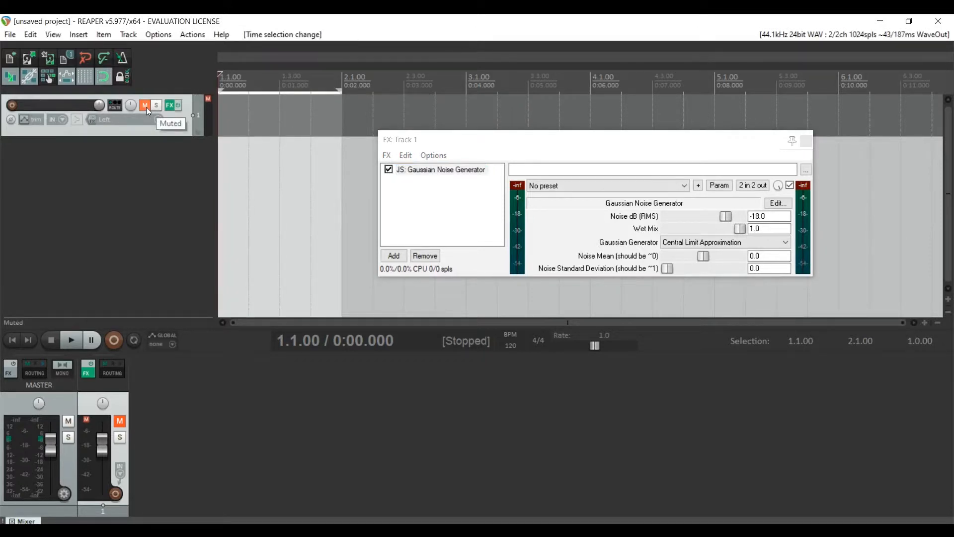
pyautogui.press('XF86AudioLowerVolume')
# Show the noise generator's Wet envelope on Track 1 and add an envelope point of 0% at 2.1.00.
pyautogui.click(23, 119)
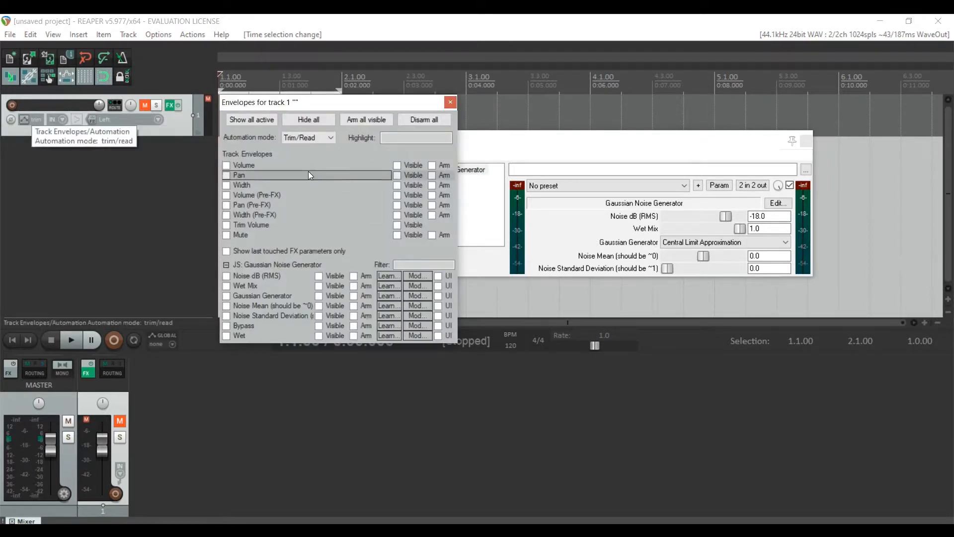
pyautogui.click(245, 333)
pyautogui.click(451, 101)
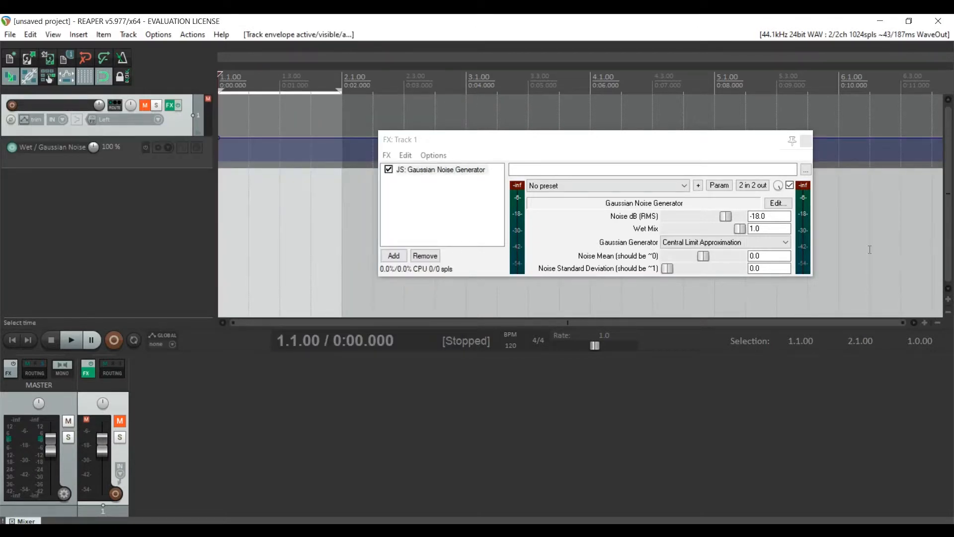
pyautogui.click(806, 140)
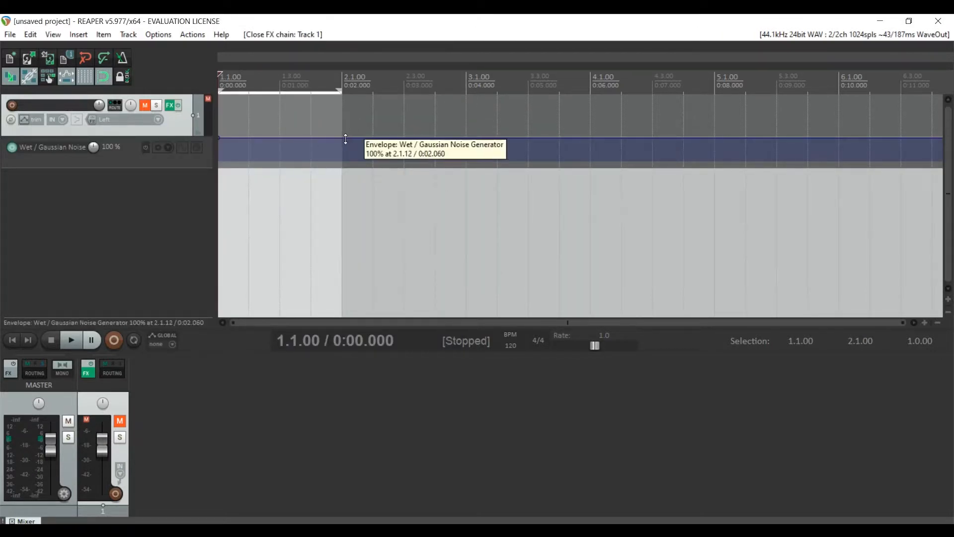
pyautogui.moveTo(344, 138); pyautogui.dragTo(338, 271)
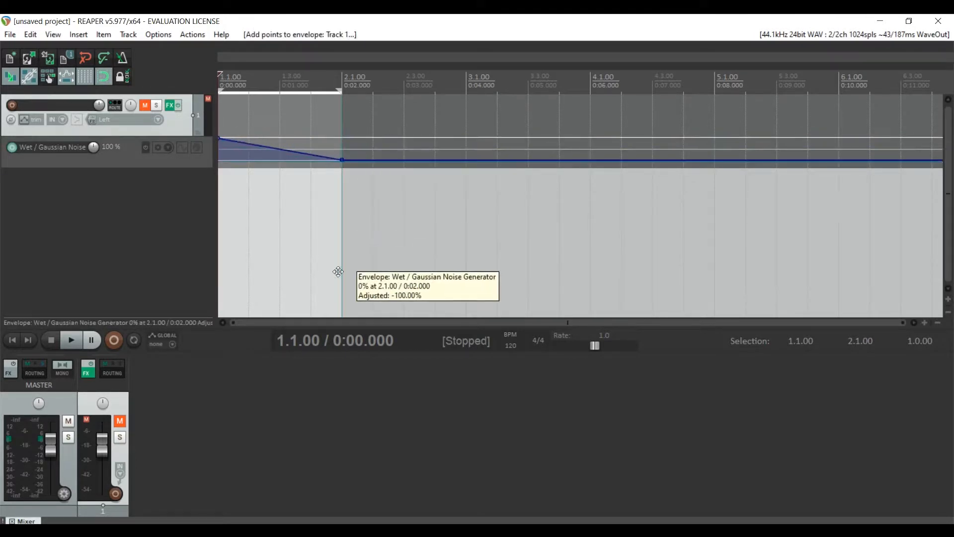
# Add a Wet envelope point at 1.1.06 (0:00.031) and lower the starting point to 0% for a short attack.
pyautogui.moveTo(903, 323); pyautogui.dragTo(437, 327)
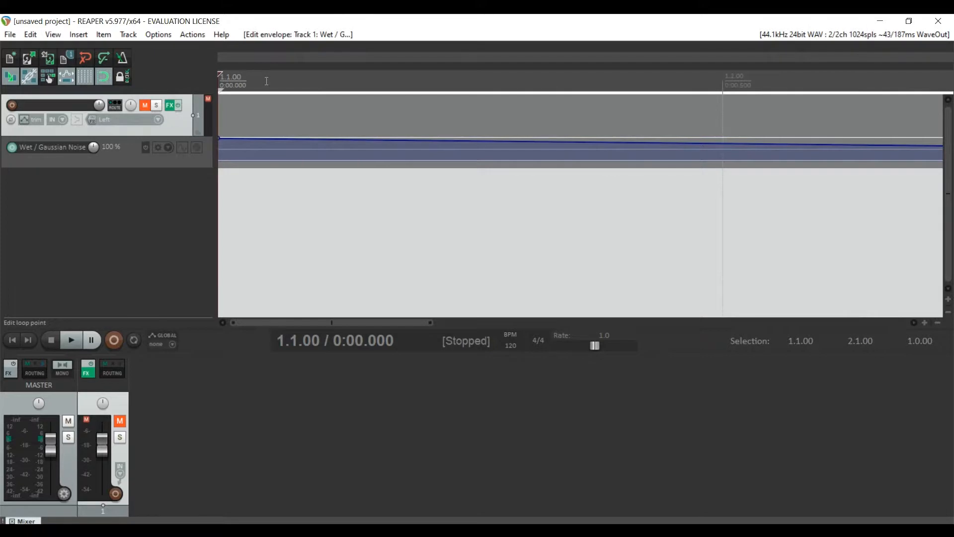
pyautogui.press('Right')
pyautogui.press('Right')
pyautogui.press('Right')
pyautogui.press('Right')
pyautogui.press('Right')
pyautogui.press('Right')
pyautogui.press('Right')
pyautogui.press('Right')
pyautogui.press('Right')
pyautogui.press('Right')
pyautogui.press('Right')
pyautogui.press('Right')
pyautogui.press('Right')
pyautogui.press('Right')
pyautogui.press('Right')
pyautogui.press('Right')
pyautogui.press('Right')
pyautogui.press('Right')
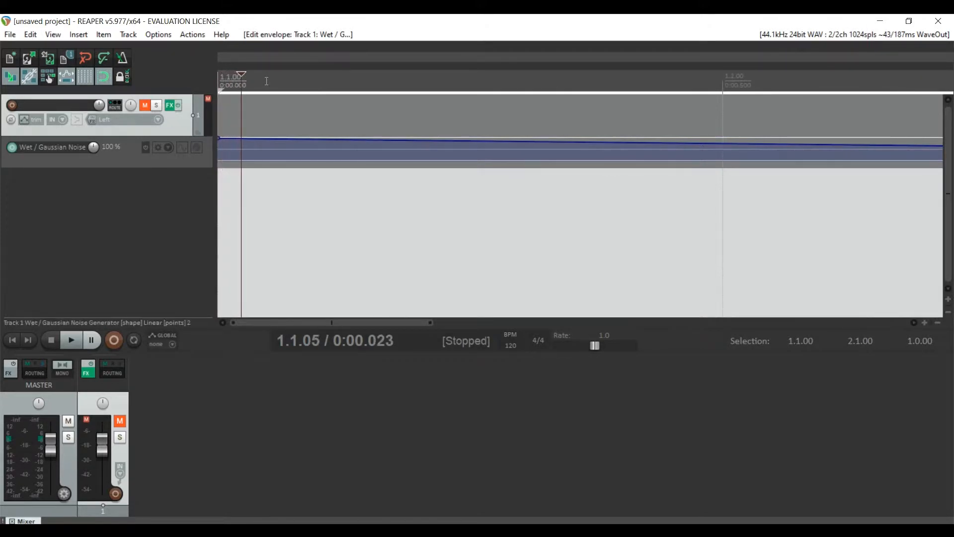
pyautogui.click(250, 140)
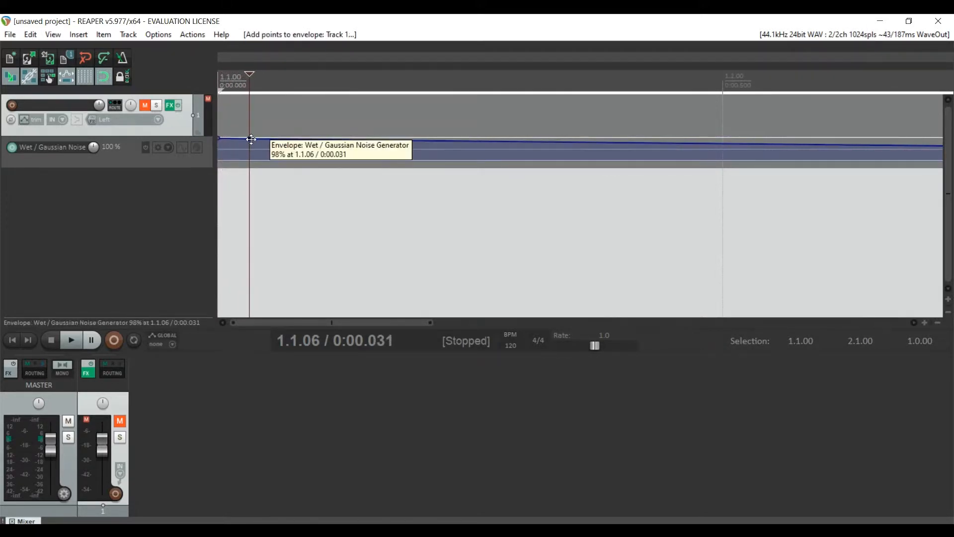
pyautogui.moveTo(219, 142); pyautogui.dragTo(217, 302)
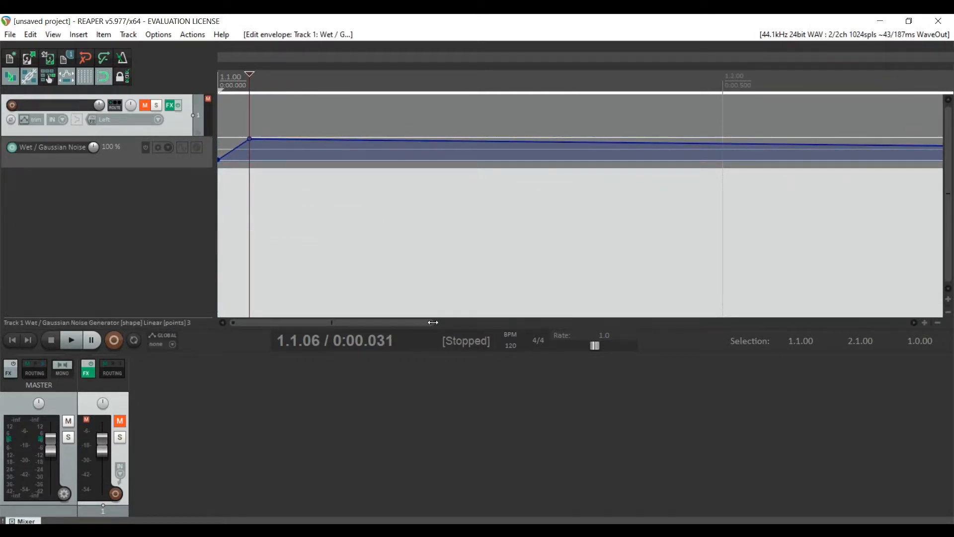
# Shorten the time selection to 1.1.00–1.2.00 and move the final 0% envelope point to 1.2.00.
pyautogui.moveTo(430, 322); pyautogui.dragTo(791, 329)
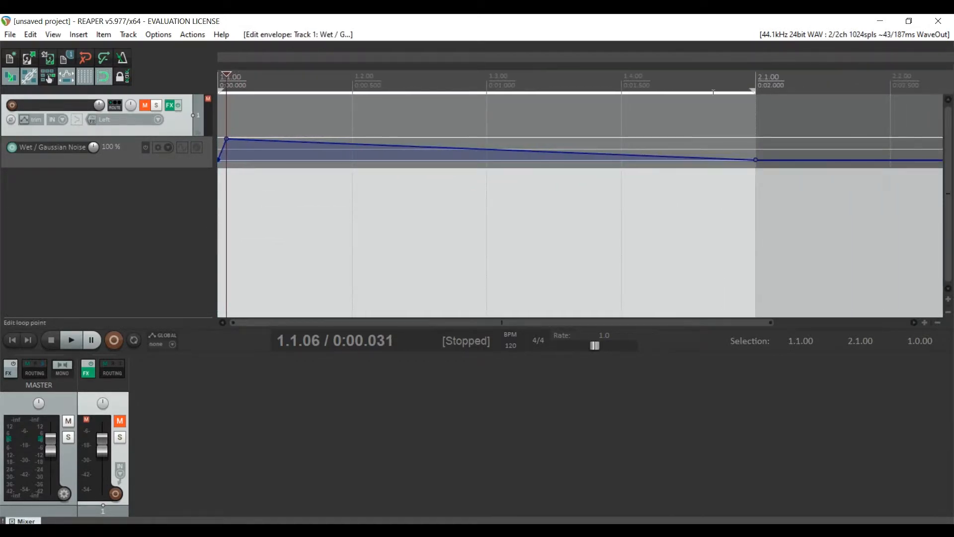
pyautogui.moveTo(755, 87); pyautogui.dragTo(351, 88)
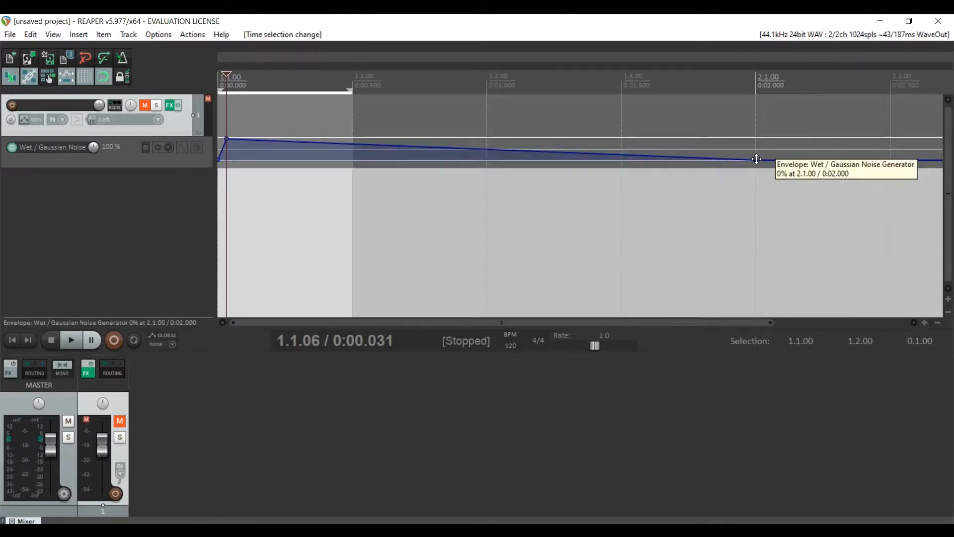
pyautogui.moveTo(756, 159); pyautogui.dragTo(323, 317)
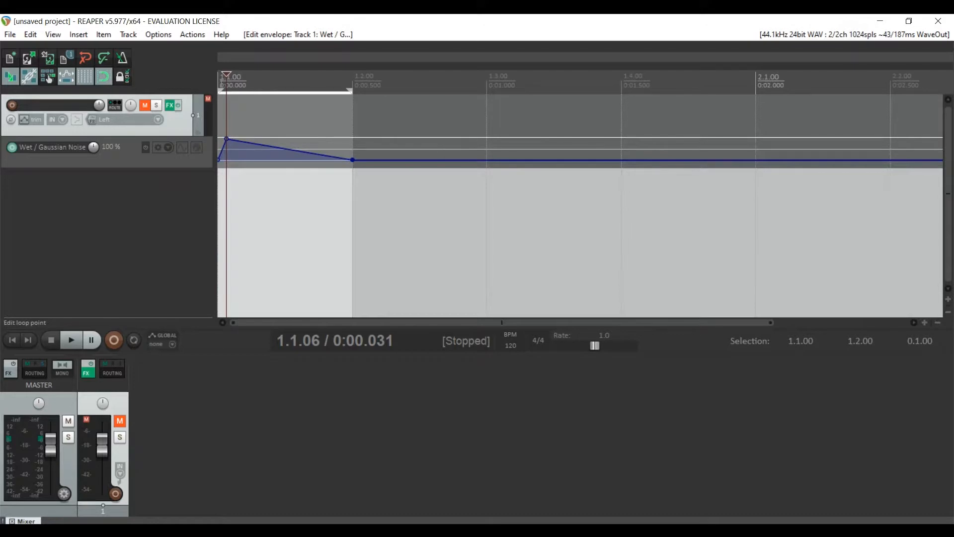
# Return the edit cursor to the project start and set the project tempo to 150 BPM.
pyautogui.press('Home')
pyautogui.click(511, 345)
pyautogui.write('150')
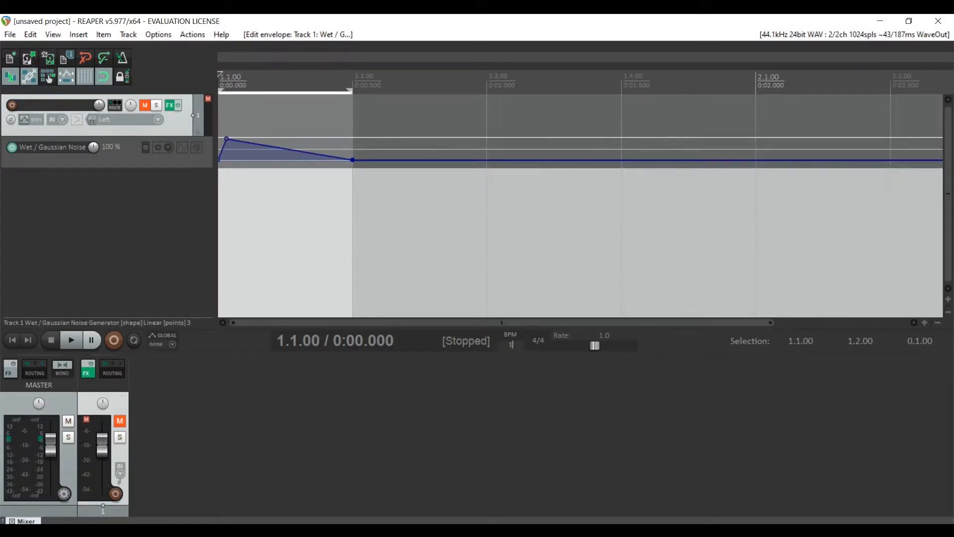
pyautogui.press('Return')
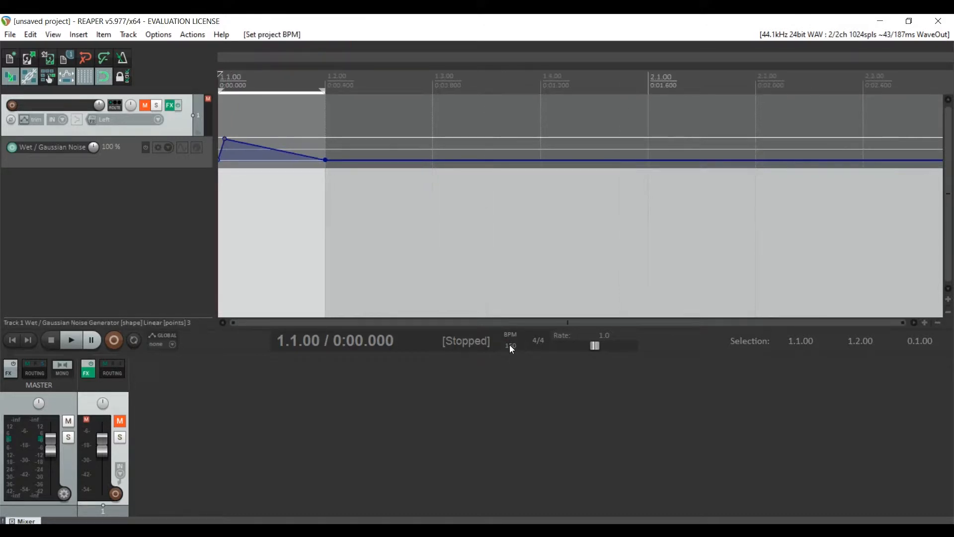
# Unmute Track 1, enable repeat and play the selection as a loop to audition the noise burst.
pyautogui.click(145, 105)
pyautogui.press('space')
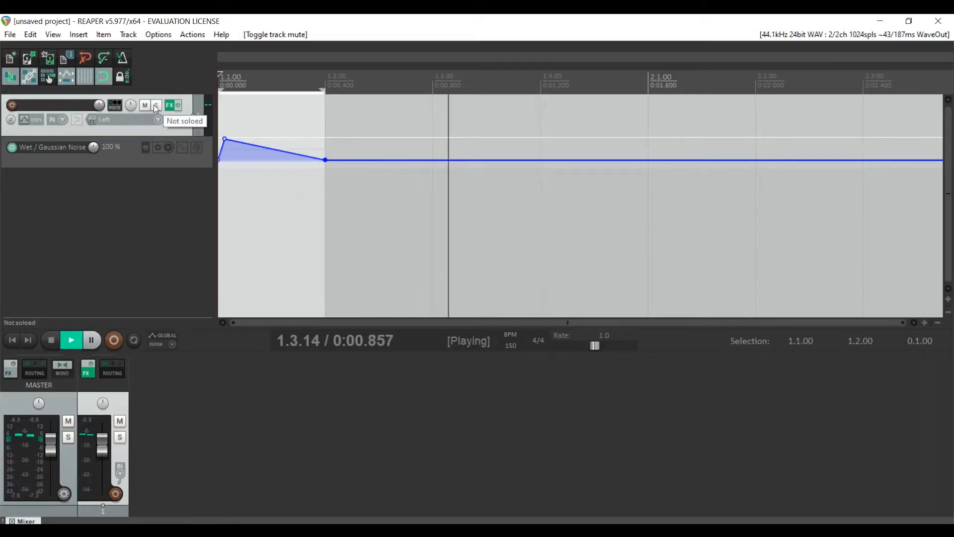
pyautogui.press('space')
pyautogui.click(134, 340)
pyautogui.press('space')
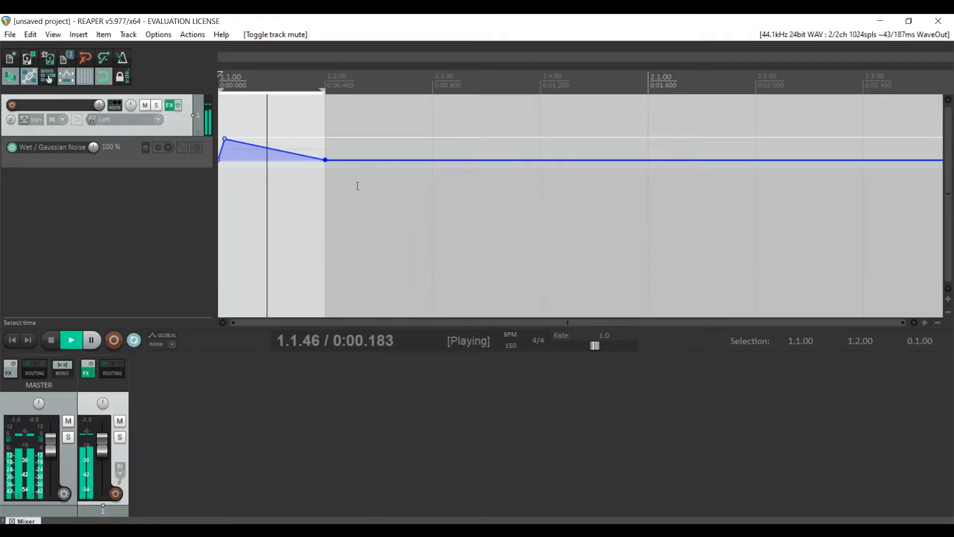
pyautogui.press('space')
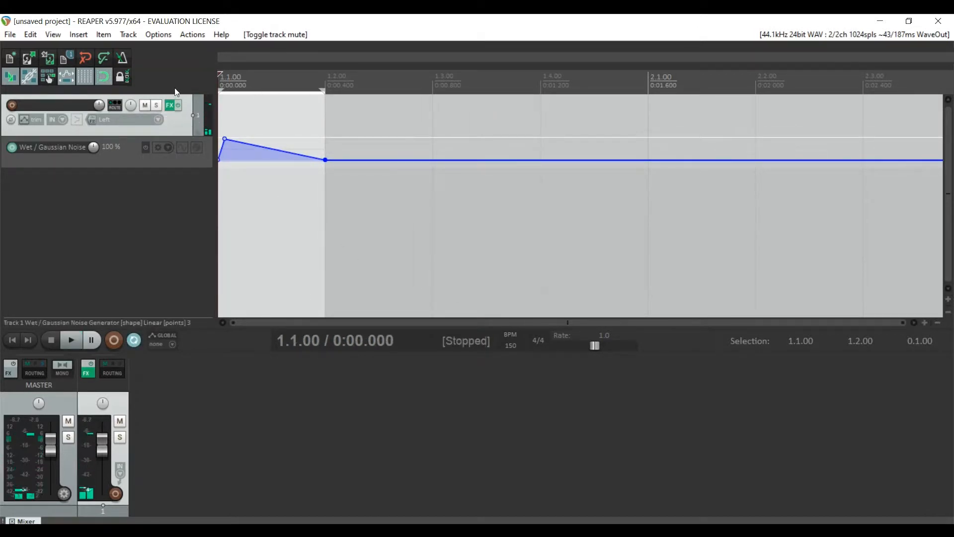
# Add the ReaEQ (Cockos) equalizer to Track 1's effects chain after the noise generator.
pyautogui.click(170, 106)
pyautogui.click(387, 155)
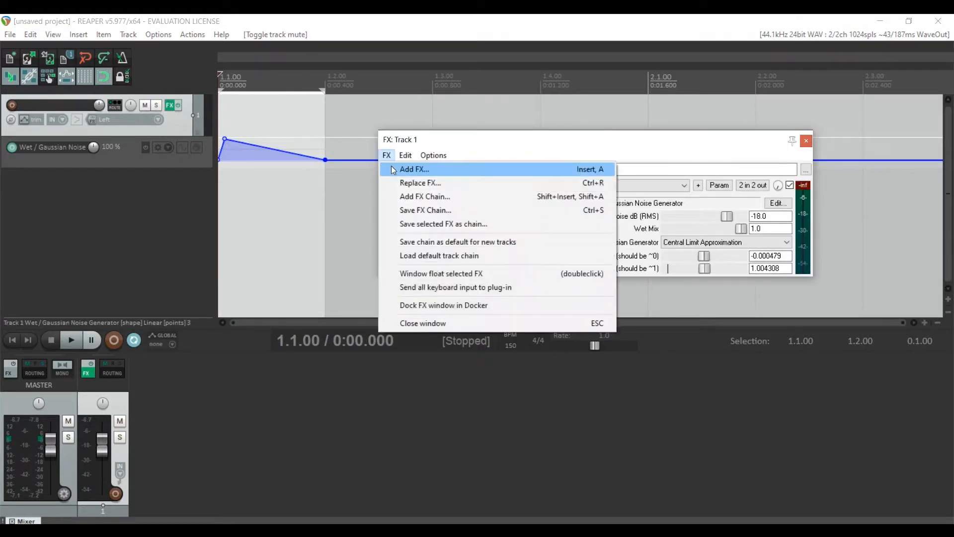
pyautogui.click(392, 170)
pyautogui.write('eq')
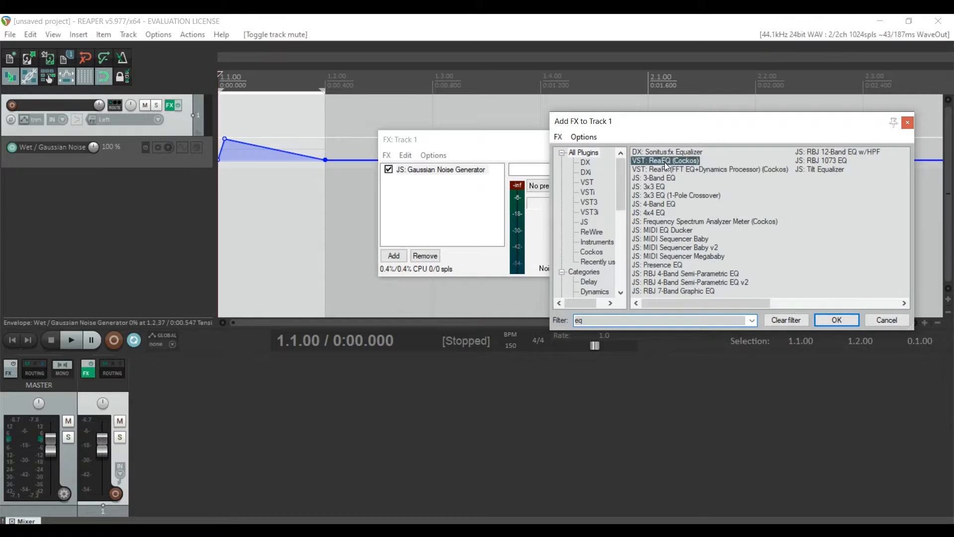
pyautogui.doubleClick(664, 161)
# Change ReaEQ band 1 to High Pass and raise its frequency to about 1285 Hz.
pyautogui.click(616, 312)
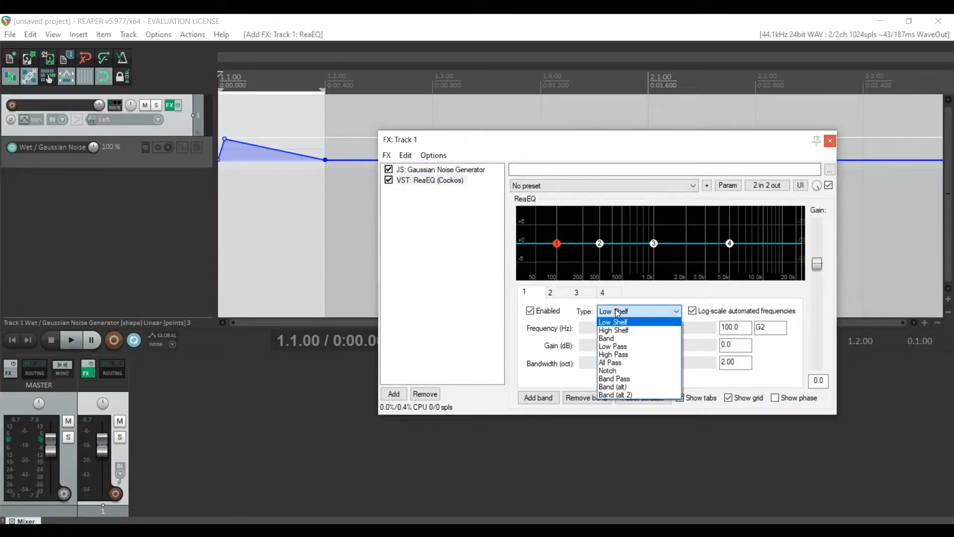
pyautogui.click(630, 355)
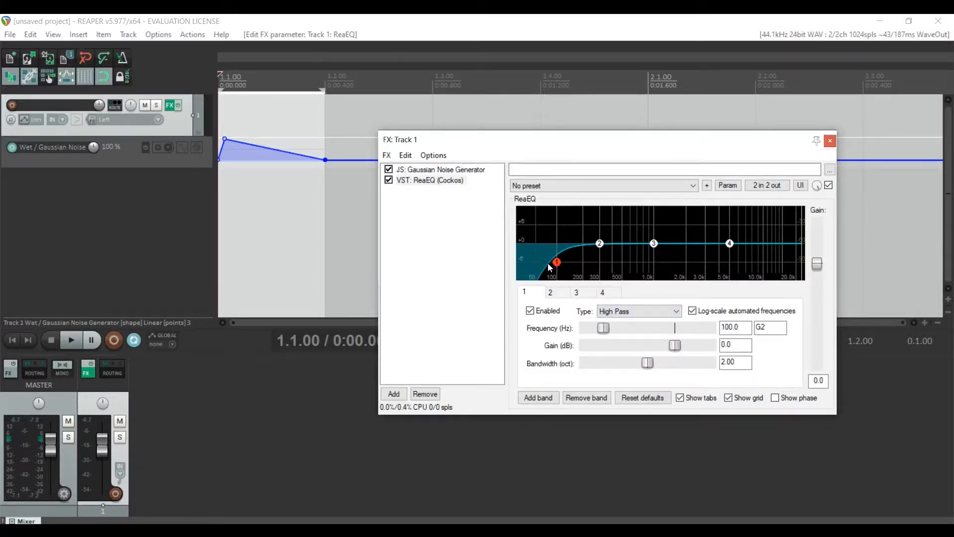
pyautogui.moveTo(557, 262); pyautogui.dragTo(665, 262)
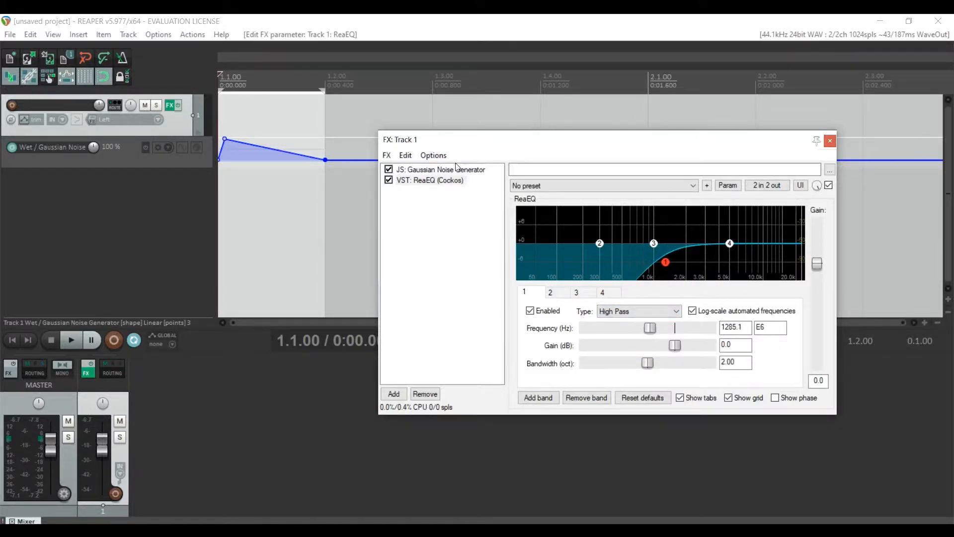
pyautogui.click(456, 169)
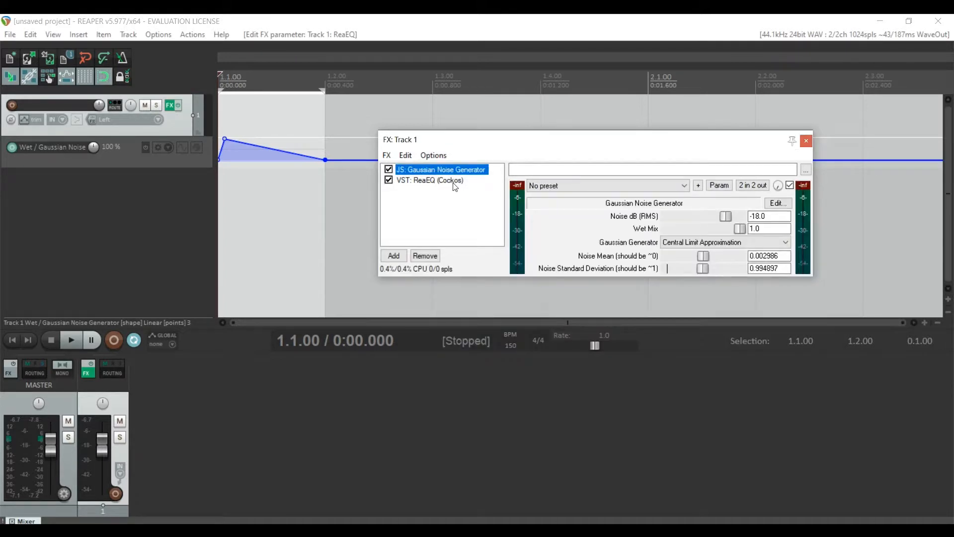
pyautogui.click(453, 181)
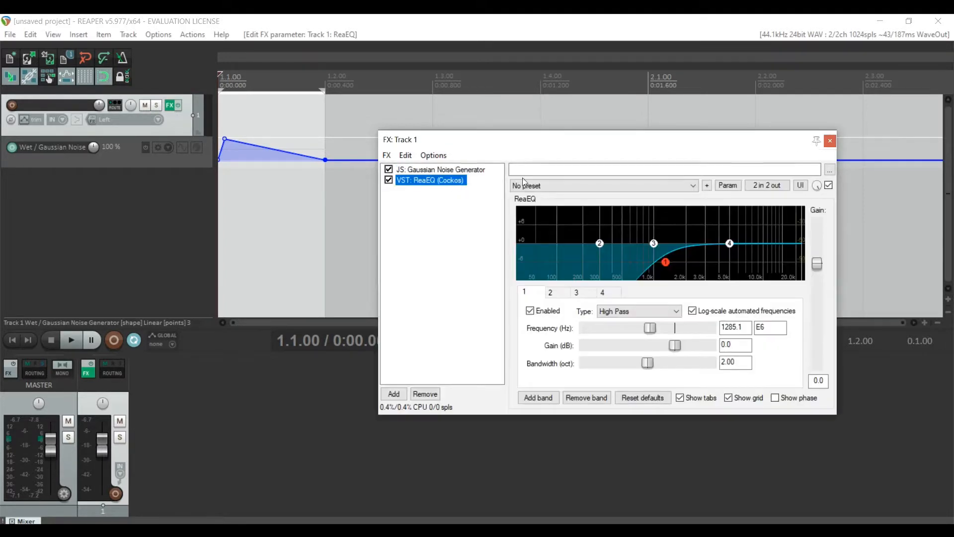
# Set band 4 to Low Pass at about 8731 Hz, raise the band 1 cutoff, and boost band 3 by about 2.8 dB near 3688 Hz.
pyautogui.click(733, 246)
pyautogui.click(634, 311)
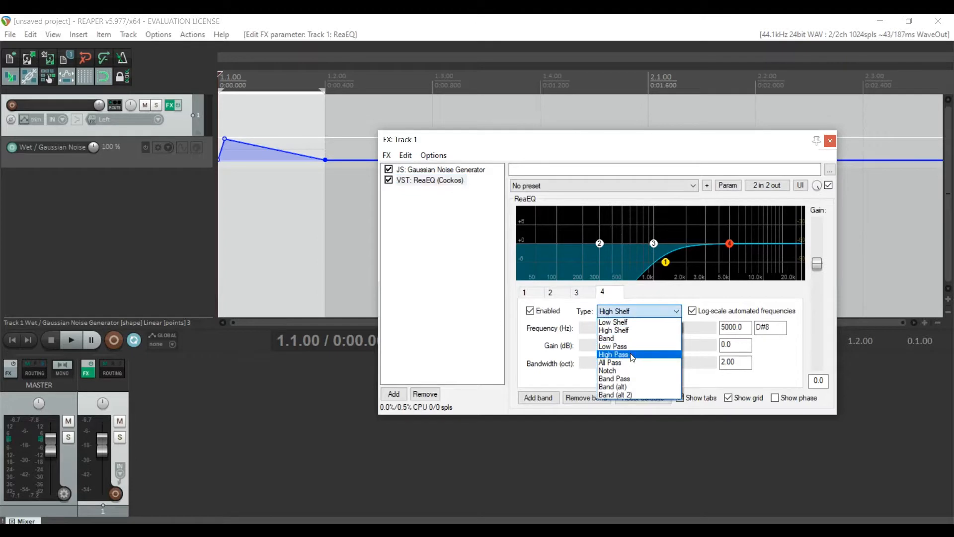
pyautogui.click(613, 346)
pyautogui.moveTo(731, 263); pyautogui.dragTo(767, 268)
pyautogui.moveTo(666, 262); pyautogui.dragTo(716, 238)
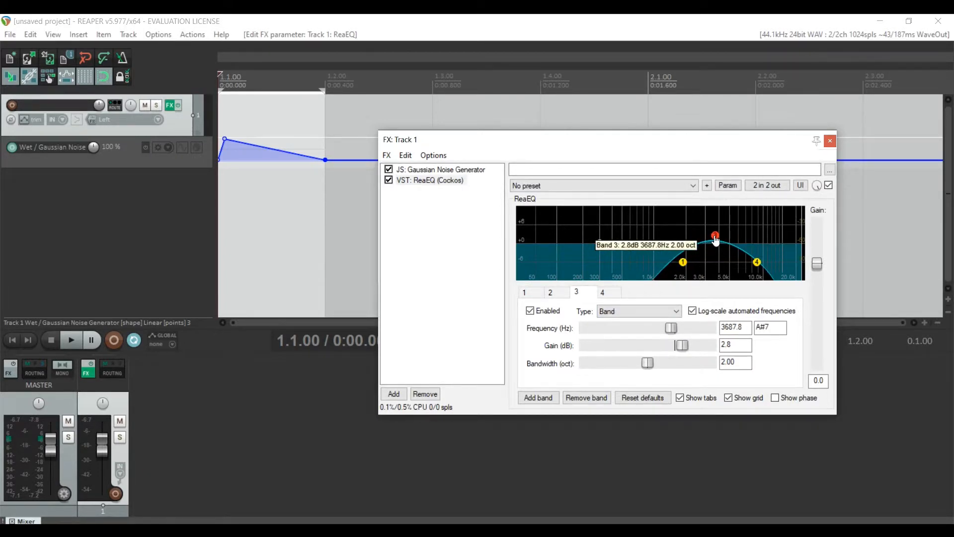
# Compare the looped noise burst with ReaEQ bypassed and with it enabled.
pyautogui.click(388, 181)
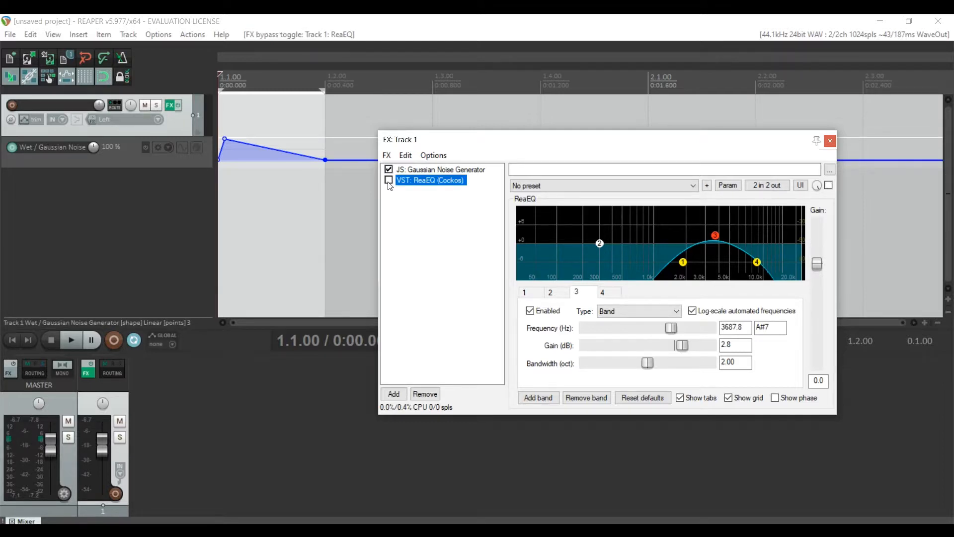
pyautogui.press('space')
pyautogui.press('space')
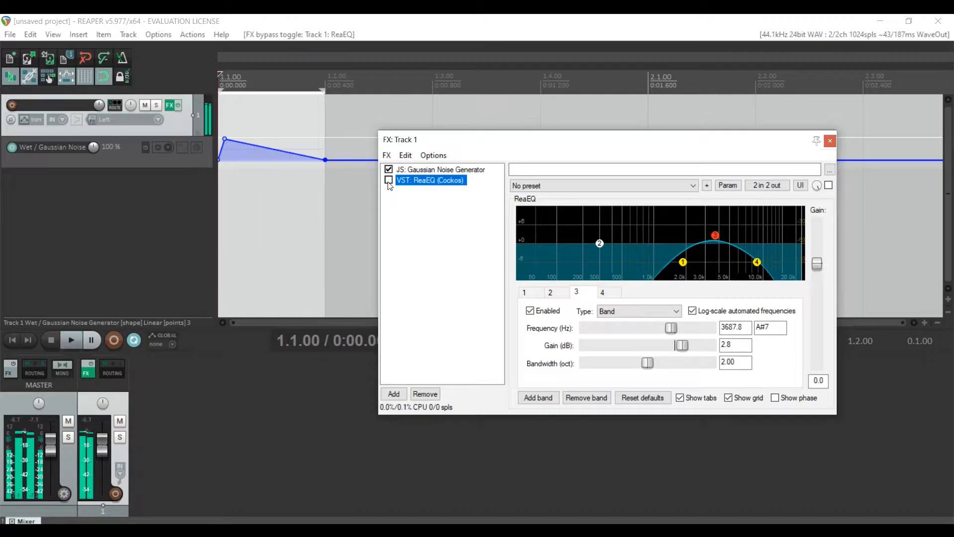
pyautogui.press('space')
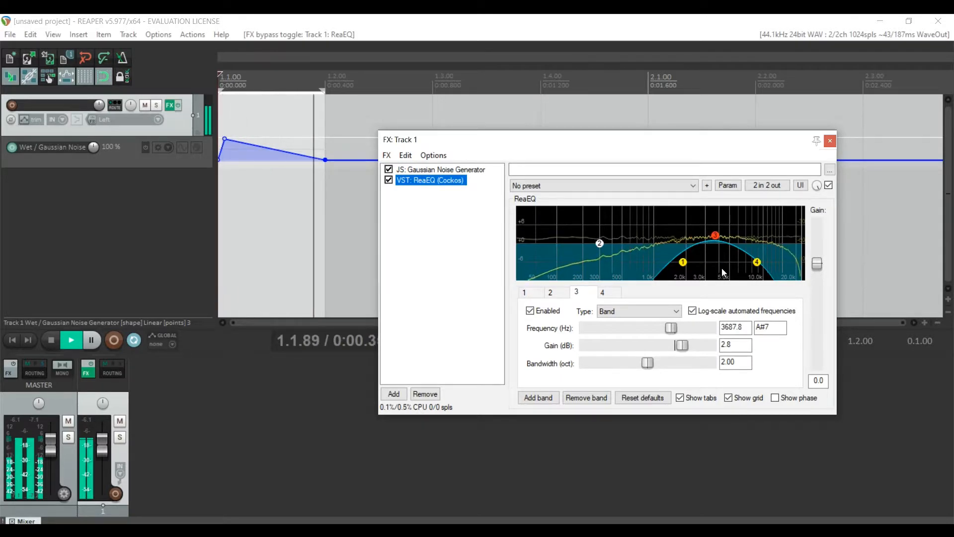
pyautogui.press('space')
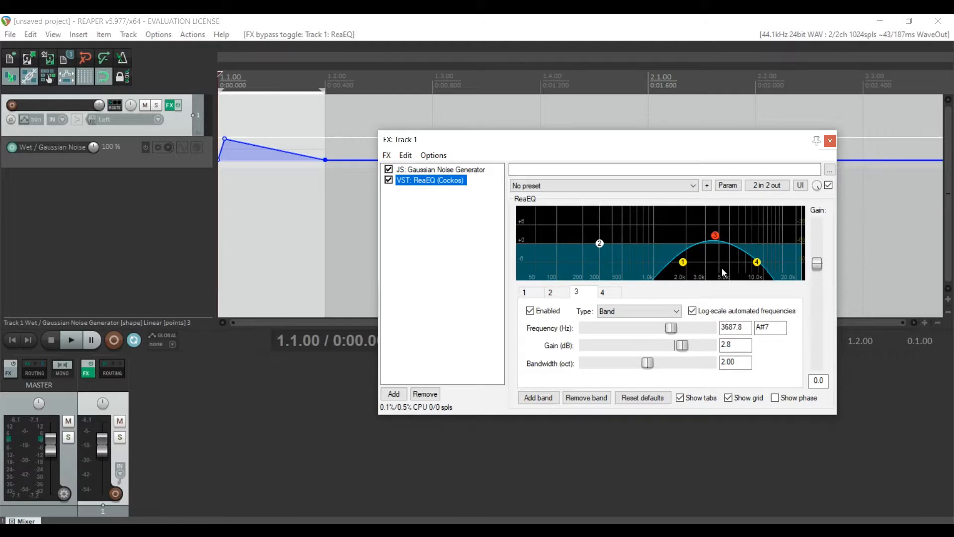
# Raise the band 1 high-pass frequency to about 2618 Hz and nudge the band 4 low-pass frequency slightly higher.
pyautogui.moveTo(683, 262); pyautogui.dragTo(768, 263)
pyautogui.click(757, 262)
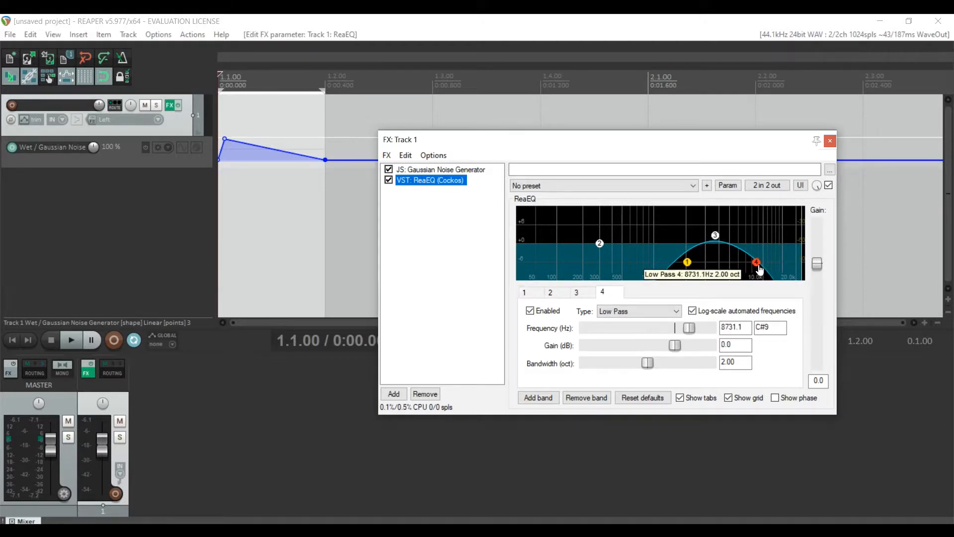
pyautogui.moveTo(688, 264); pyautogui.dragTo(692, 266)
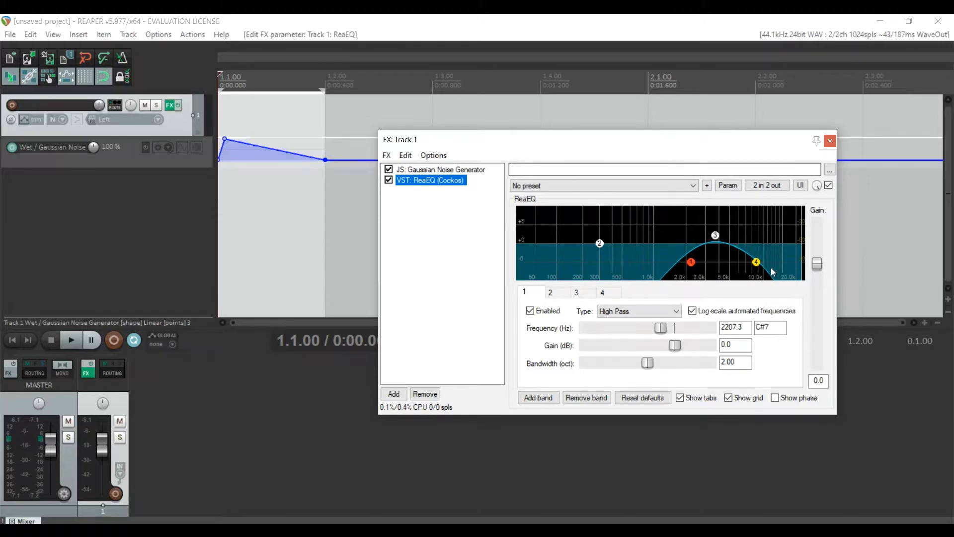
pyautogui.click(756, 262)
pyautogui.moveTo(756, 266); pyautogui.dragTo(761, 262)
pyautogui.moveTo(691, 262); pyautogui.dragTo(699, 262)
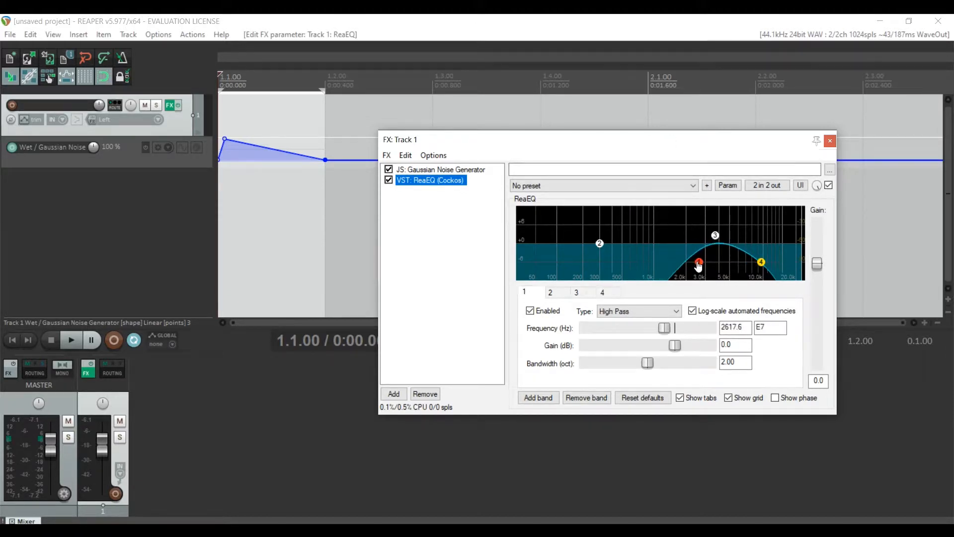
# Play the filtered noise burst to check the current ReaEQ settings.
pyautogui.press('space')
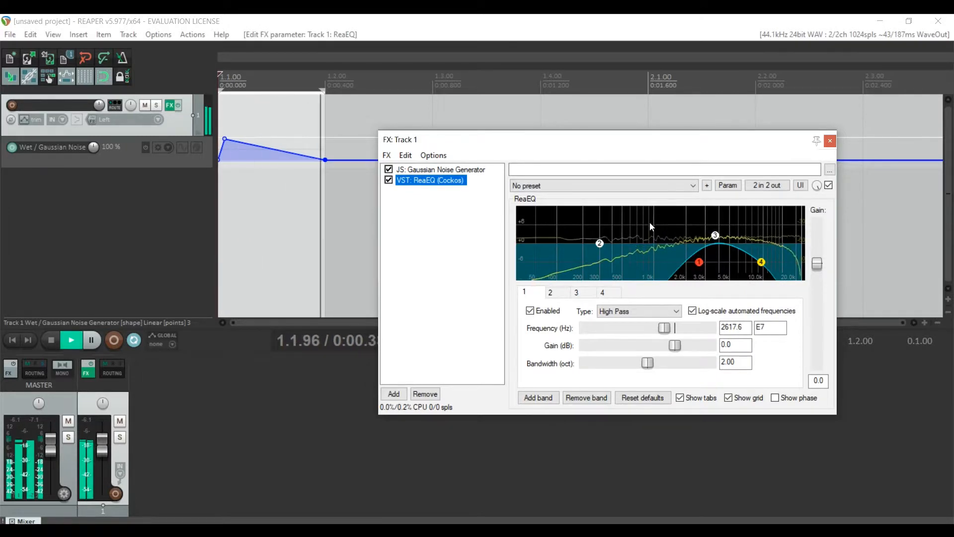
pyautogui.press('space')
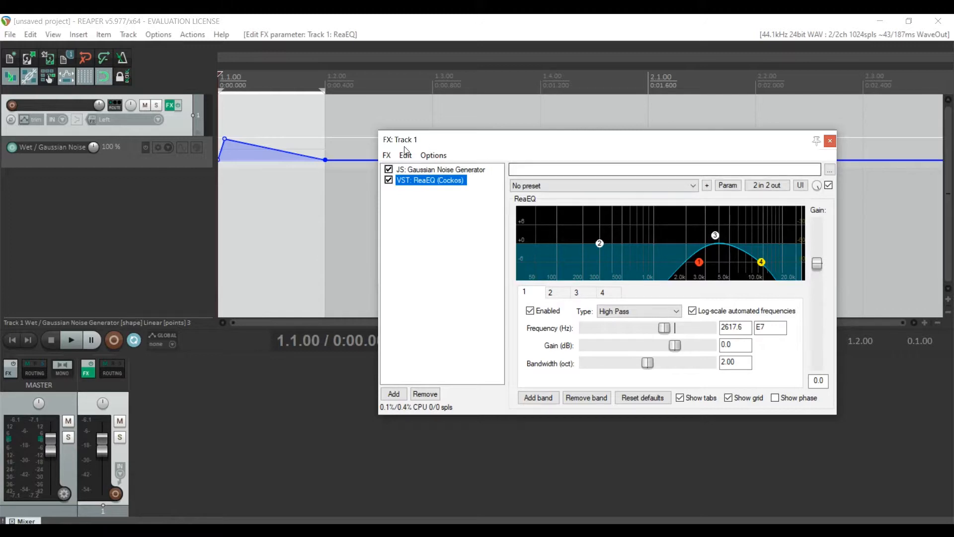
pyautogui.moveTo(423, 144); pyautogui.dragTo(407, 136)
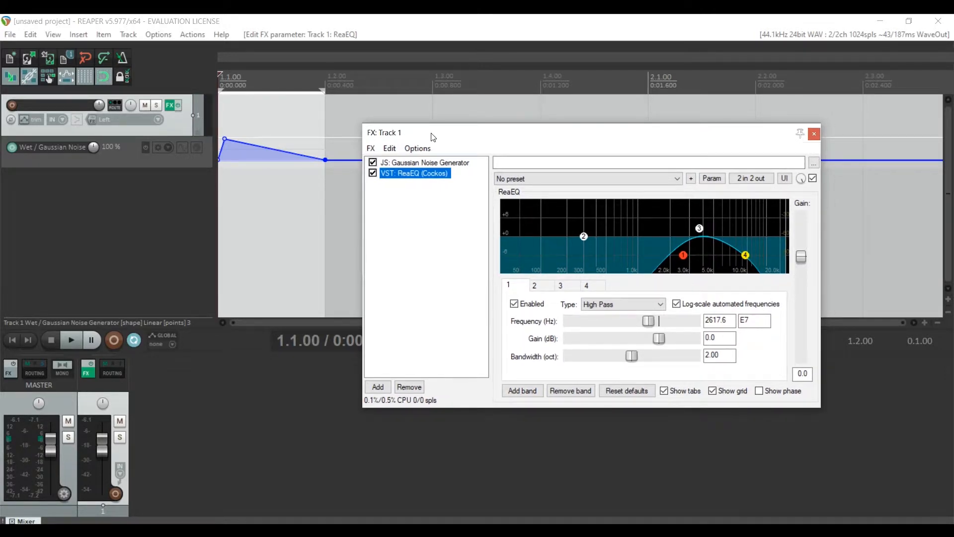
# Add JS: Waveshaping Distortion after ReaEQ, set its distortion to about 29%, and play the result.
pyautogui.click(371, 148)
pyautogui.click(375, 159)
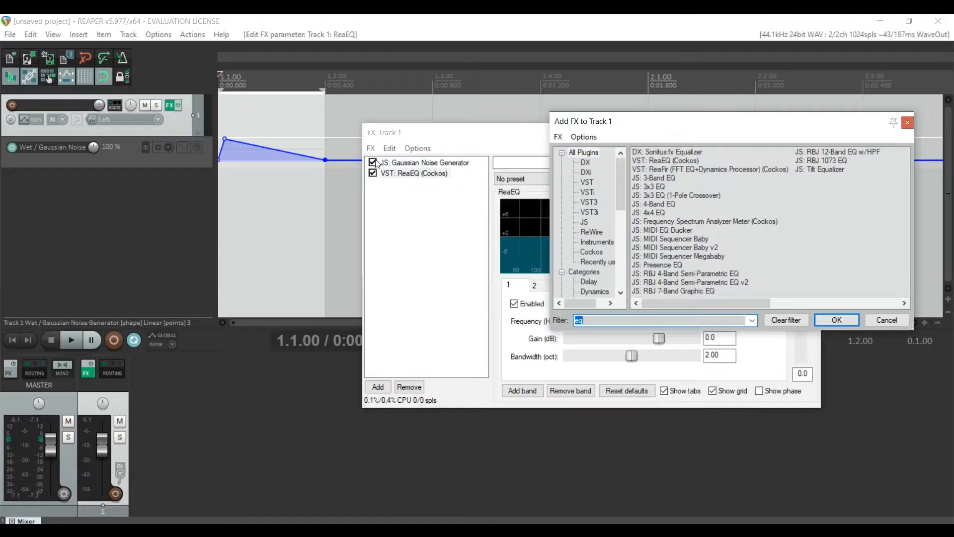
pyautogui.write('wav')
pyautogui.doubleClick(670, 196)
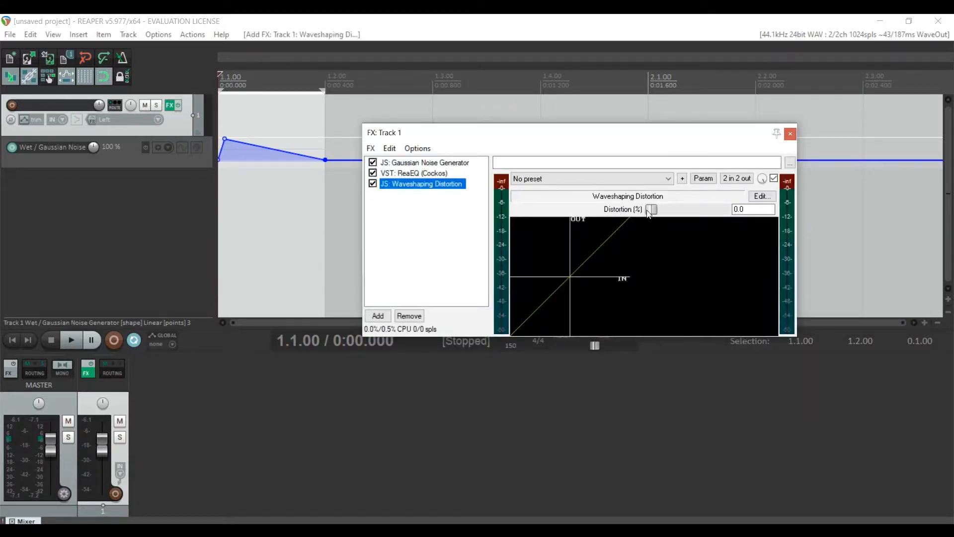
pyautogui.moveTo(650, 209); pyautogui.dragTo(679, 214)
pyautogui.press('space')
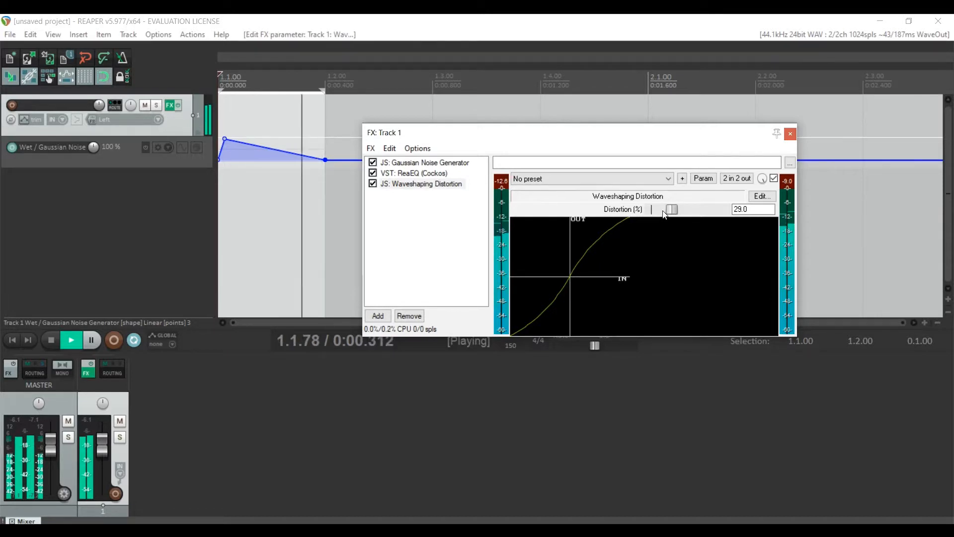
pyautogui.press('space')
# Add the ReaComp compressor to Track 1 after the Waveshaping Distortion.
pyautogui.click(371, 148)
pyautogui.click(378, 159)
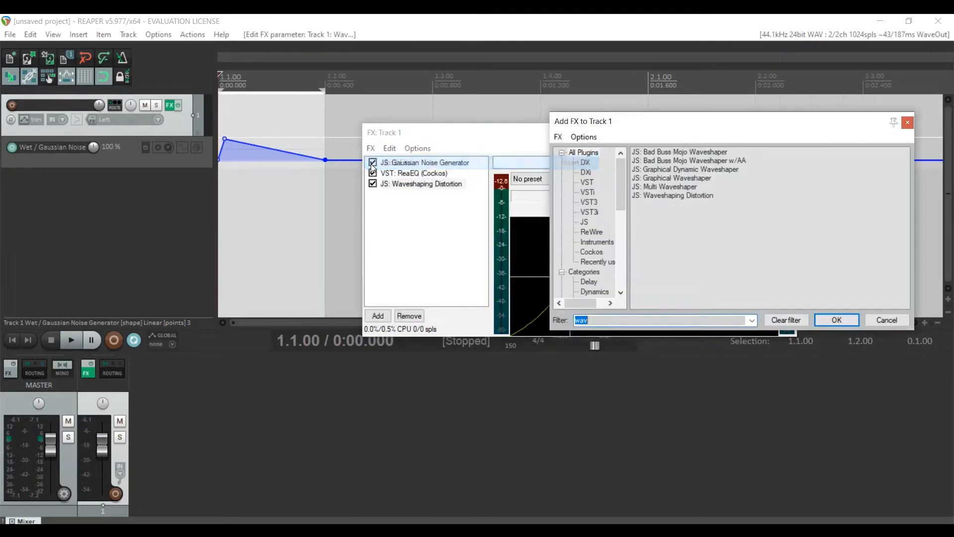
pyautogui.write('comp')
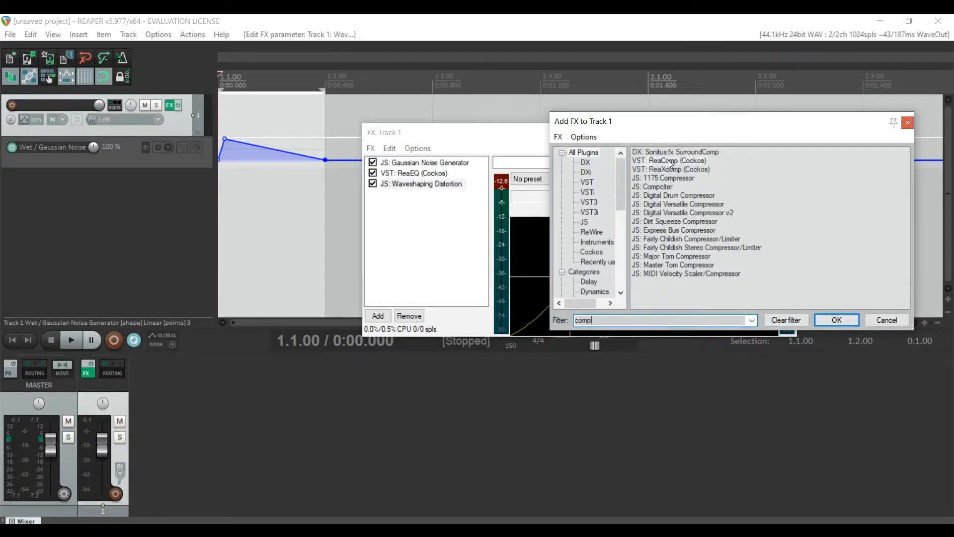
pyautogui.doubleClick(668, 160)
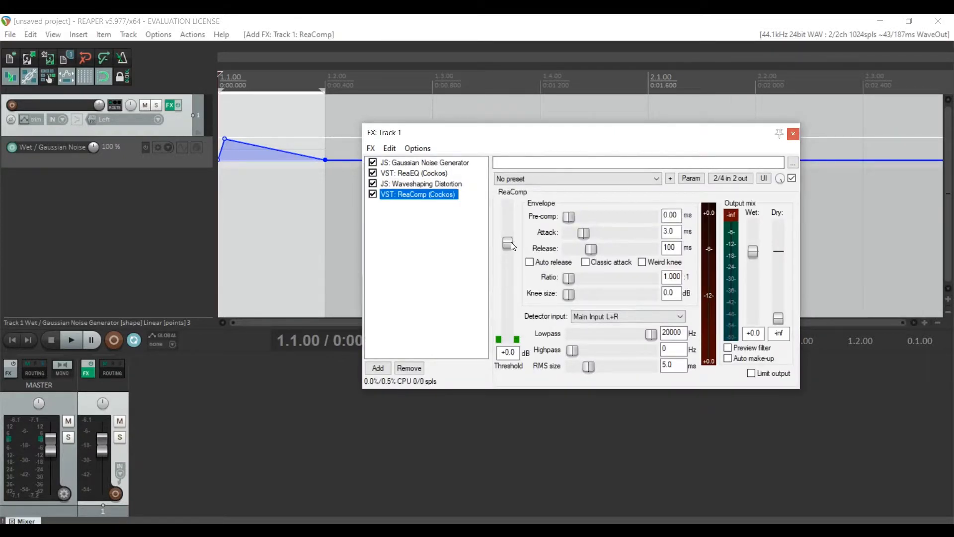
# Set ReaComp's threshold to about -17.7 dB and its ratio to 5:1, and play the compressed sound.
pyautogui.moveTo(508, 242); pyautogui.dragTo(509, 287)
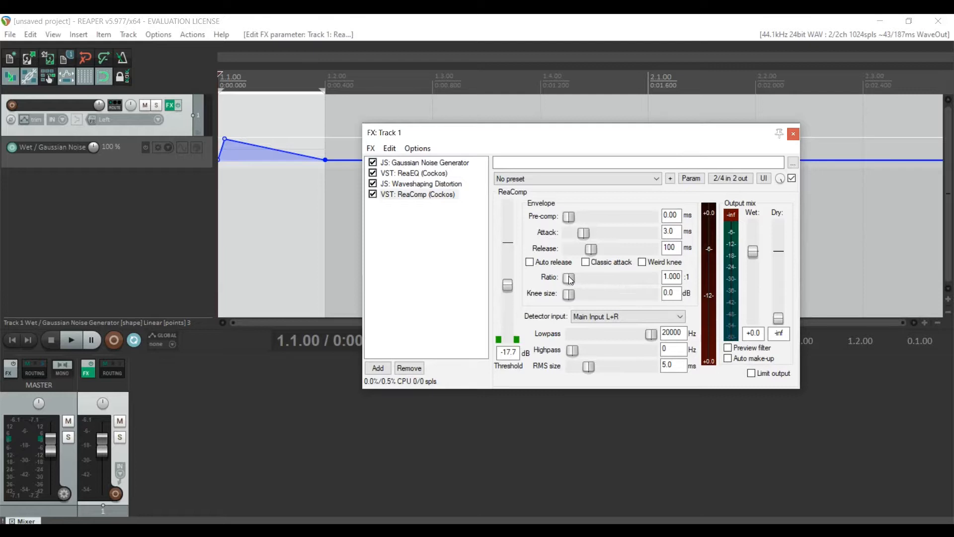
pyautogui.moveTo(680, 277); pyautogui.dragTo(561, 286)
pyautogui.press('BackSpace')
pyautogui.write('5')
pyautogui.click(442, 284)
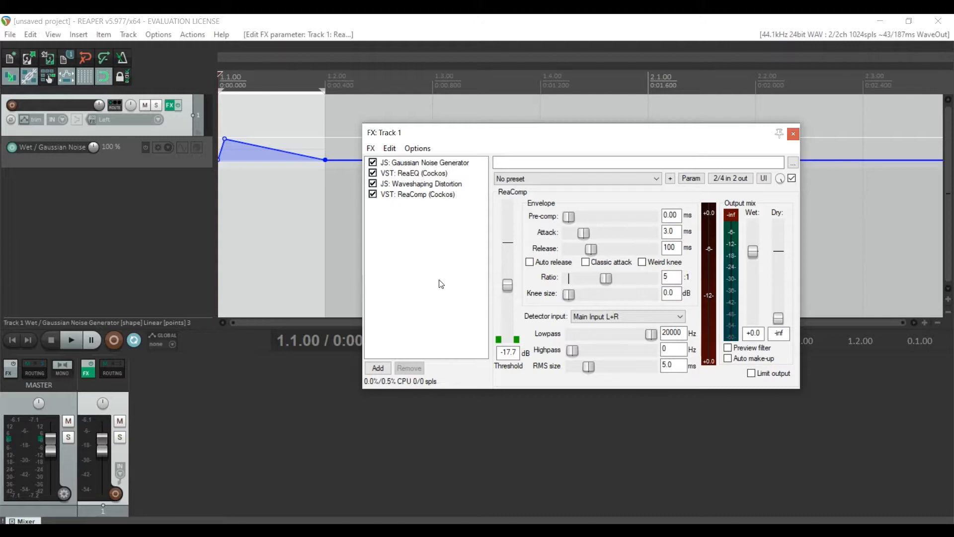
pyautogui.press('space')
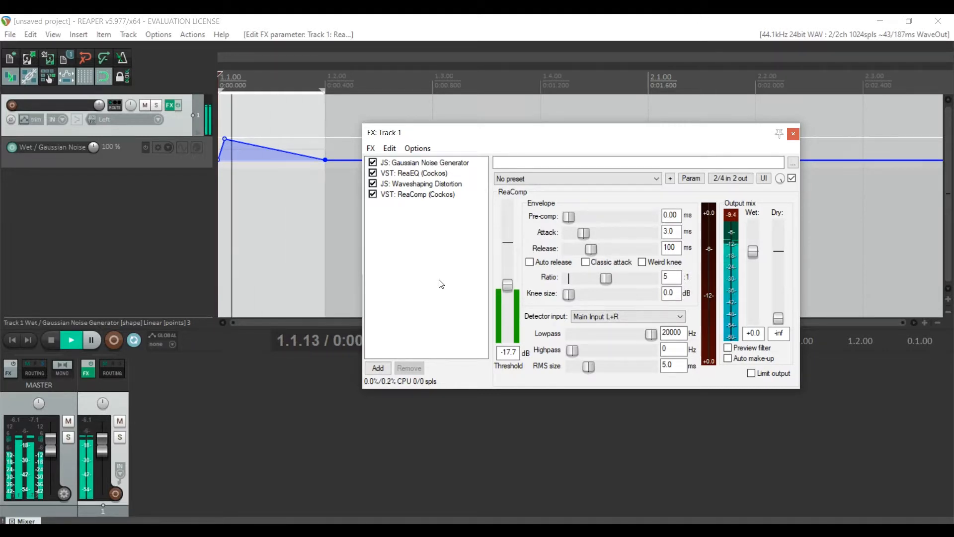
pyautogui.press('space')
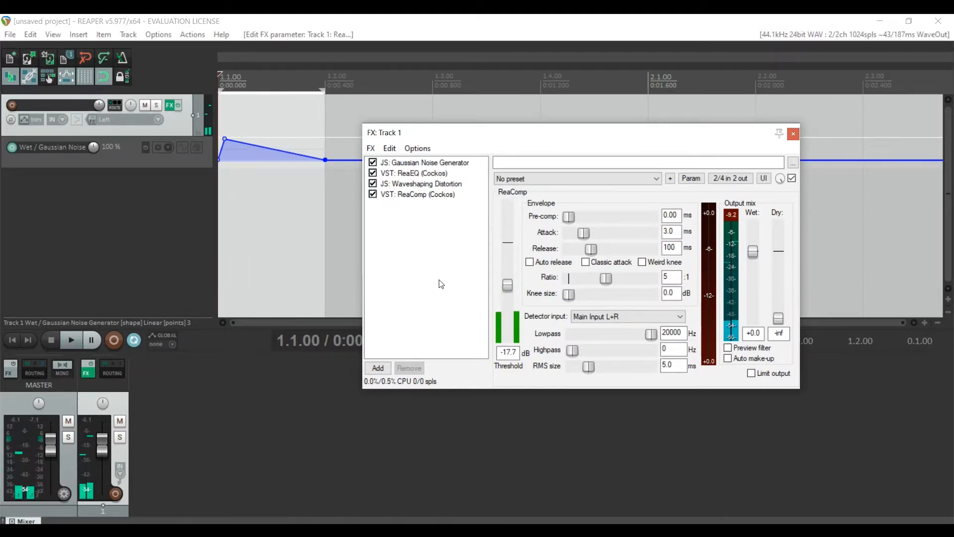
# Lower ReaComp's threshold to about -35.4 dB while listening to the loop.
pyautogui.moveTo(508, 286); pyautogui.dragTo(508, 317)
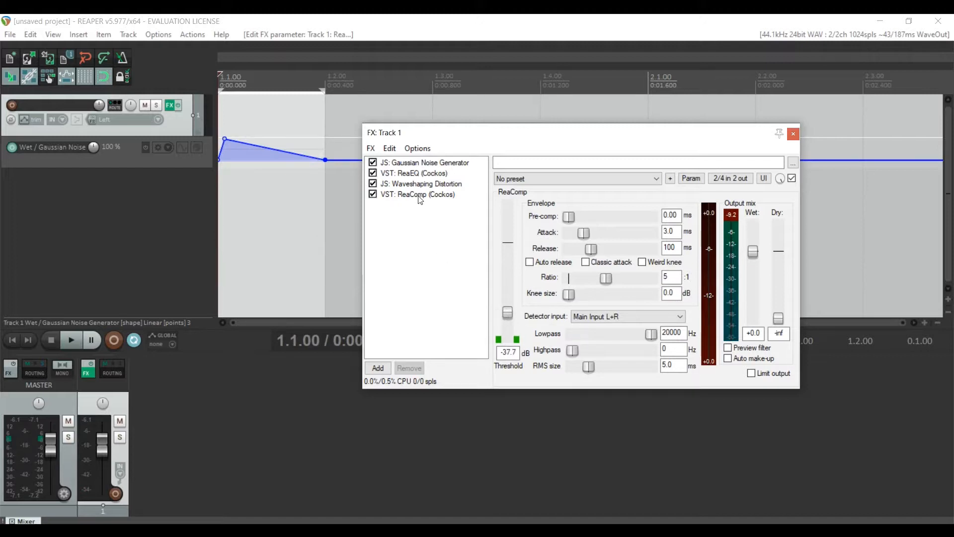
pyautogui.press('space')
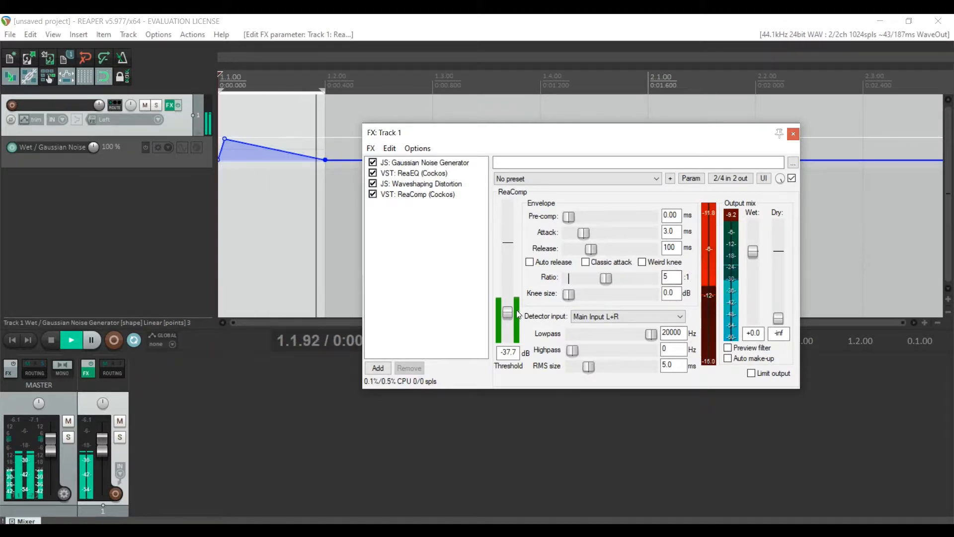
pyautogui.moveTo(508, 312)
pyautogui.mouseDown()
pyautogui.moveTo(509, 302)
pyautogui.moveTo(508, 311)
pyautogui.mouseUp()
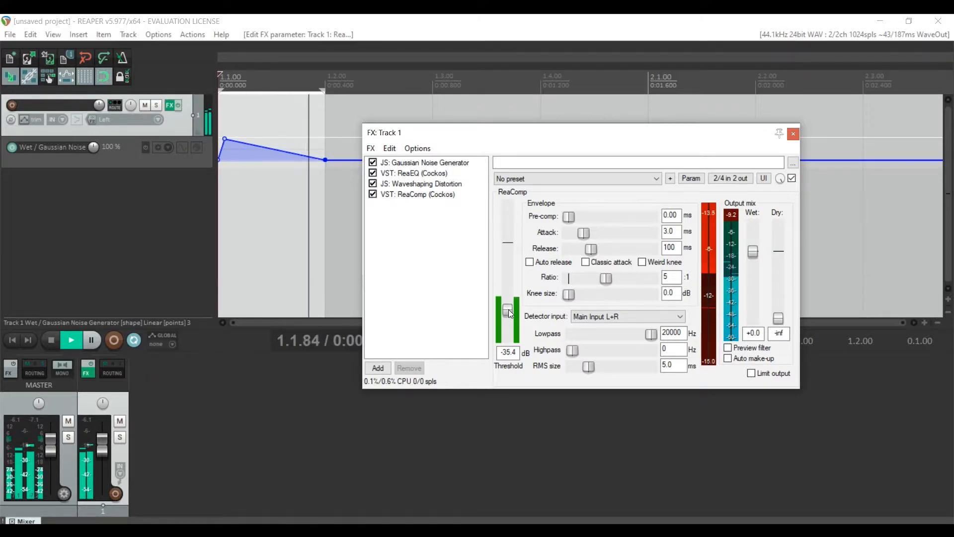
pyautogui.press('space')
# Set ReaEQ's overall gain to 6 dB and raise the Waveshaping Distortion amount slightly.
pyautogui.click(408, 172)
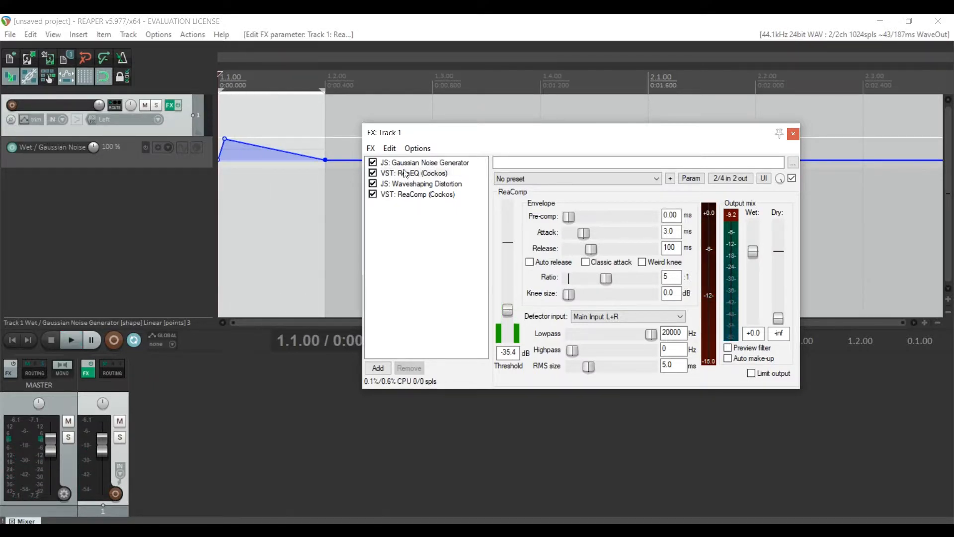
pyautogui.doubleClick(803, 373)
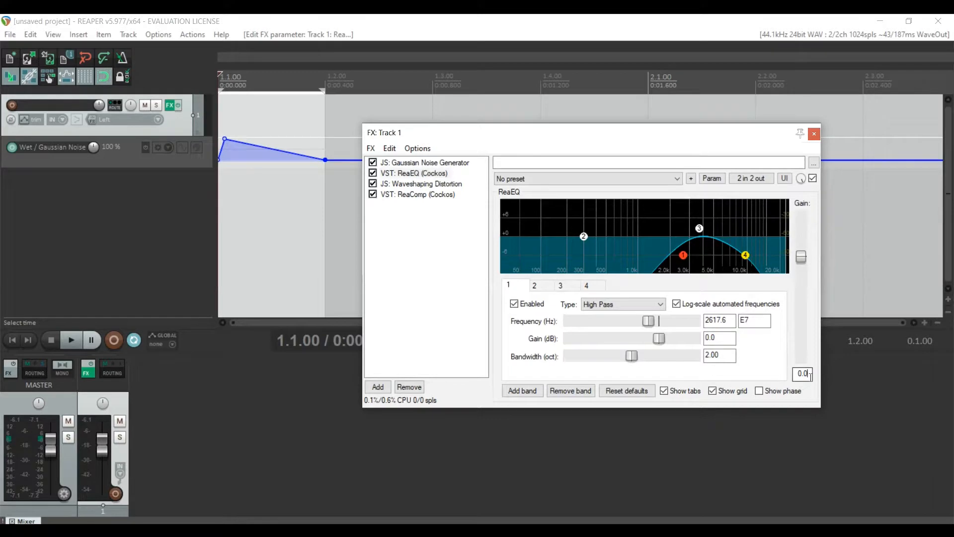
pyautogui.write('6')
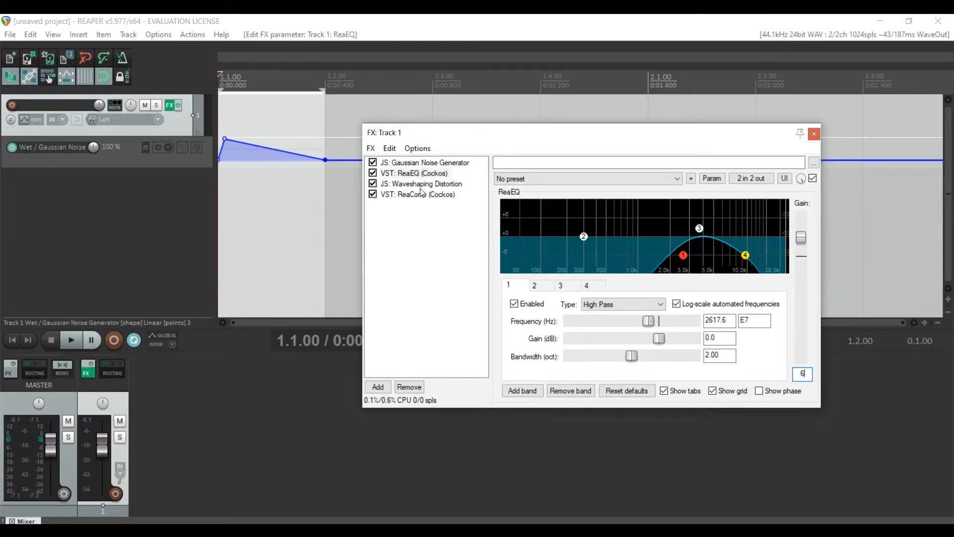
pyautogui.click(421, 193)
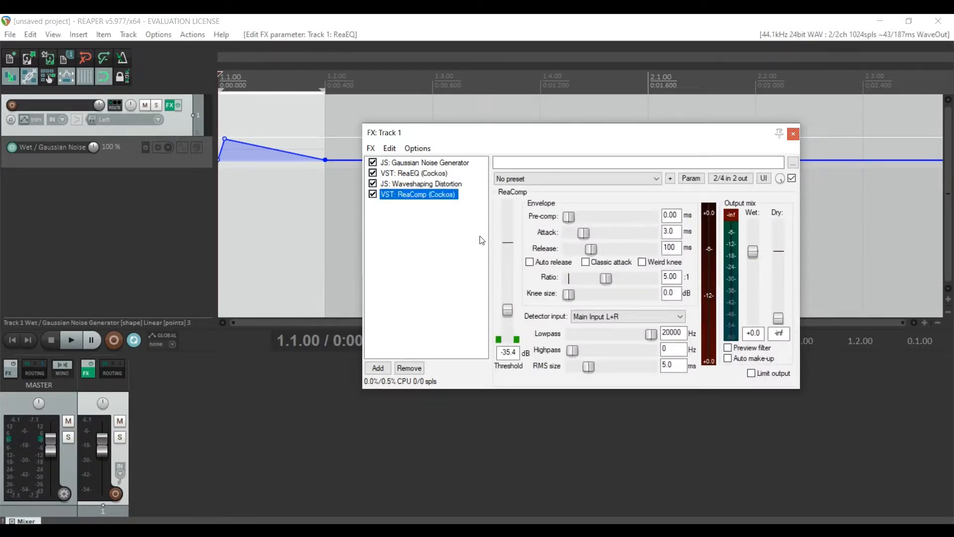
pyautogui.click(431, 184)
pyautogui.moveTo(674, 212); pyautogui.dragTo(677, 211)
# Set ReaComp's threshold to about -23 dB and play the sound.
pyautogui.click(426, 193)
pyautogui.moveTo(507, 310); pyautogui.dragTo(508, 294)
pyautogui.press('space')
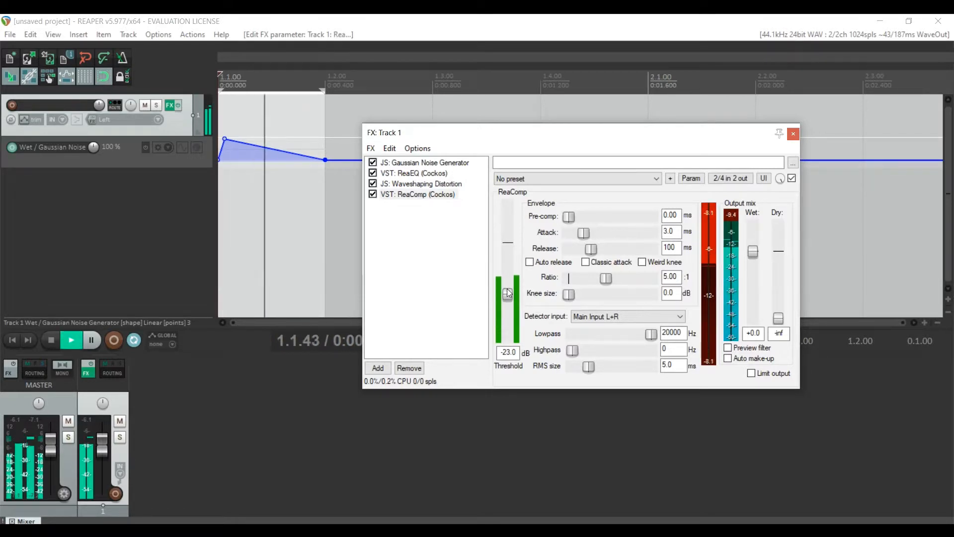
pyautogui.press('space')
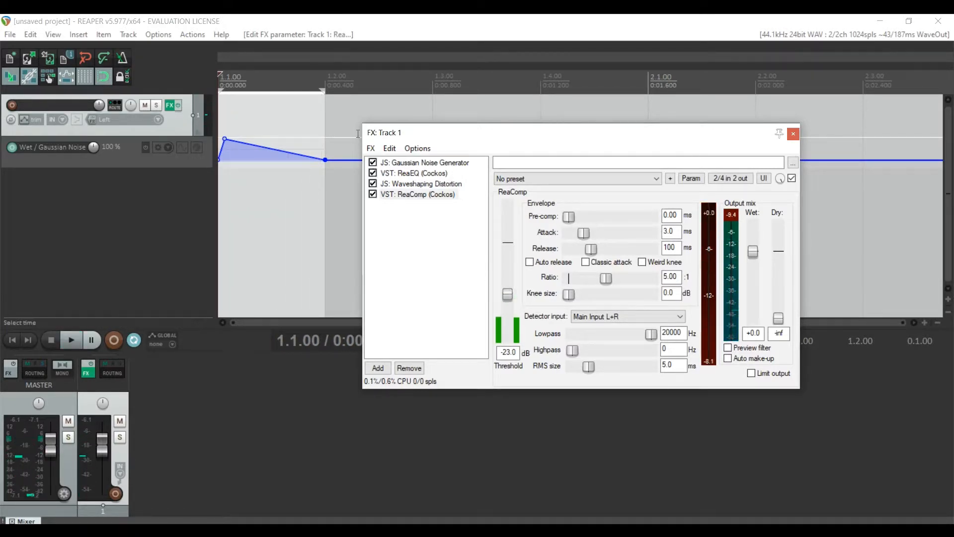
# Add a second ReaEQ at the end of the Track 1 effects chain and play the loop.
pyautogui.click(371, 148)
pyautogui.click(376, 157)
pyautogui.write('eq')
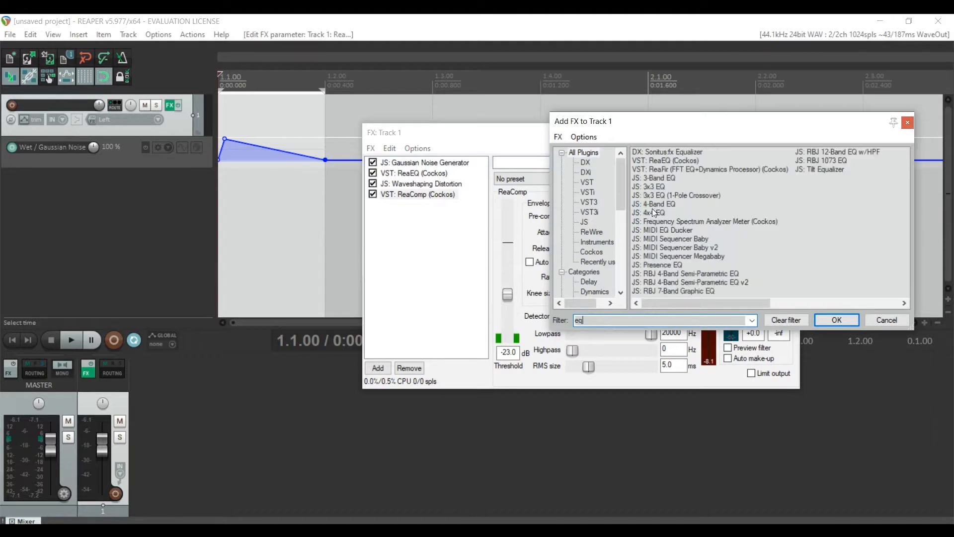
pyautogui.doubleClick(657, 160)
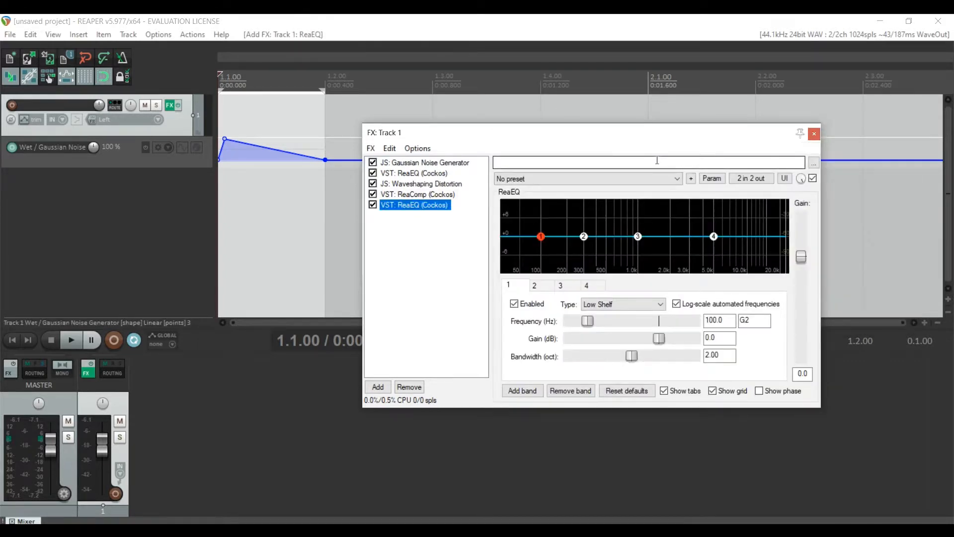
pyautogui.click(622, 304)
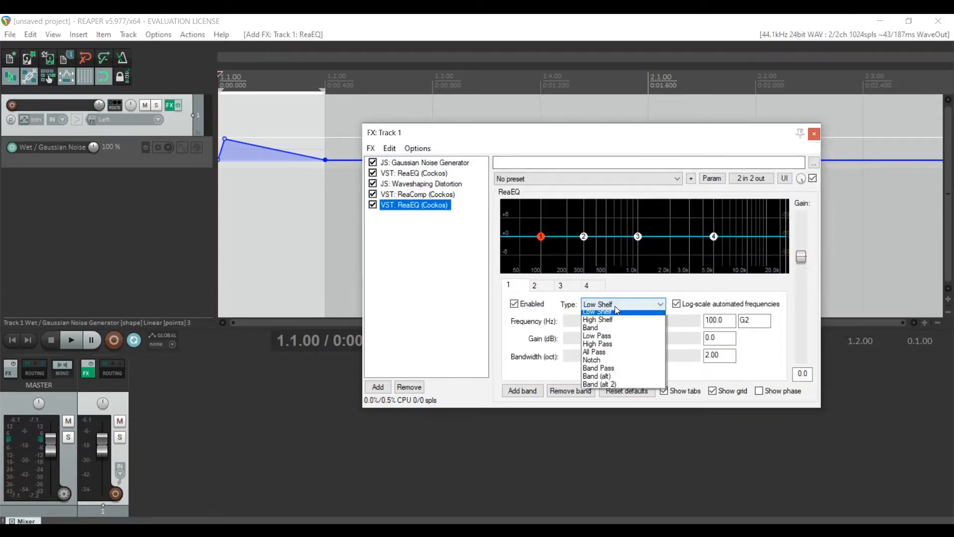
pyautogui.click(482, 132)
pyautogui.press('space')
pyautogui.press('space')
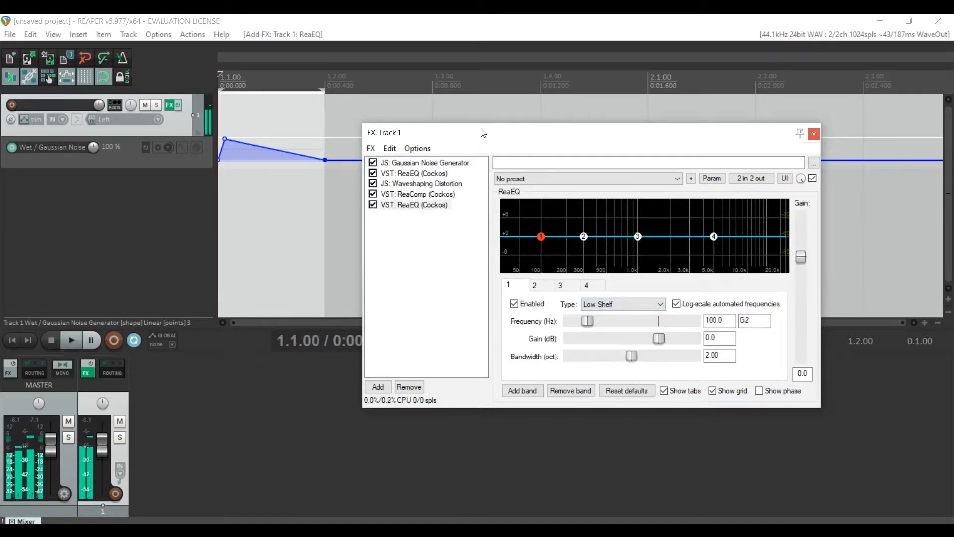
# Change band 1 of the second ReaEQ to High Pass at about 1592 Hz with a bandwidth of about 1.34 octaves.
pyautogui.click(622, 304)
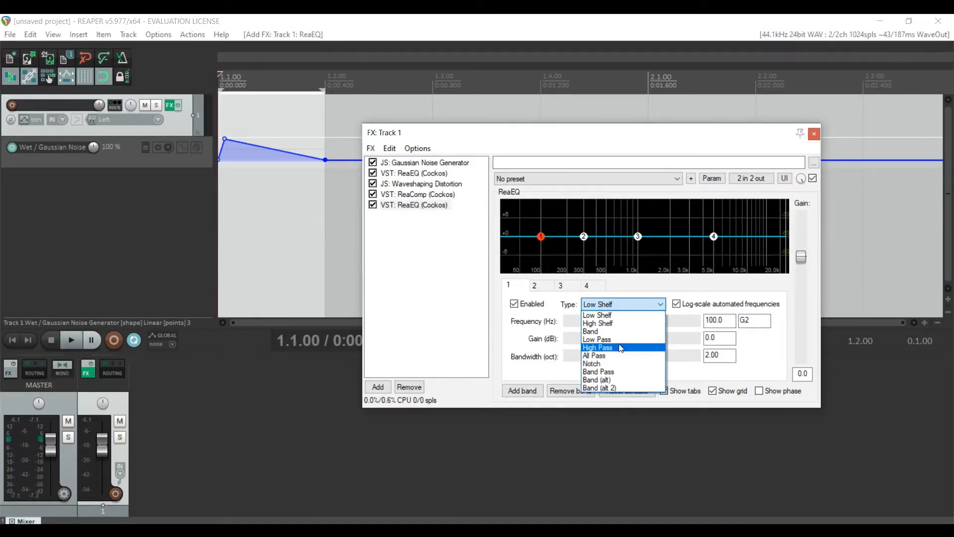
pyautogui.click(621, 339)
pyautogui.click(605, 301)
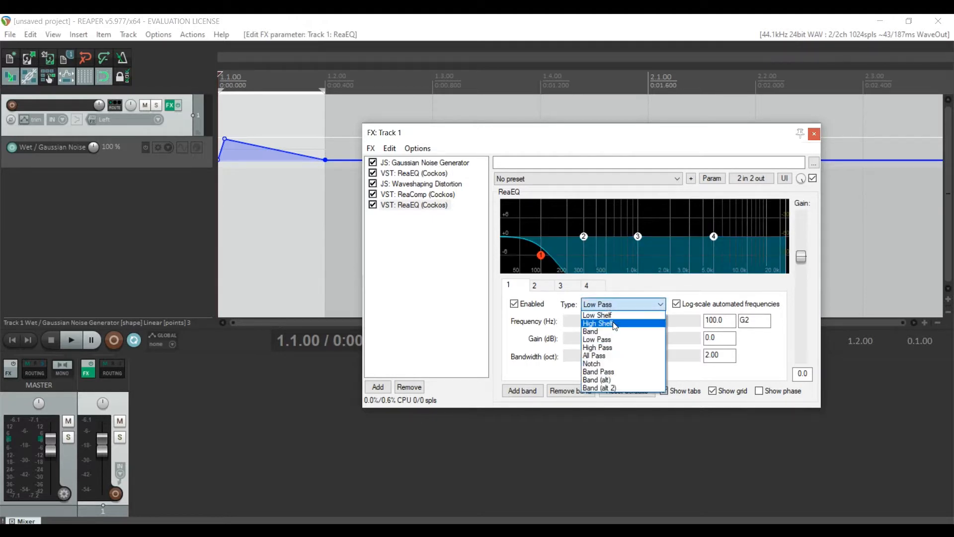
pyautogui.click(622, 347)
pyautogui.moveTo(542, 258)
pyautogui.moveTo(542, 257); pyautogui.dragTo(647, 255)
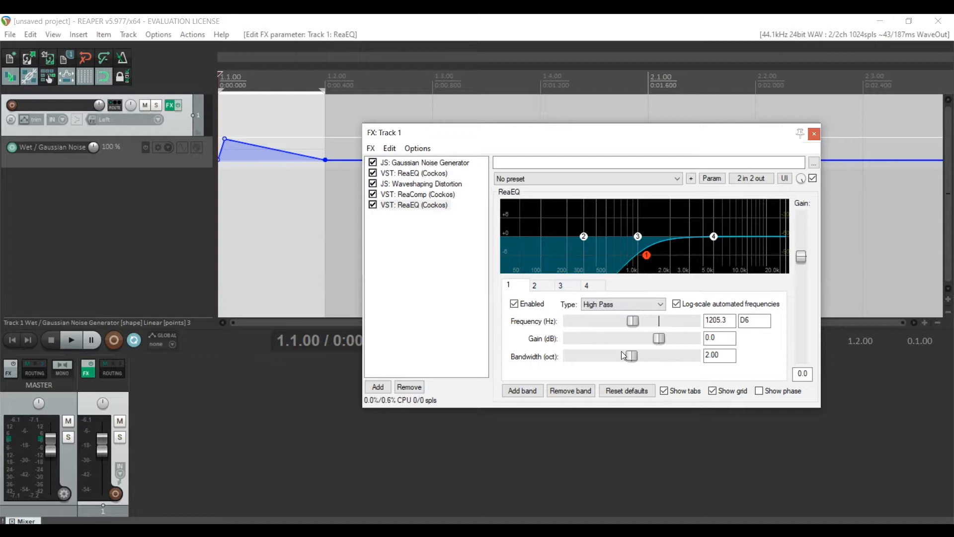
pyautogui.moveTo(632, 356); pyautogui.dragTo(613, 357)
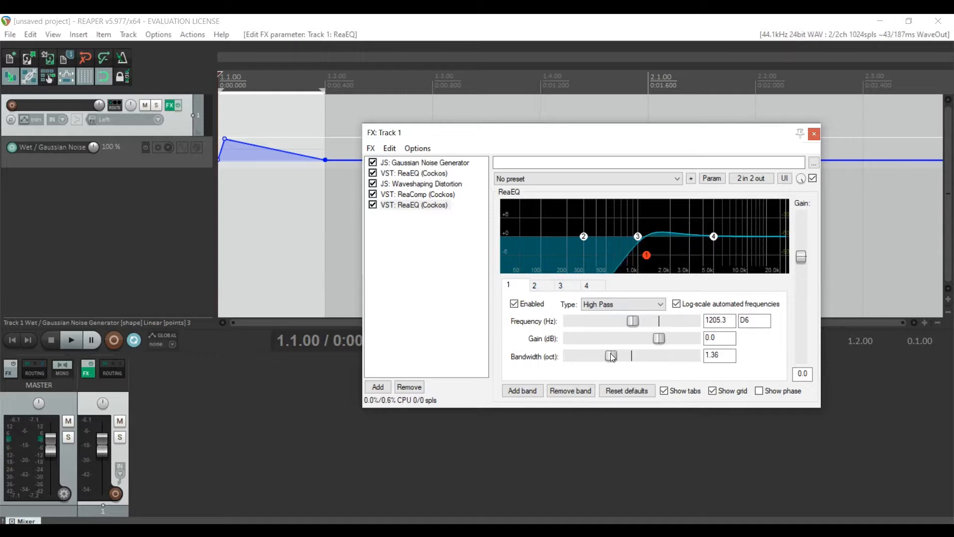
pyautogui.moveTo(646, 256); pyautogui.dragTo(659, 256)
# Change band 4 of the second ReaEQ to Low Pass at about 12545 Hz with a 1.38-octave bandwidth, listening to the loop.
pyautogui.moveTo(715, 243)
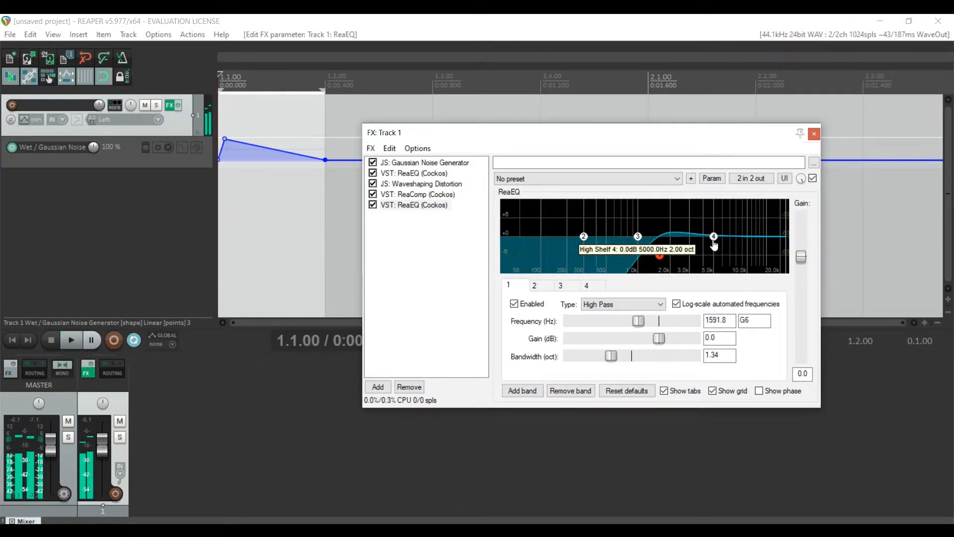
pyautogui.click(714, 238)
pyautogui.click(635, 304)
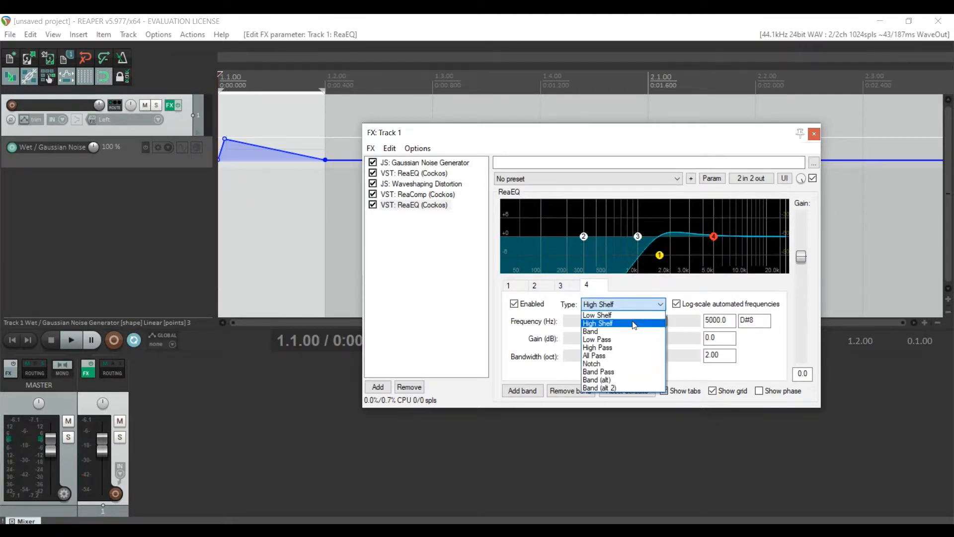
pyautogui.click(625, 335)
pyautogui.moveTo(716, 260)
pyautogui.moveTo(716, 260); pyautogui.dragTo(760, 257)
pyautogui.press('space')
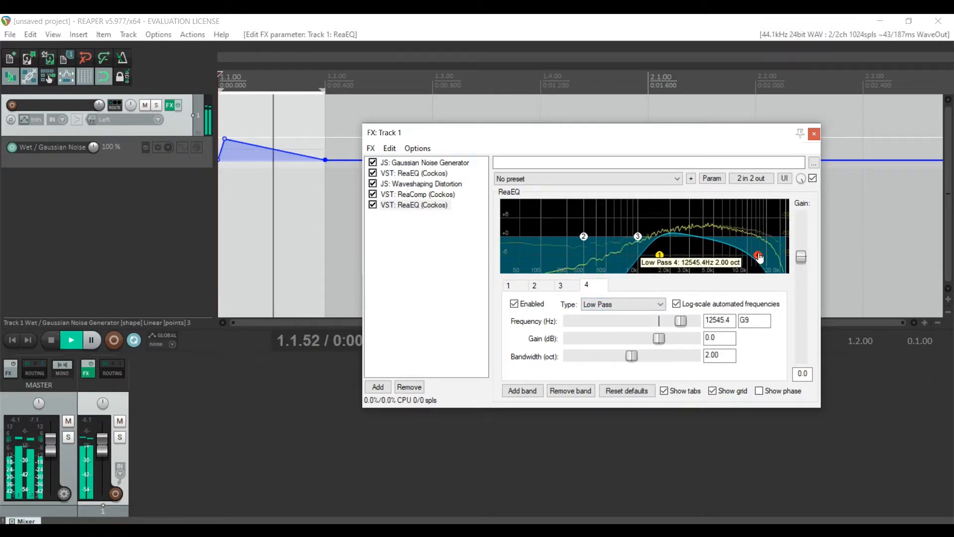
pyautogui.moveTo(632, 357); pyautogui.dragTo(612, 356)
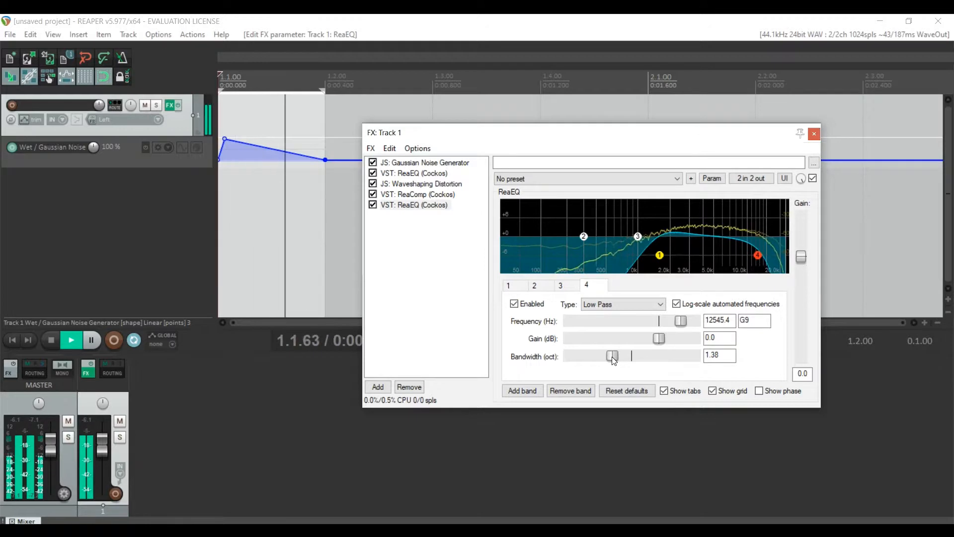
pyautogui.press('space')
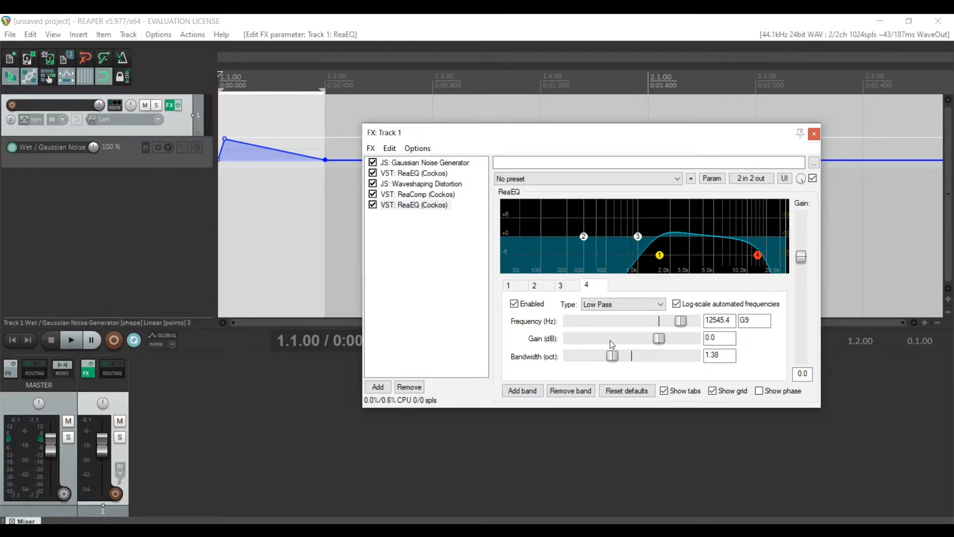
# Lower the second ReaEQ's band 4 low-pass frequency to about 11460 Hz and play the loop.
pyautogui.moveTo(761, 256)
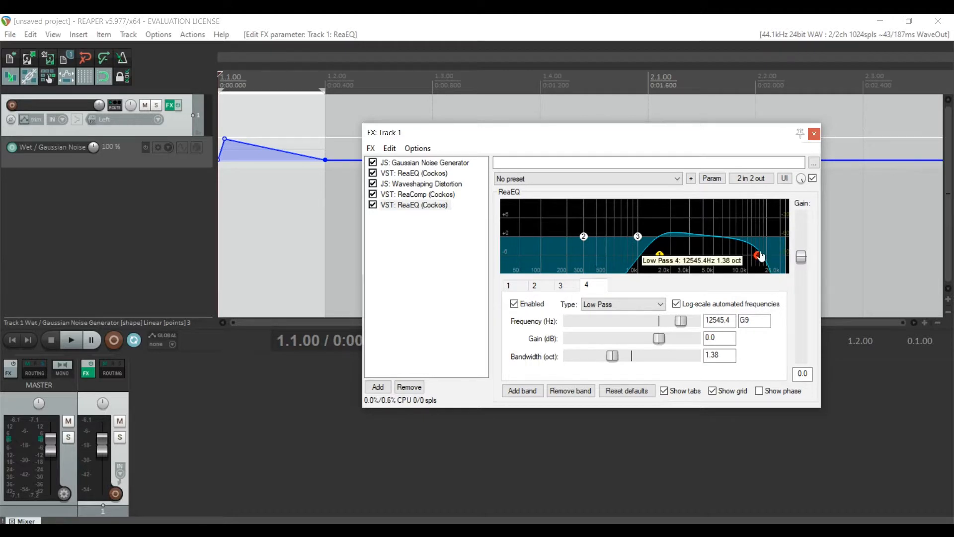
pyautogui.moveTo(761, 256); pyautogui.dragTo(757, 255)
pyautogui.click(435, 251)
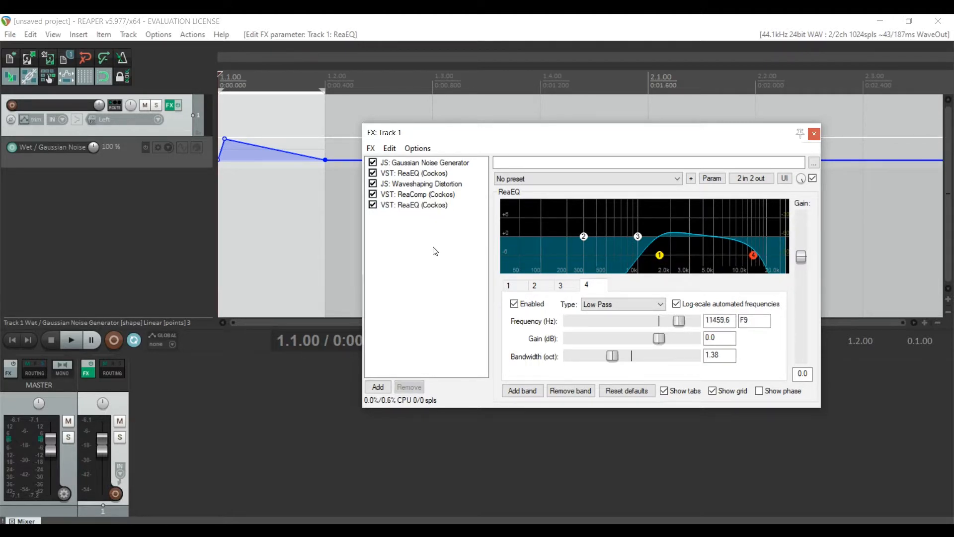
pyautogui.press('space')
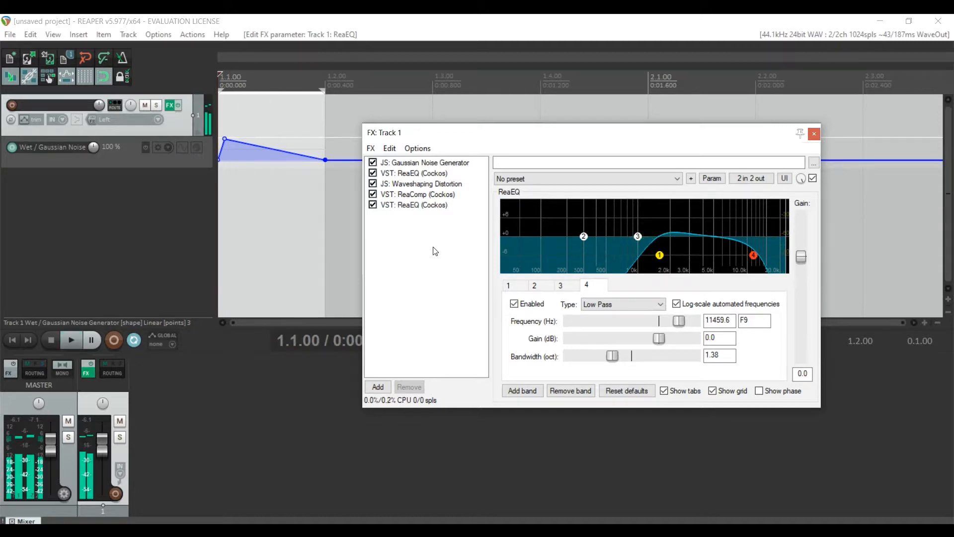
# Add ReaVerbate (Cockos) to the end of the Track 1 effects chain and play the loop.
pyautogui.click(370, 148)
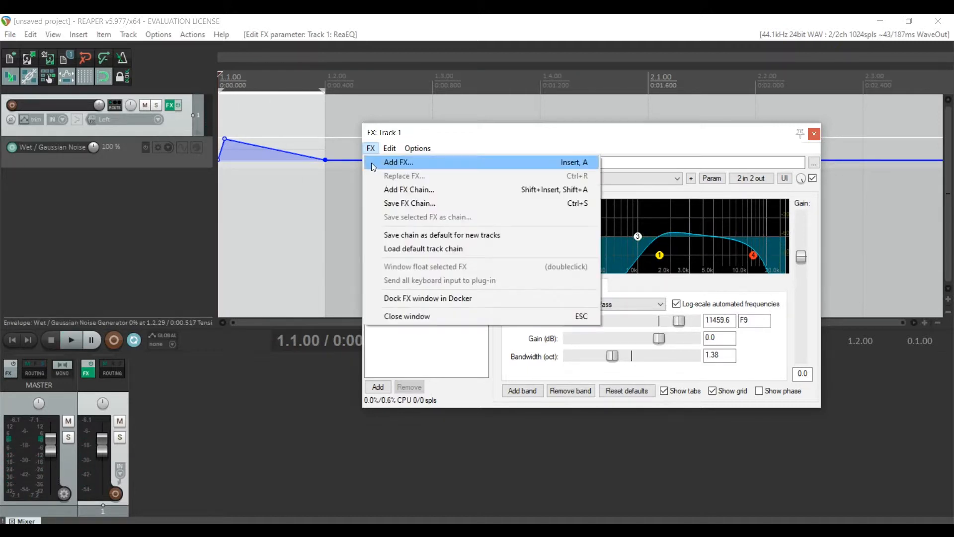
pyautogui.click(373, 162)
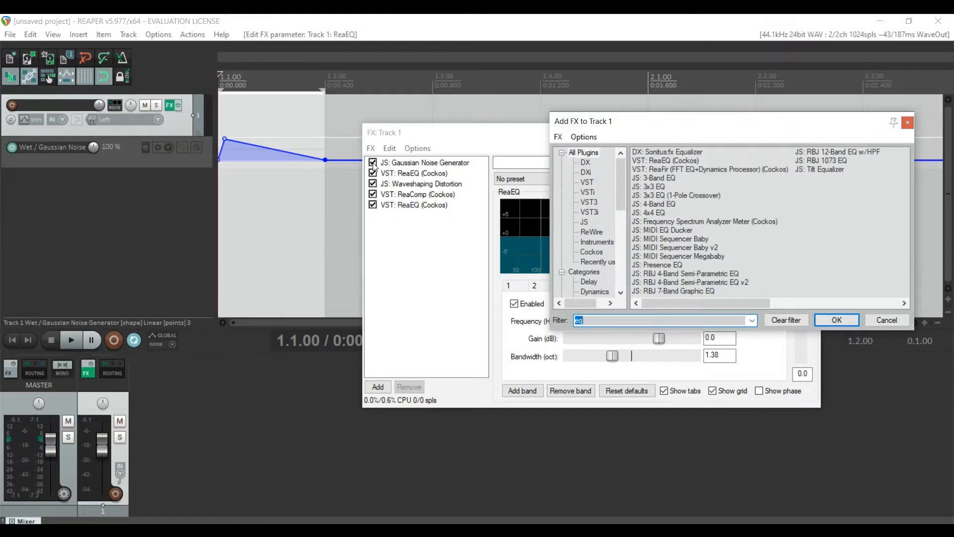
pyautogui.write('verb')
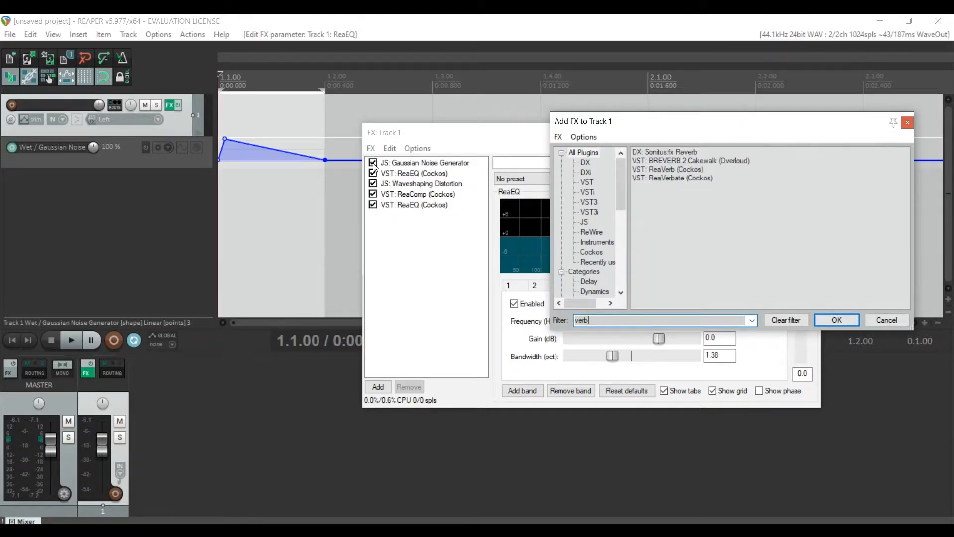
pyautogui.doubleClick(700, 180)
pyautogui.press('space')
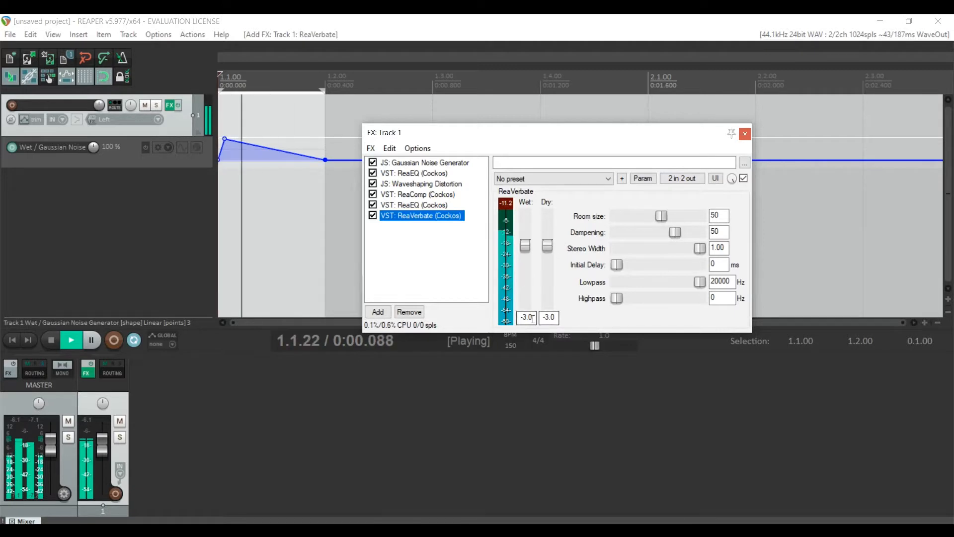
# Set ReaVerbate's Wet level to -12 dB, listen to the loop and stop playback.
pyautogui.moveTo(534, 317); pyautogui.dragTo(410, 312)
pyautogui.write('-12')
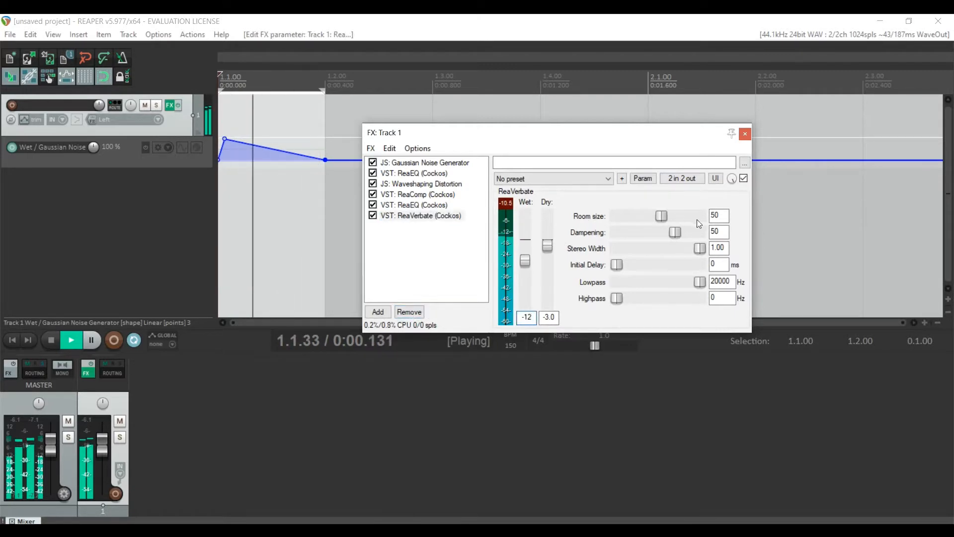
pyautogui.press('space')
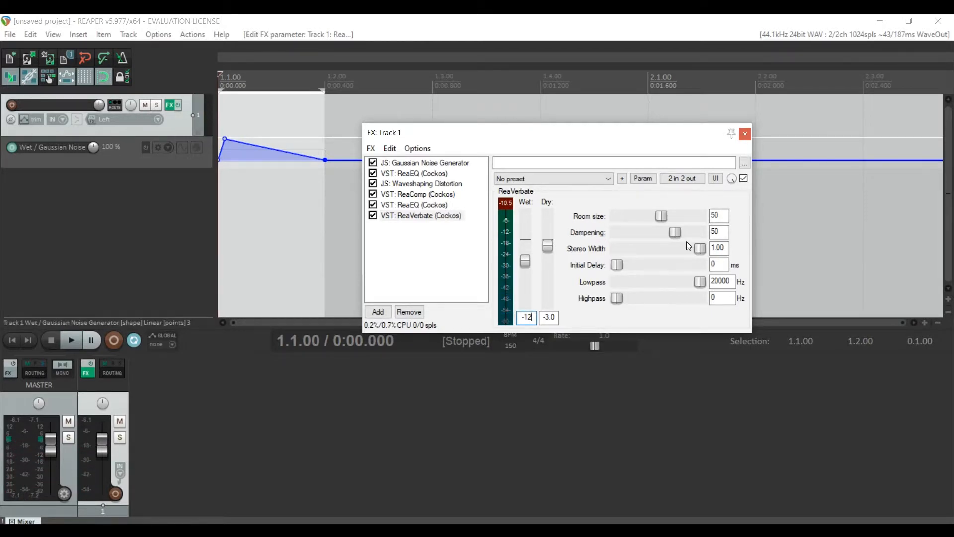
# Dismiss the render settings, close the Track 1 effects window and play the loop.
pyautogui.click(556, 18)
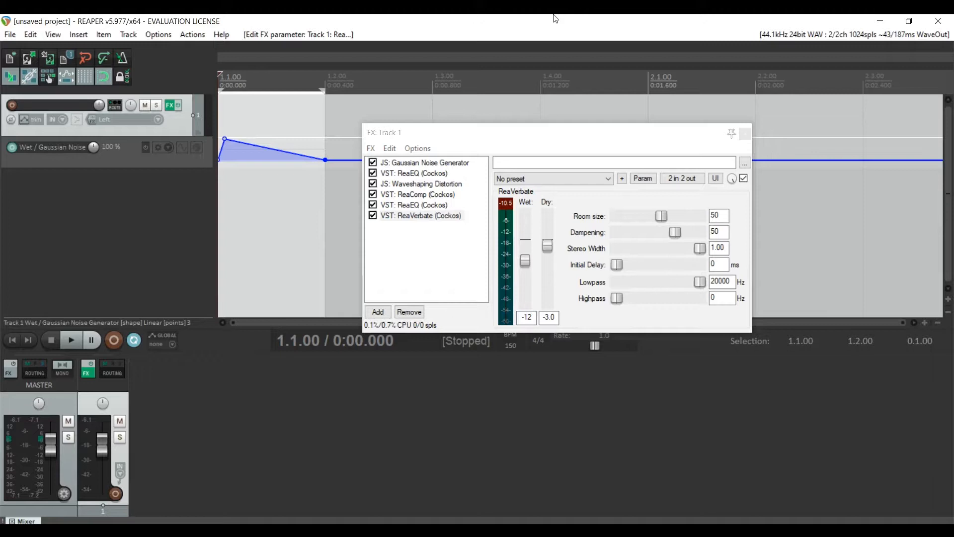
pyautogui.hotkey('ctrl', 'alt', 'r')
pyautogui.click(740, 130)
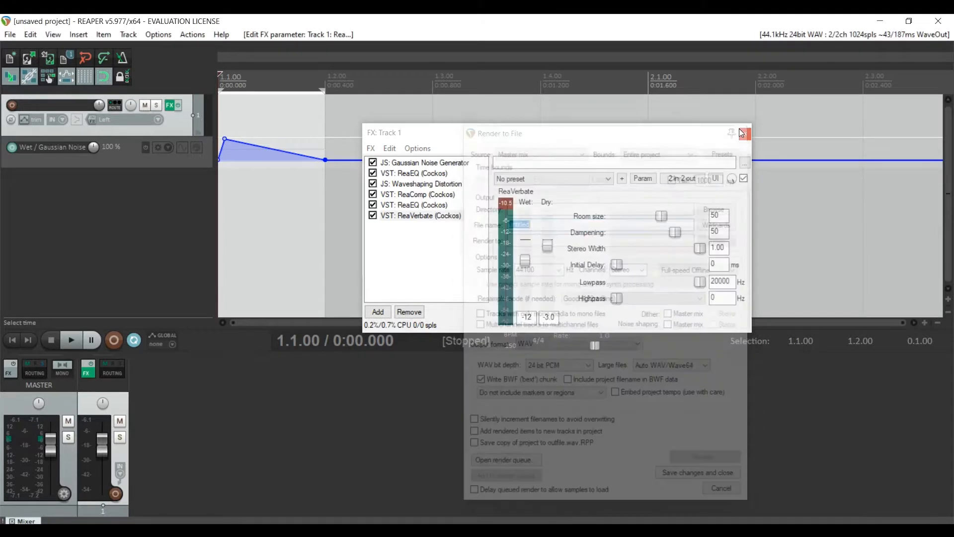
pyautogui.click(744, 134)
pyautogui.press('space')
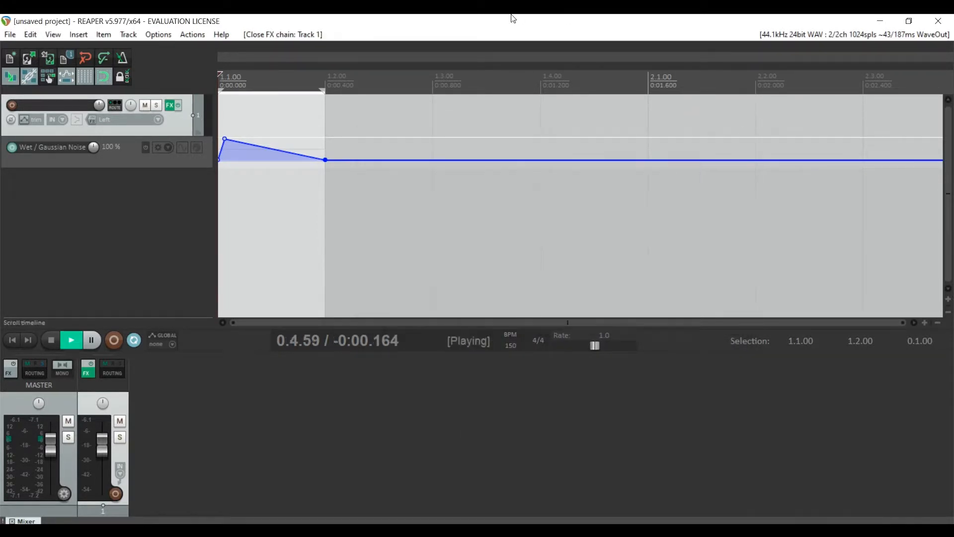
# Add a second track, insert the media file 01-190522_2003.wav on it and bring the whole item into view.
pyautogui.hotkey('ctrl', 't')
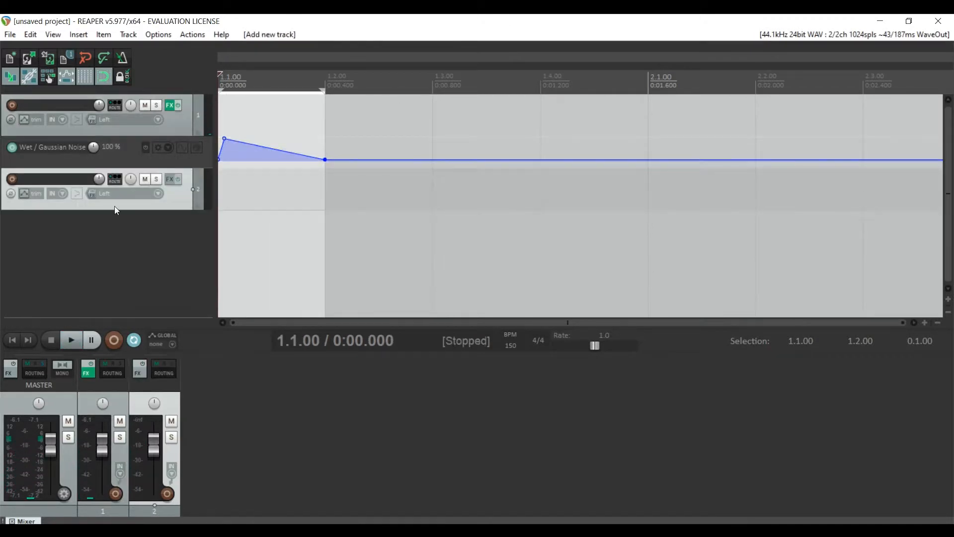
pyautogui.click(78, 34)
pyautogui.click(95, 50)
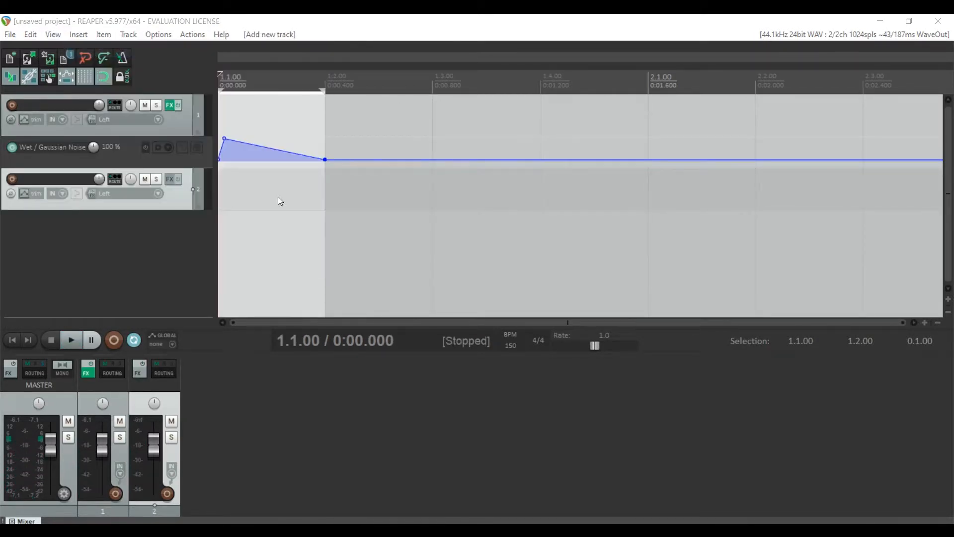
pyautogui.click(159, 193)
pyautogui.doubleClick(159, 192)
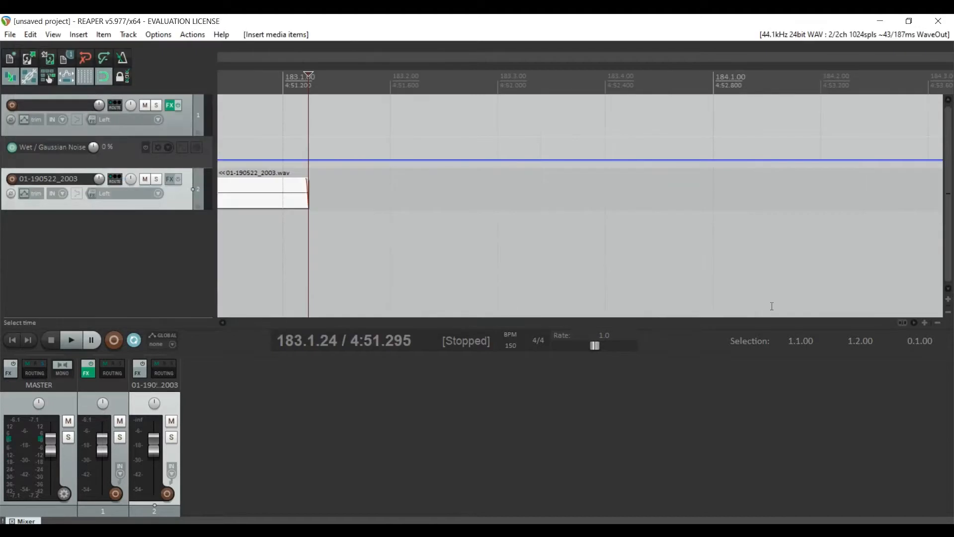
pyautogui.moveTo(900, 323); pyautogui.dragTo(343, 340)
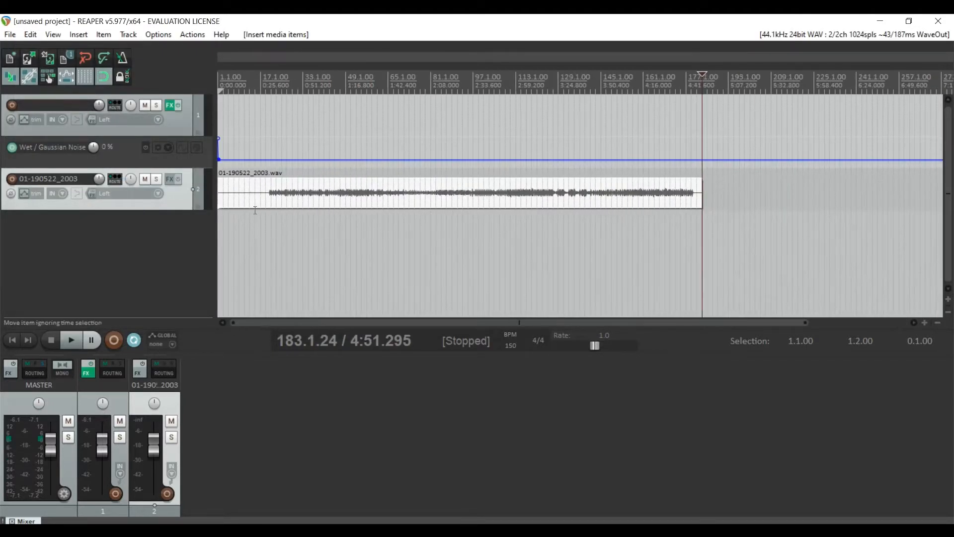
# Mute the second track and return the edit cursor to the project start.
pyautogui.click(145, 180)
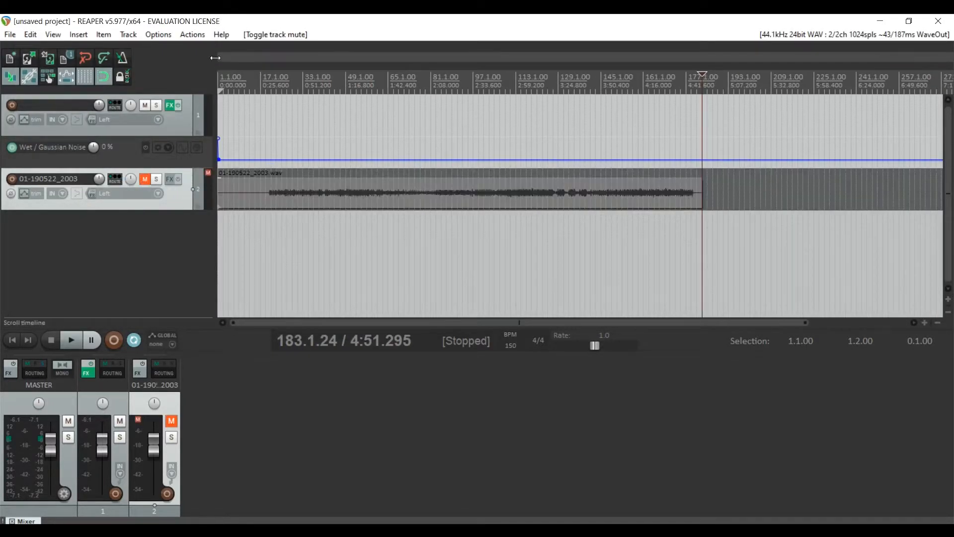
pyautogui.click(218, 78)
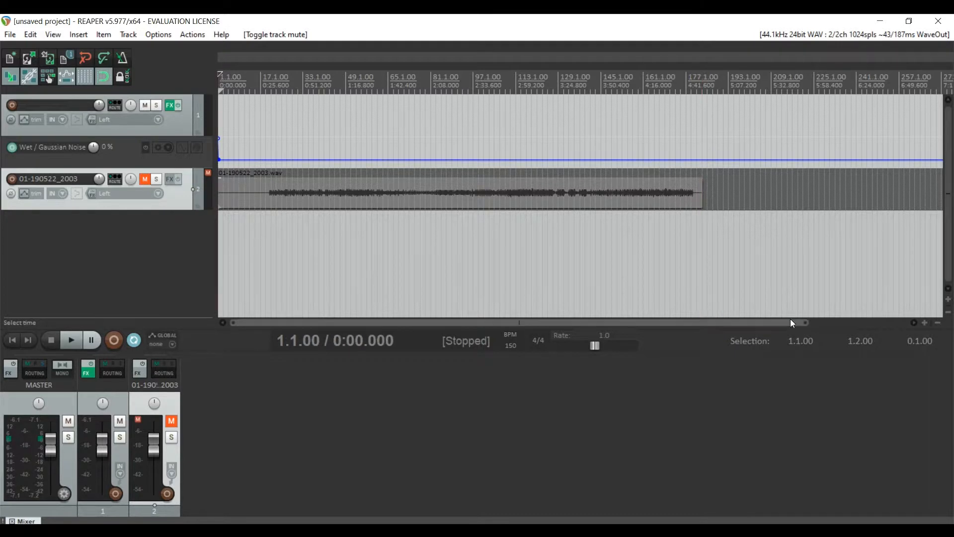
pyautogui.moveTo(809, 322); pyautogui.dragTo(241, 286)
# Set the render directory to Fresh Sounds and the file name to Hihat1, start rendering and go back to the render settings.
pyautogui.hotkey('ctrl', 'alt', 'r')
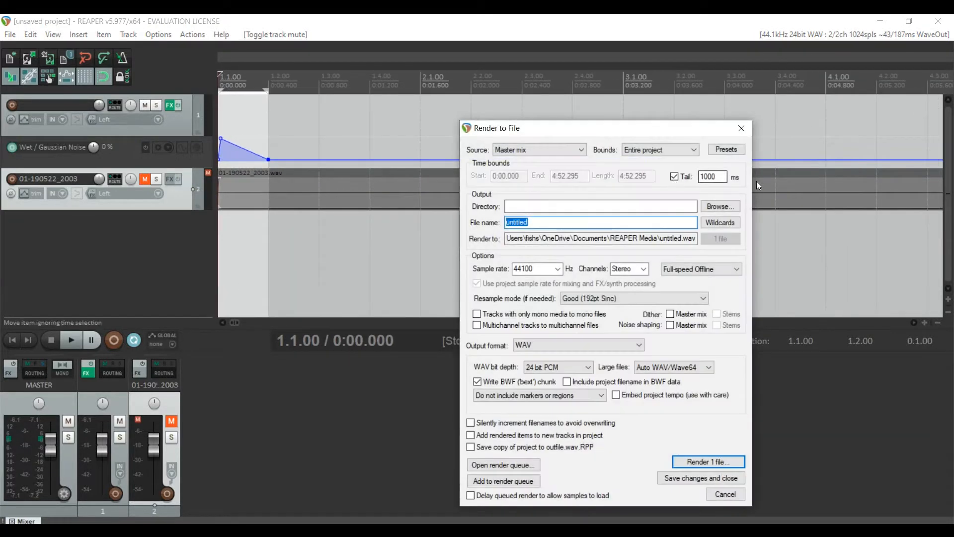
pyautogui.click(730, 205)
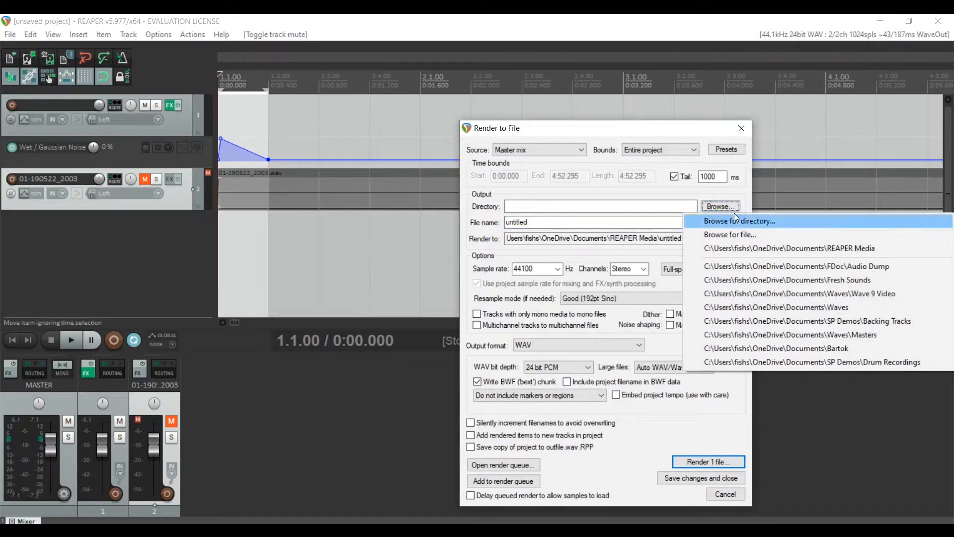
pyautogui.click(750, 279)
pyautogui.doubleClick(534, 222)
pyautogui.write('Hih')
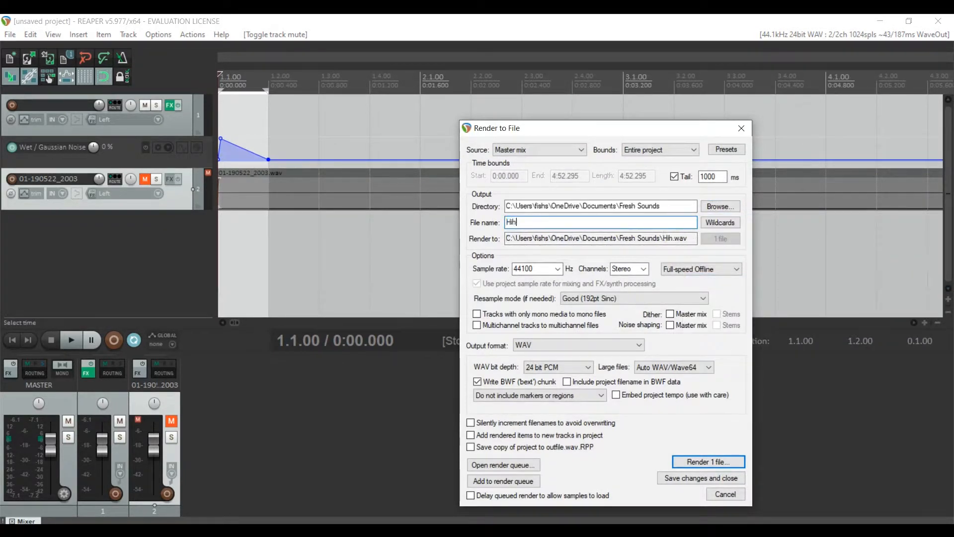
pyautogui.write('at1')
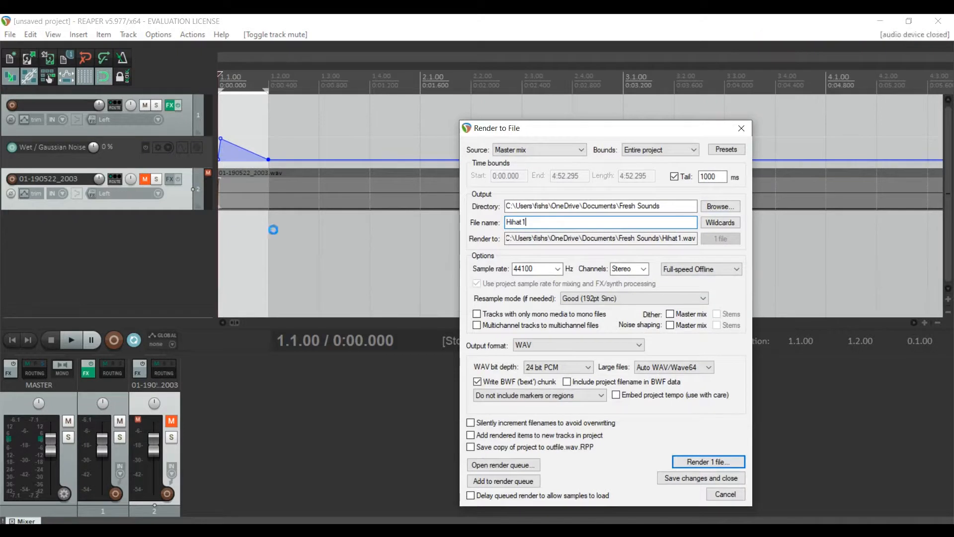
pyautogui.press('Return')
pyautogui.click(571, 304)
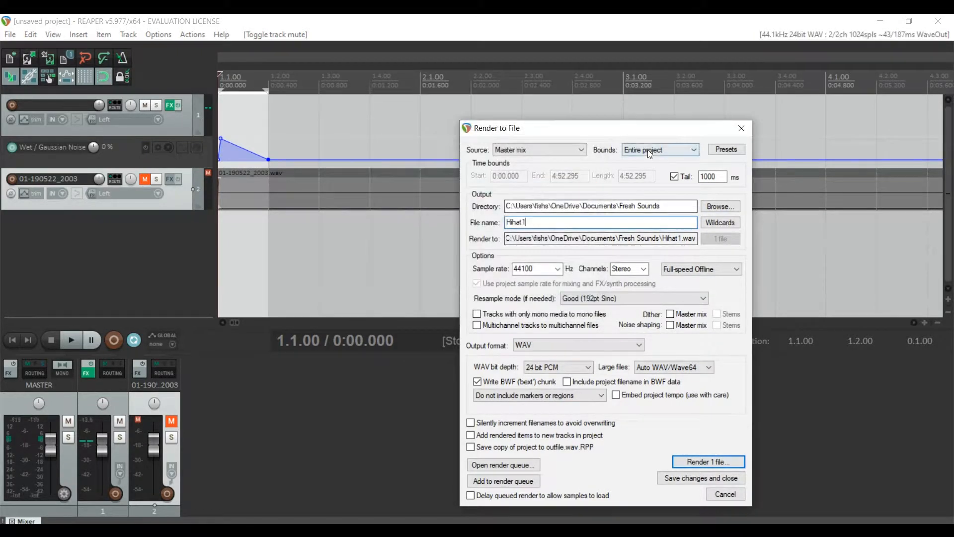
# Set the render bounds to Time selection and render the sound, overwriting the existing Hihat1.wav.
pyautogui.click(666, 149)
pyautogui.click(657, 178)
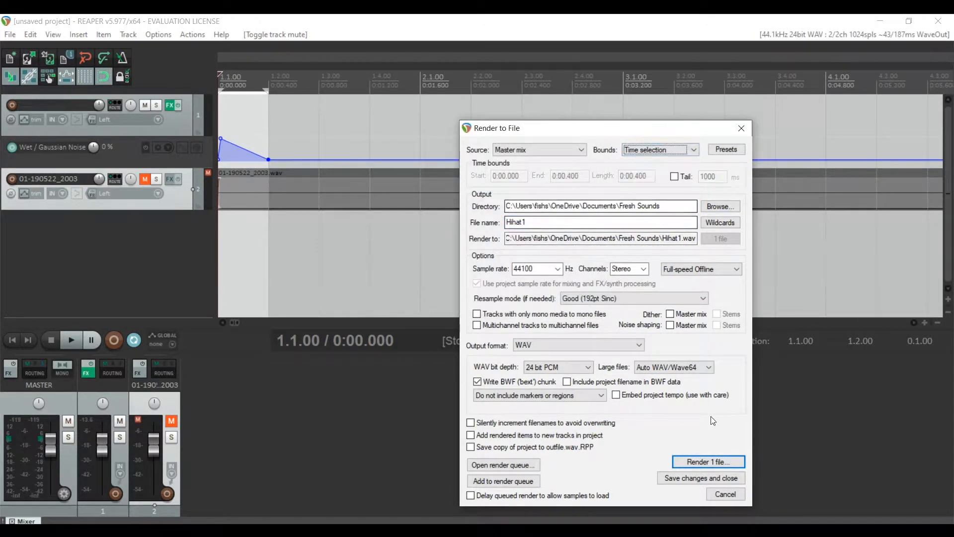
pyautogui.click(711, 463)
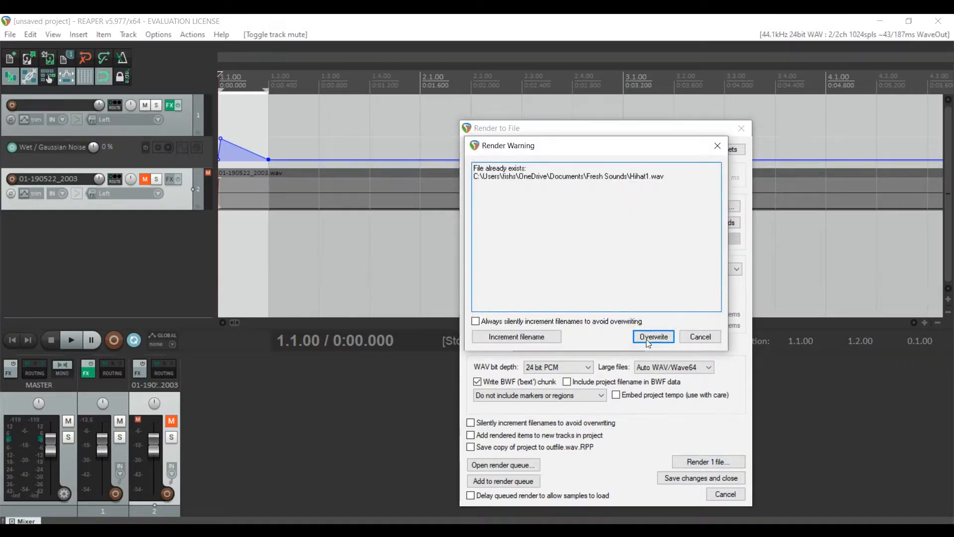
pyautogui.click(648, 338)
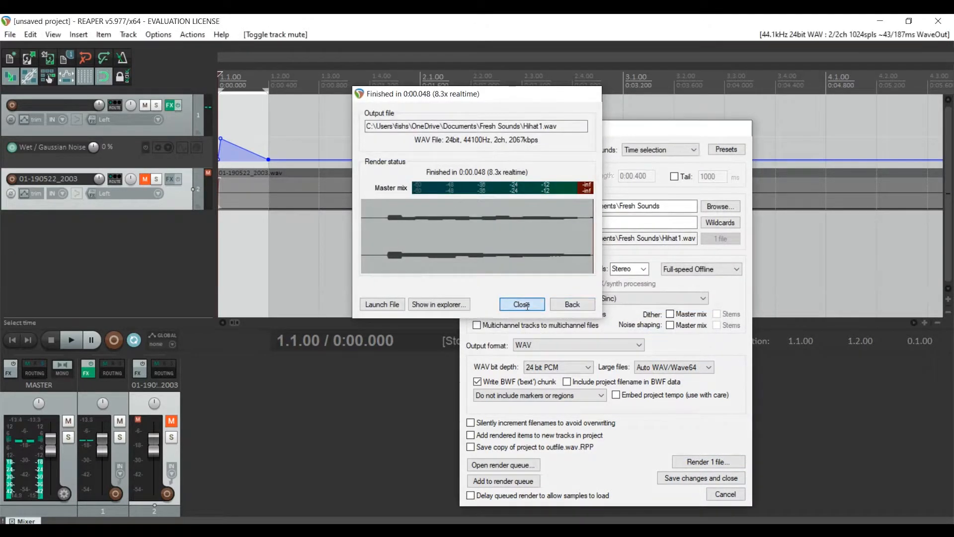
pyautogui.click(522, 305)
# Return the edit cursor to the project start and review the Waveshaping Distortion in Track 1's effects chain.
pyautogui.click(267, 164)
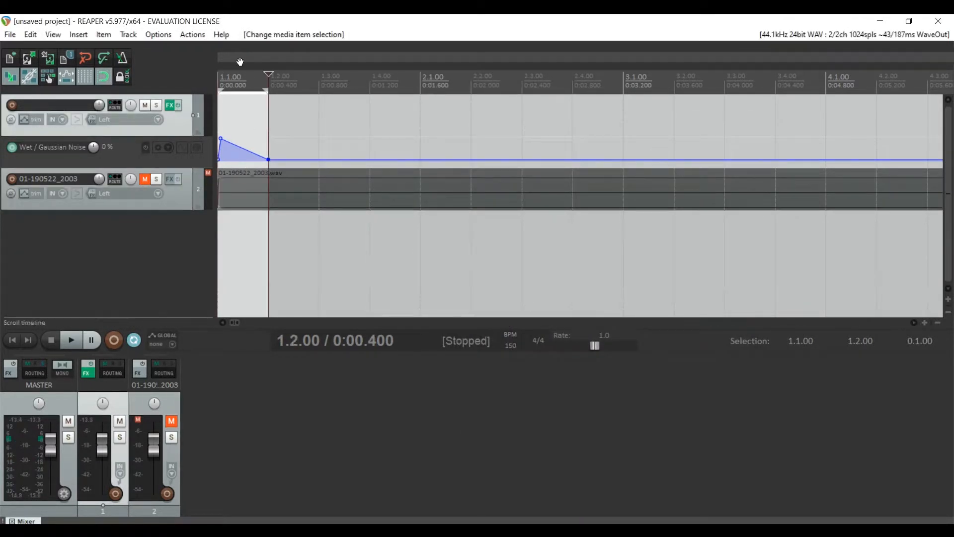
pyautogui.click(221, 73)
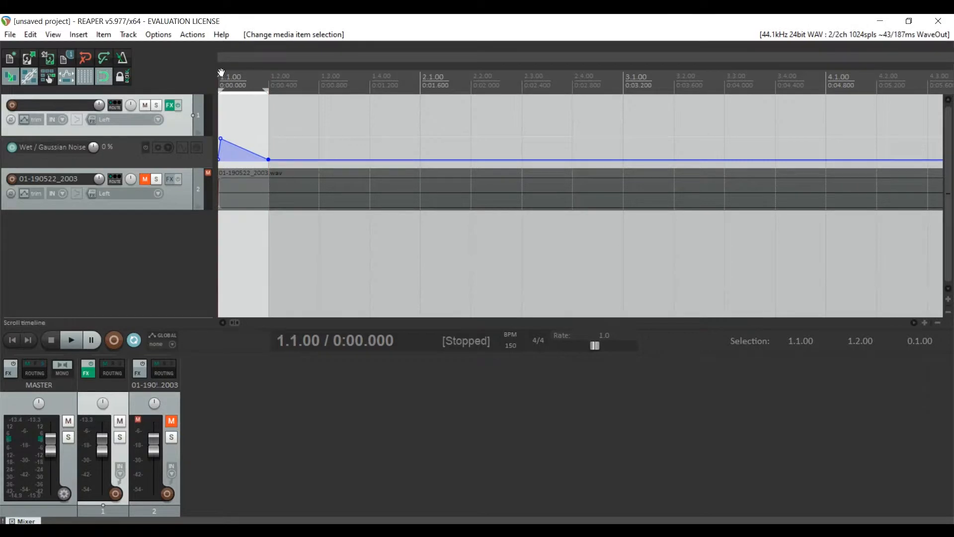
pyautogui.click(170, 105)
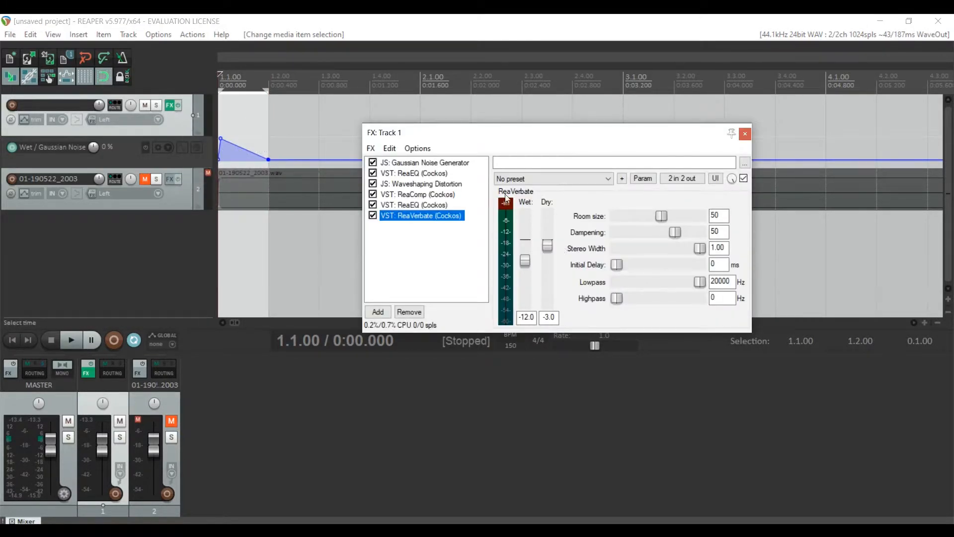
pyautogui.click(447, 184)
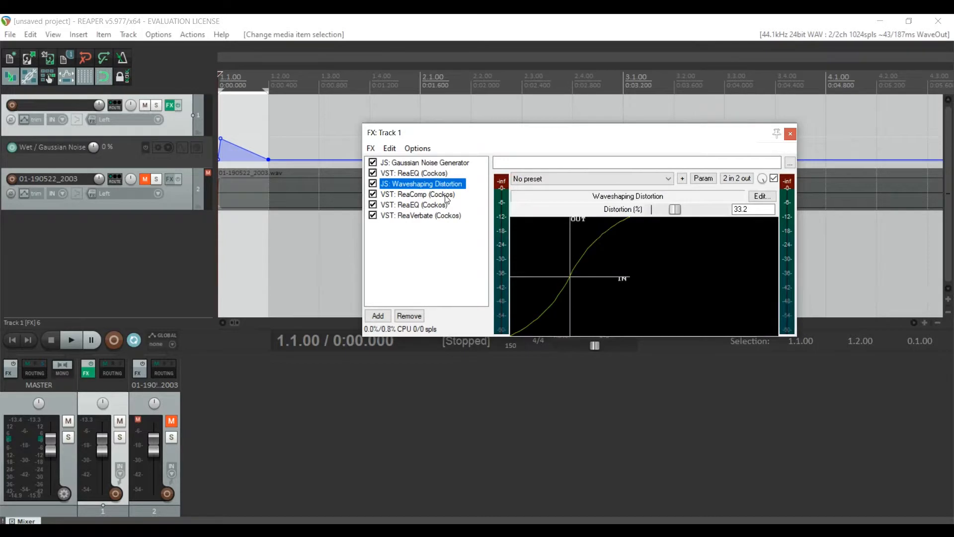
pyautogui.click(791, 136)
# Render the time selection again under the file name Open Hihat1 and close the render report.
pyautogui.hotkey('ctrl', 'alt', 'r')
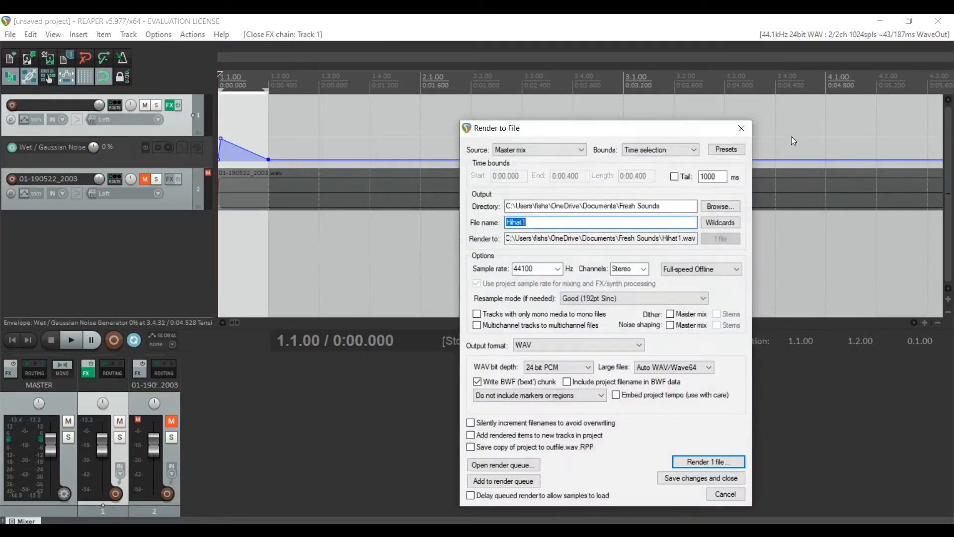
pyautogui.press('Left')
pyautogui.write('Open')
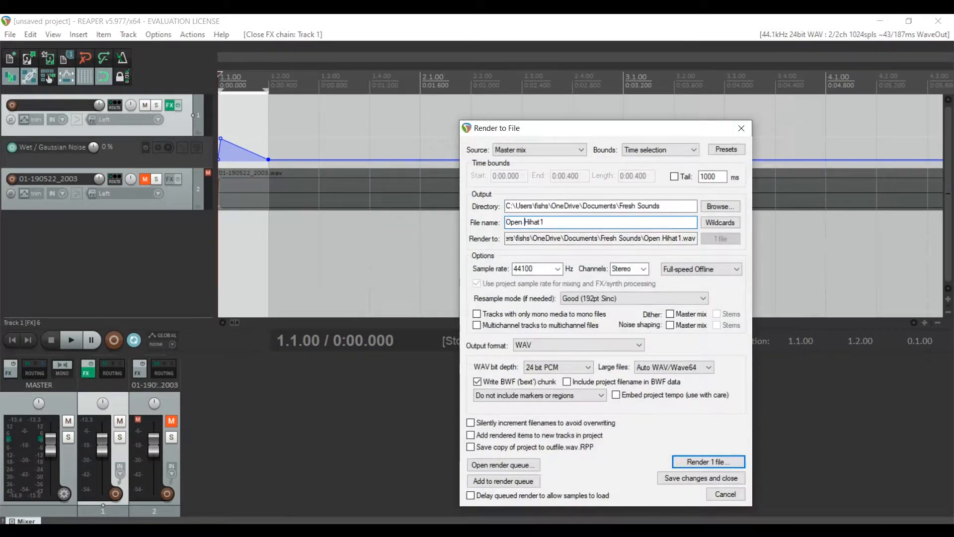
pyautogui.press('Return')
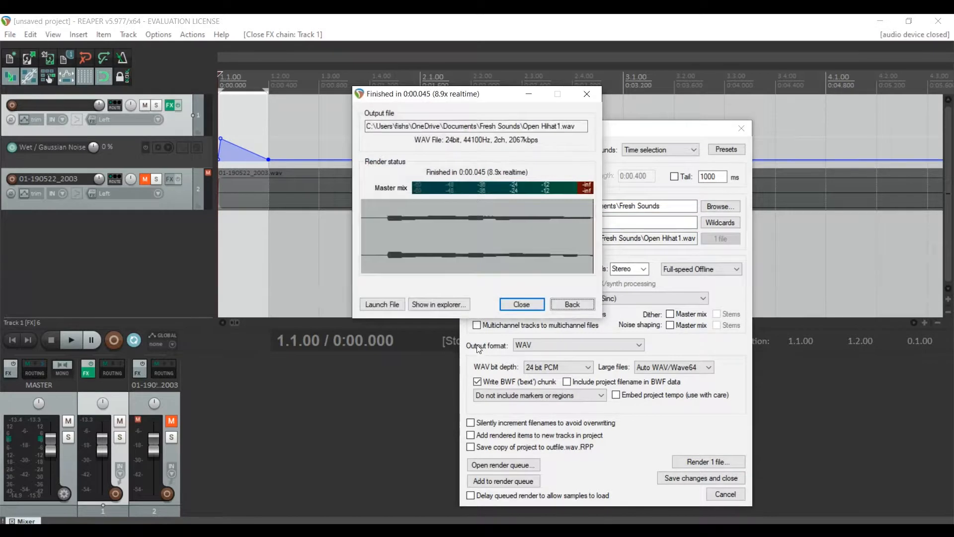
pyautogui.click(509, 305)
# Raise Track 1's volume to about +4.1 dB.
pyautogui.moveTo(99, 105); pyautogui.dragTo(101, 111)
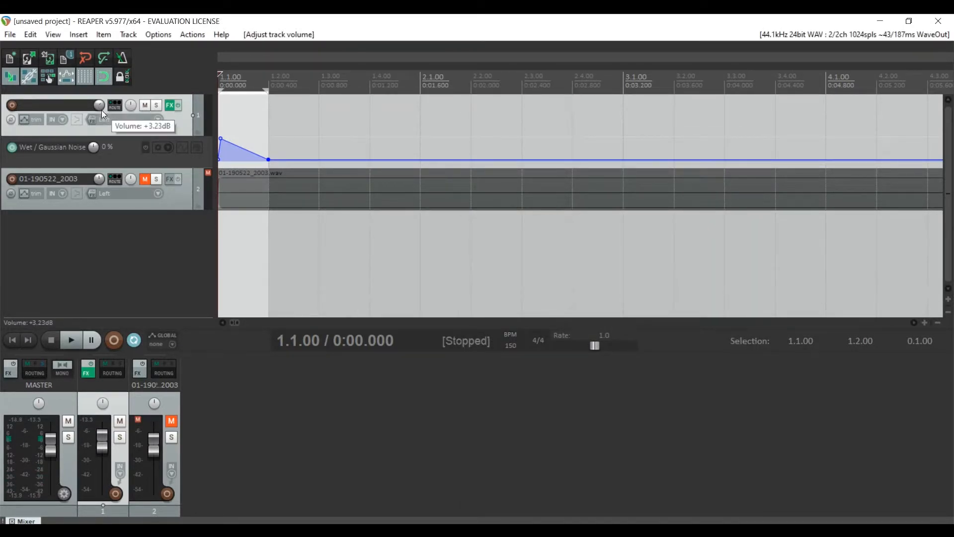
pyautogui.scroll(2, 98, 109)
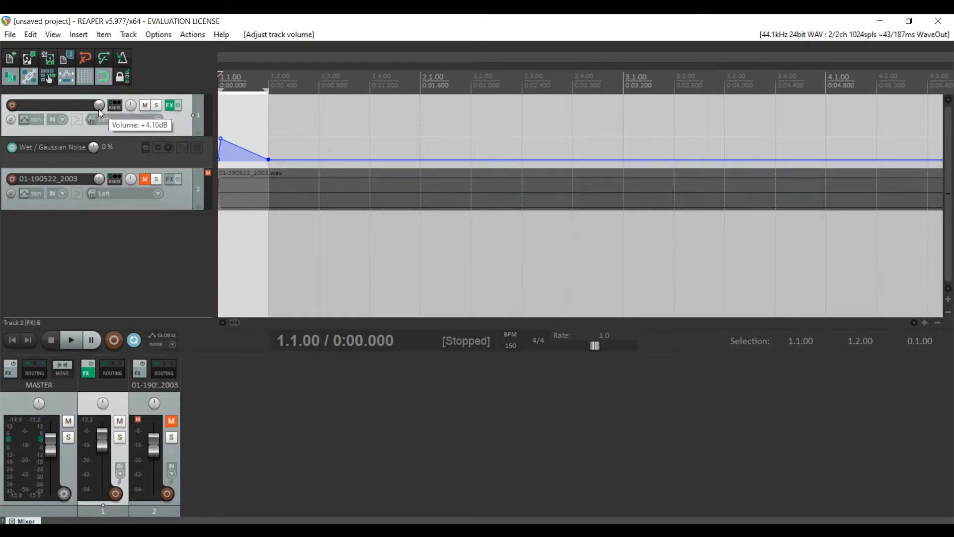
# Loop the time selection and add the ReaXcomp multiband compressor to the end of Track 1's effects chain.
pyautogui.moveTo(99, 106)
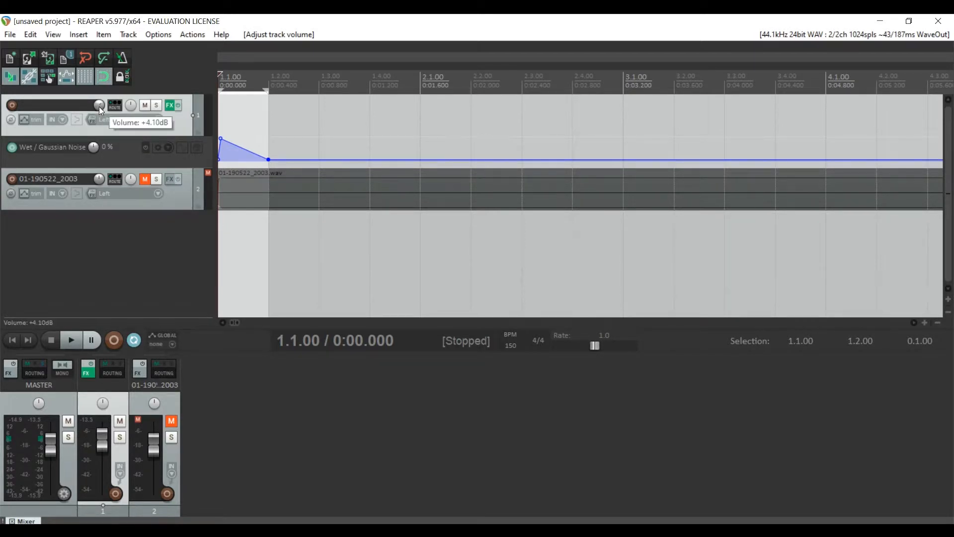
pyautogui.press('space')
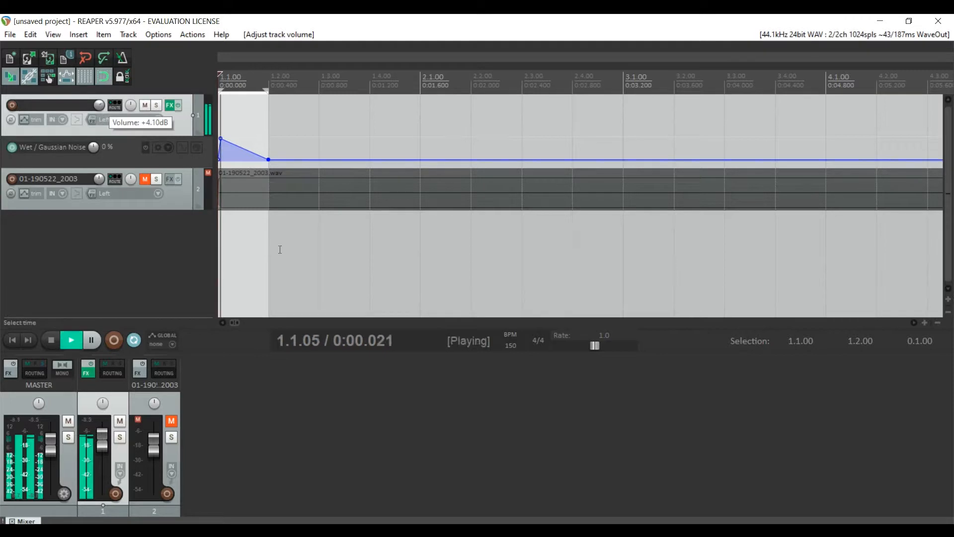
pyautogui.click(167, 104)
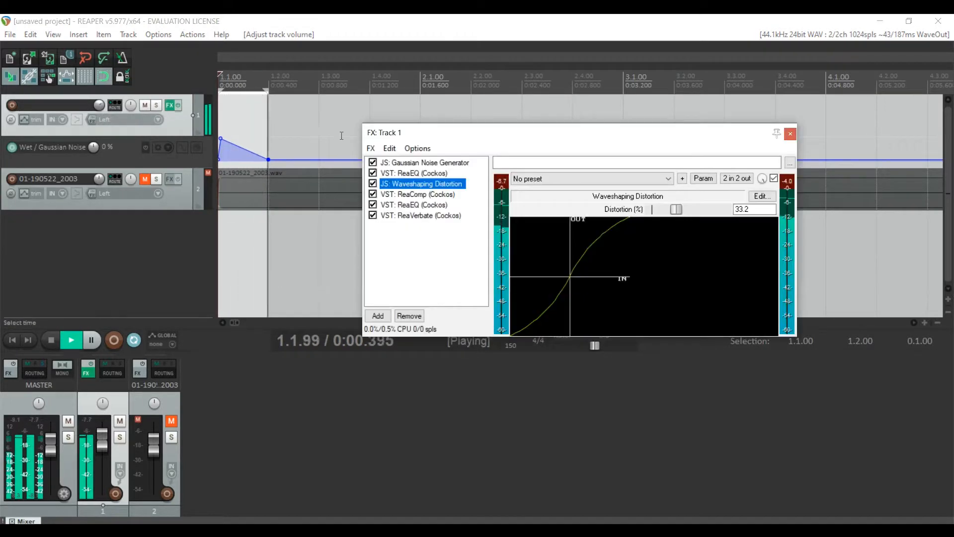
pyautogui.click(371, 148)
pyautogui.click(380, 164)
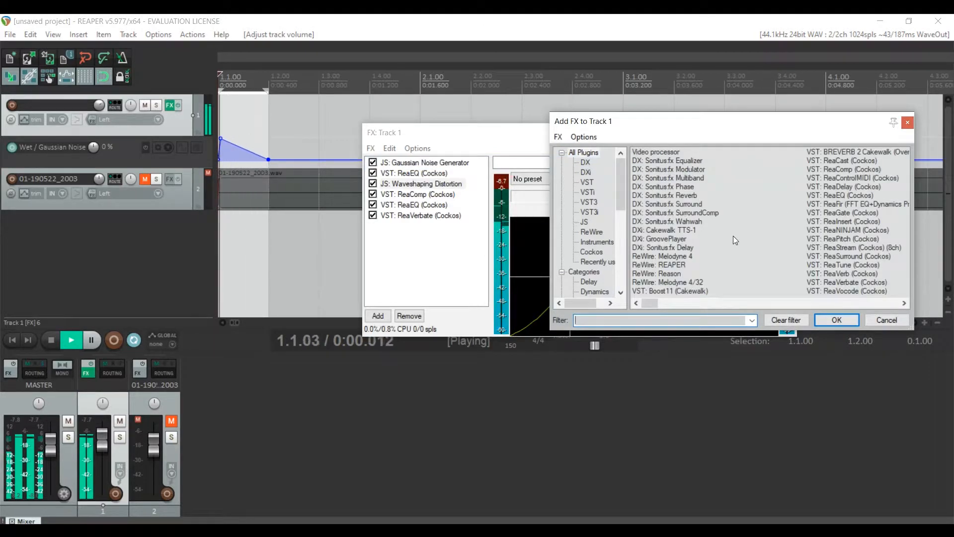
pyautogui.write('comp')
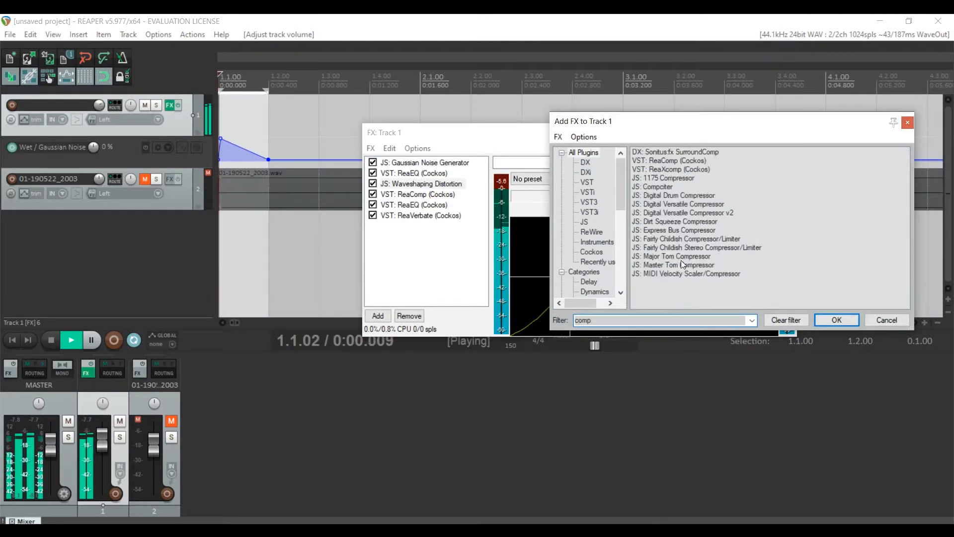
pyautogui.doubleClick(666, 169)
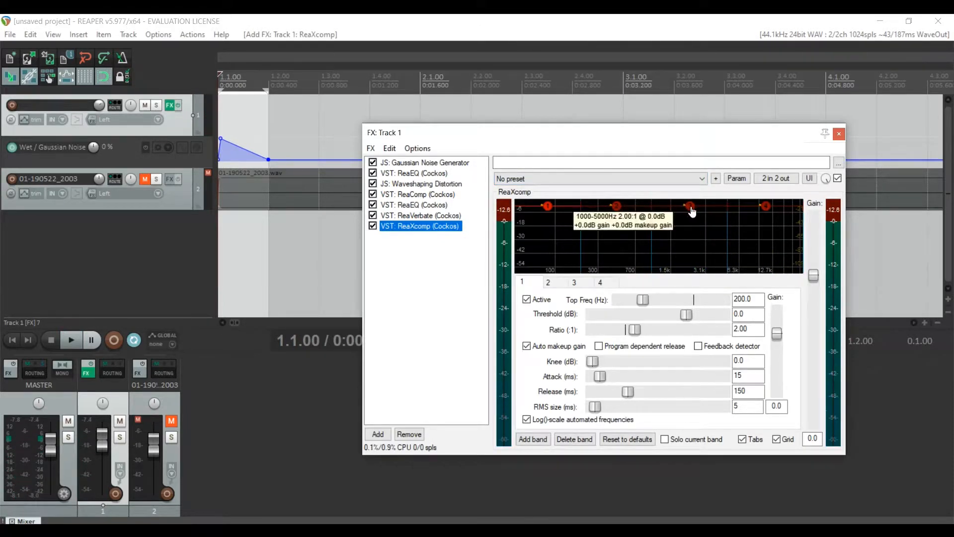
# In ReaXcomp, lower the thresholds of bands 2, 3 and 4 to -16, -11 and -17 dB, and raise band 3's ratio to 8.18.
pyautogui.moveTo(690, 206); pyautogui.dragTo(766, 225)
pyautogui.click(615, 206)
pyautogui.moveTo(616, 209); pyautogui.dragTo(617, 225)
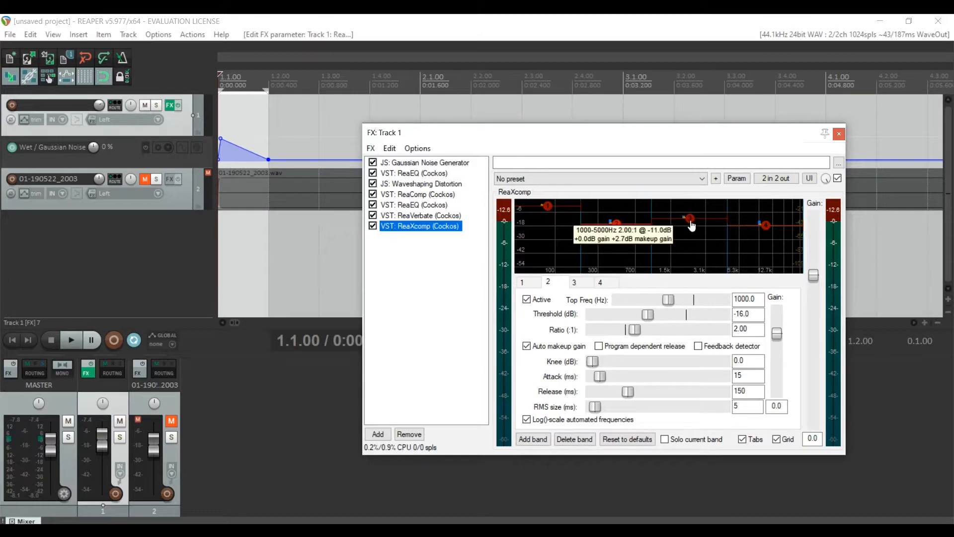
pyautogui.click(680, 263)
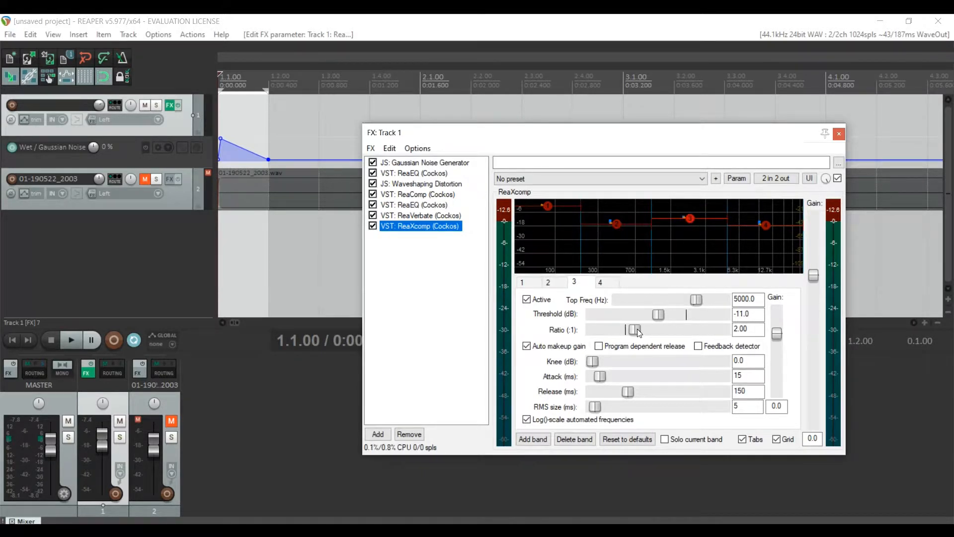
pyautogui.moveTo(637, 329); pyautogui.dragTo(654, 329)
# Lower ReaXcomp band 1's threshold to about -40 dB and raise its ratio.
pyautogui.click(616, 226)
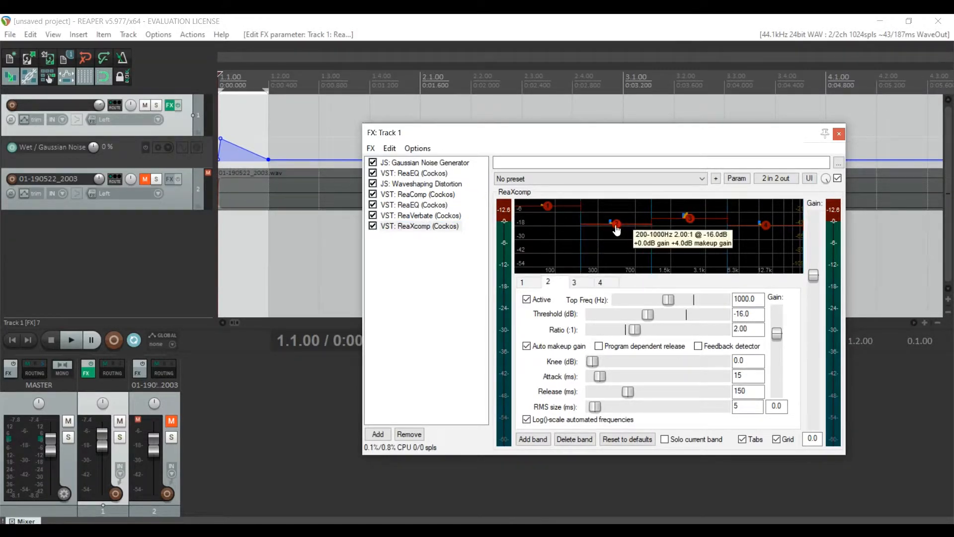
pyautogui.moveTo(547, 206); pyautogui.dragTo(549, 254)
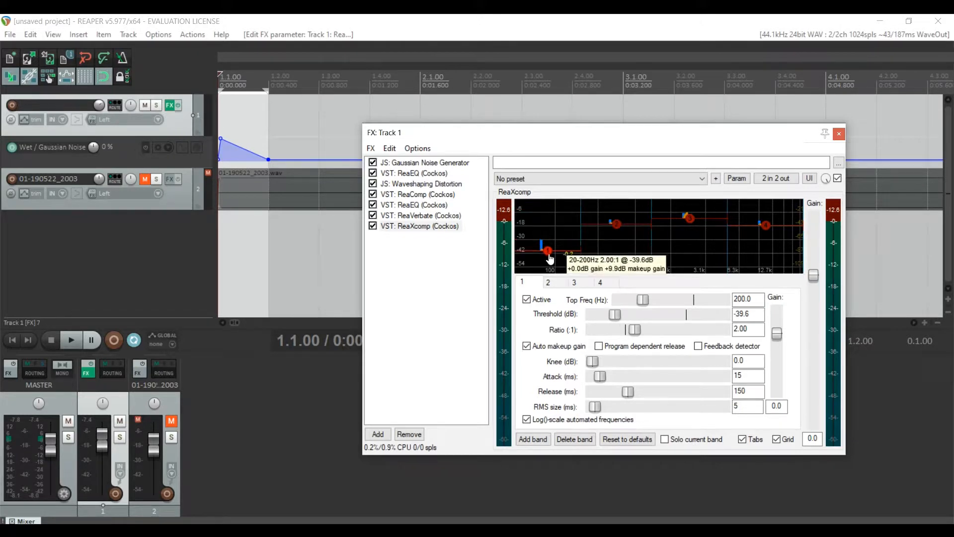
pyautogui.moveTo(635, 330); pyautogui.dragTo(657, 331)
# Set ReaXcomp band 2 to a ratio of 10.72 and a threshold of -29.7 dB.
pyautogui.click(618, 227)
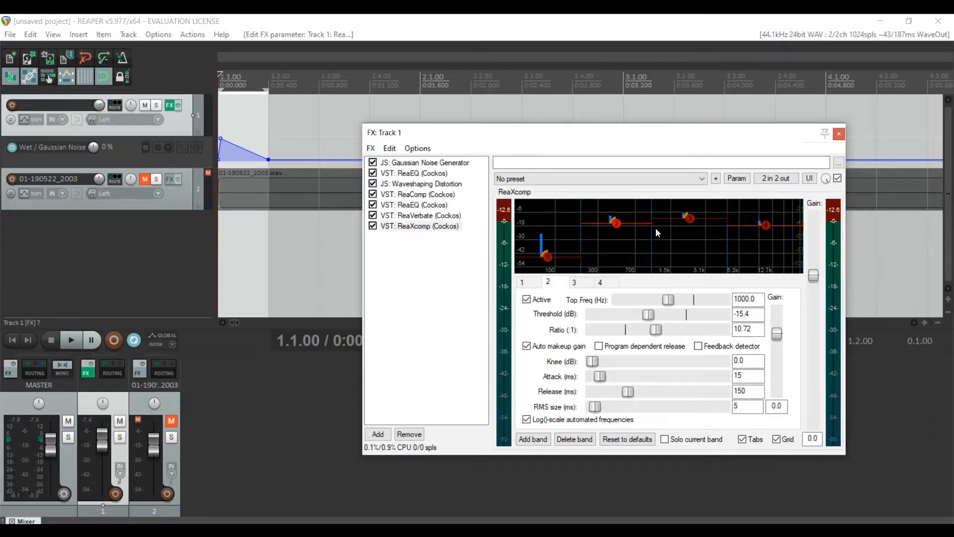
pyautogui.moveTo(690, 225)
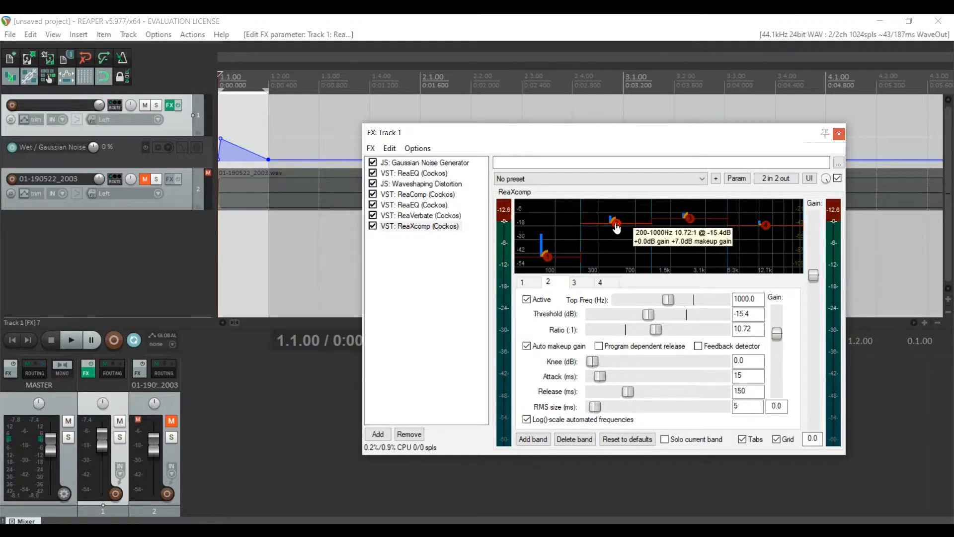
pyautogui.moveTo(616, 223); pyautogui.dragTo(616, 243)
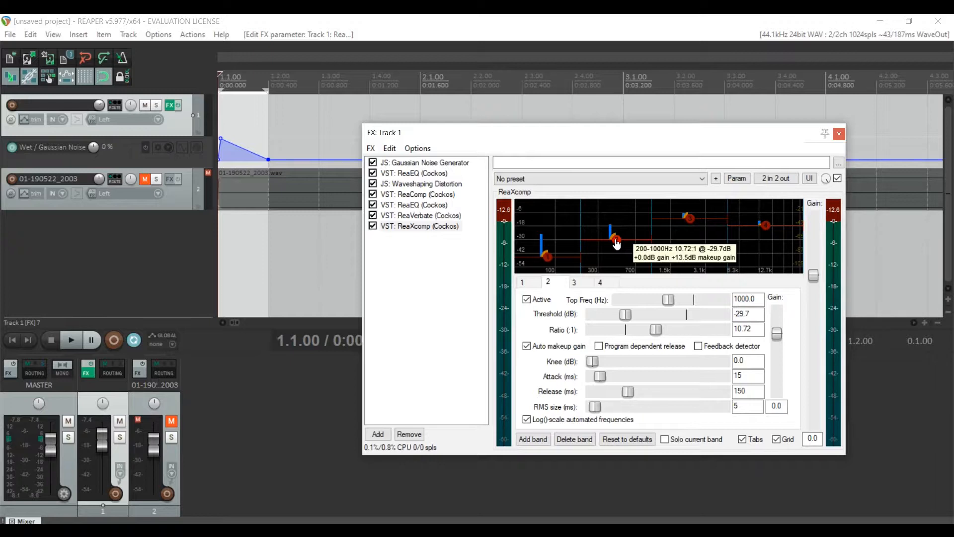
# While the loop plays, set ReaXcomp band 3 to a ratio of 17.91 and a release of 576 ms.
pyautogui.click(688, 218)
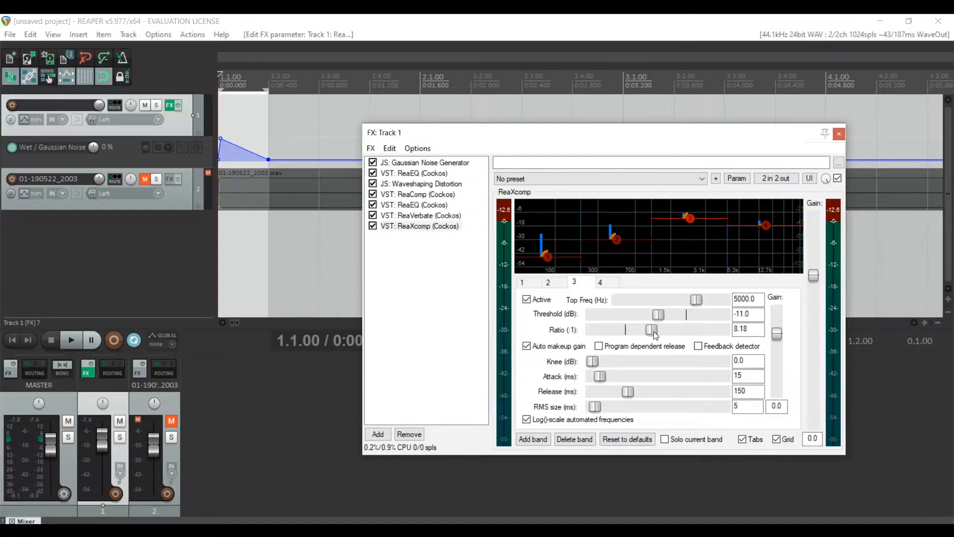
pyautogui.press('space')
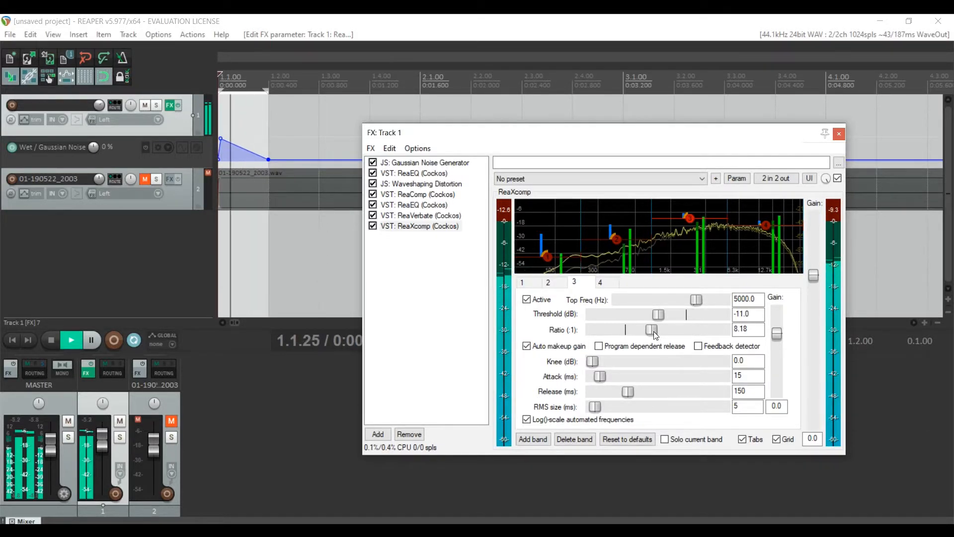
pyautogui.moveTo(654, 331); pyautogui.dragTo(666, 332)
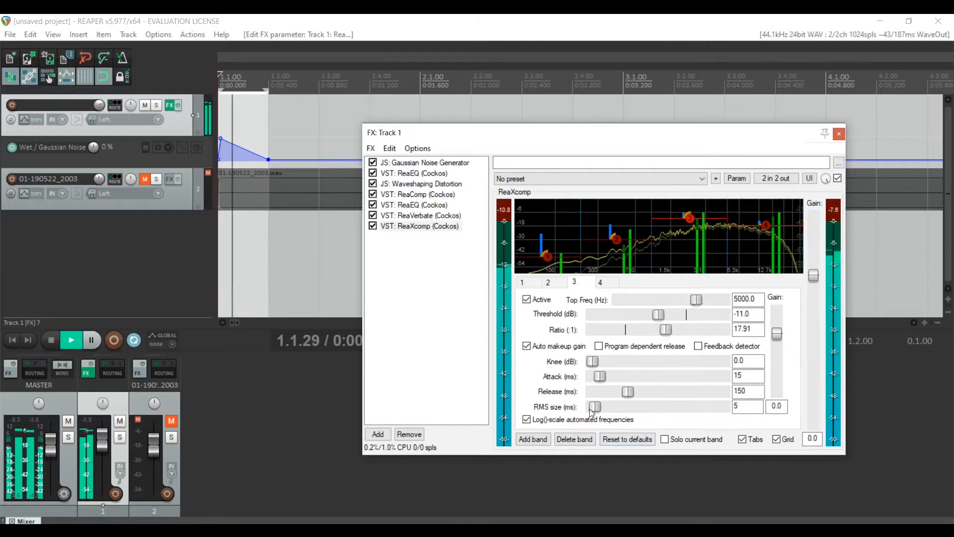
pyautogui.moveTo(627, 392); pyautogui.dragTo(662, 398)
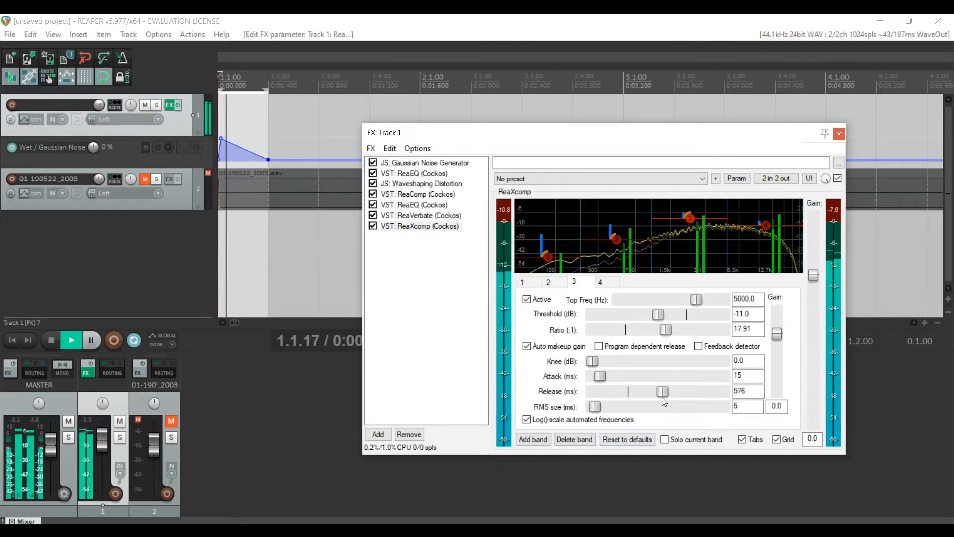
pyautogui.press('space')
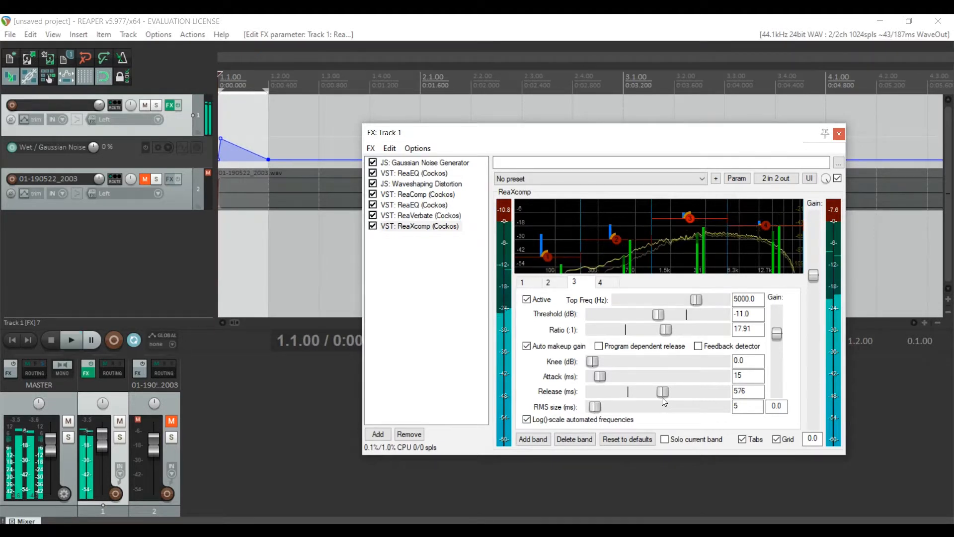
pyautogui.click(302, 18)
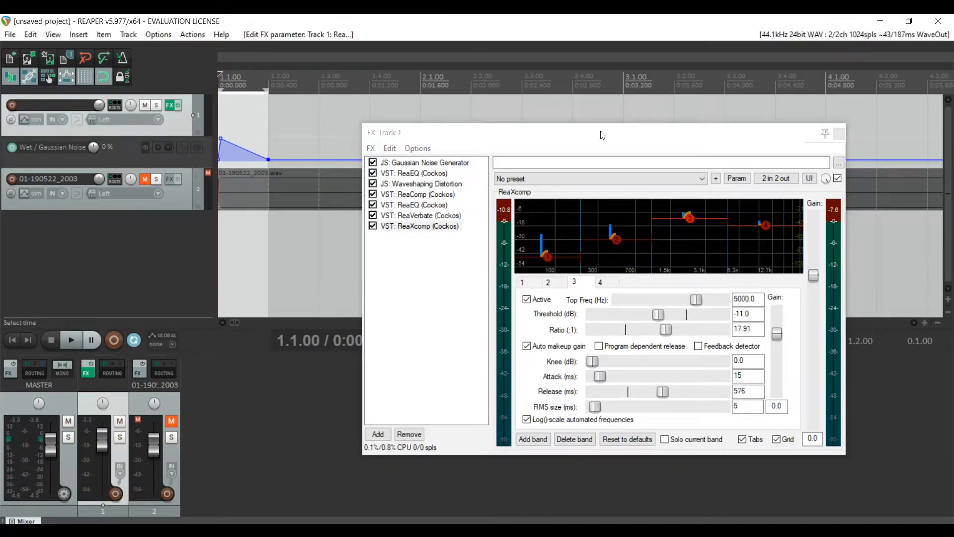
# Set ReaXcomp band 4 to a threshold of -23.2 dB and a ratio of 5.73 while listening, and close the effects chain.
pyautogui.click(765, 225)
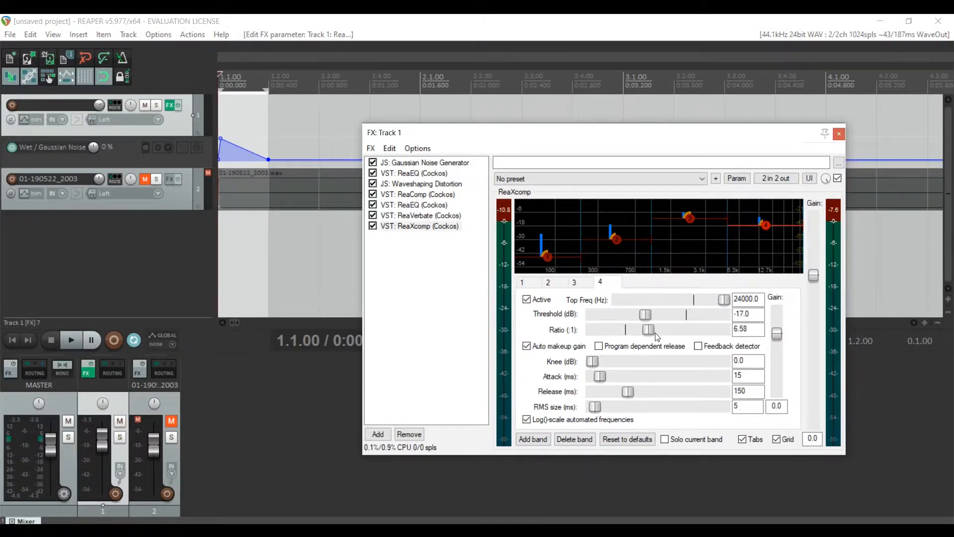
pyautogui.moveTo(642, 330); pyautogui.dragTo(622, 319)
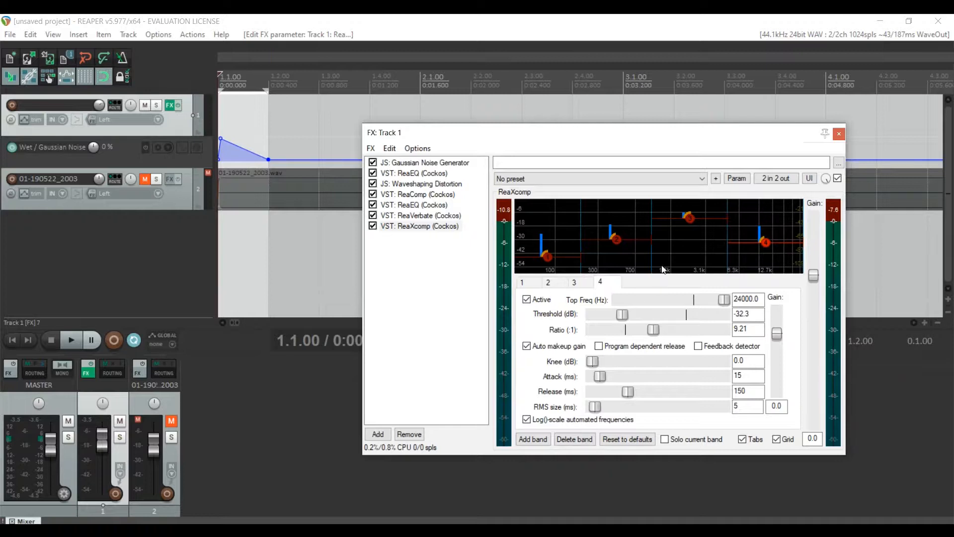
pyautogui.press('space')
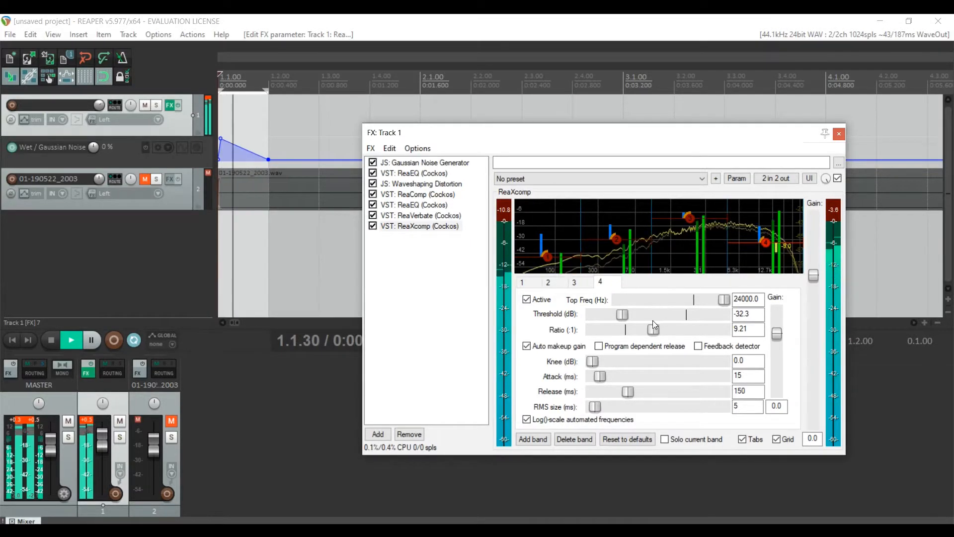
pyautogui.moveTo(624, 315); pyautogui.dragTo(647, 329)
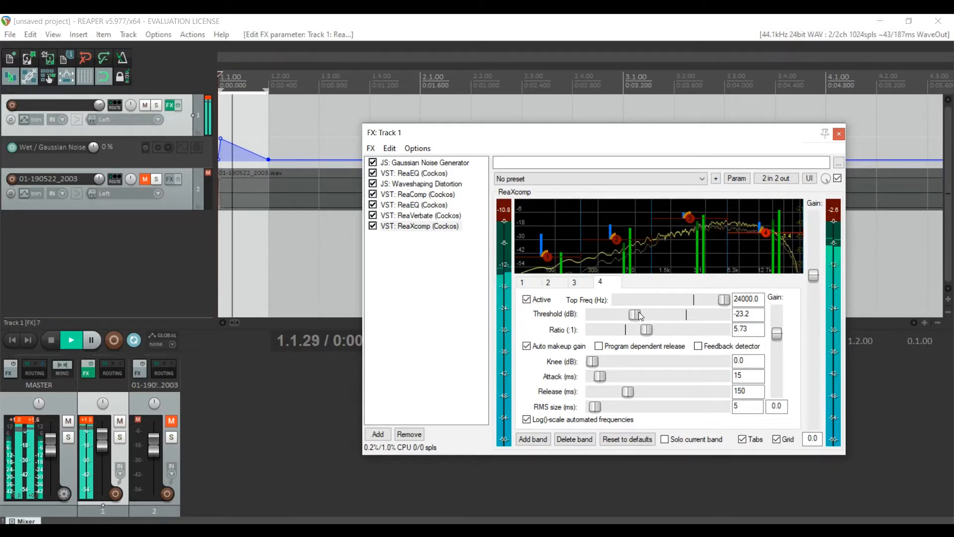
pyautogui.press('space')
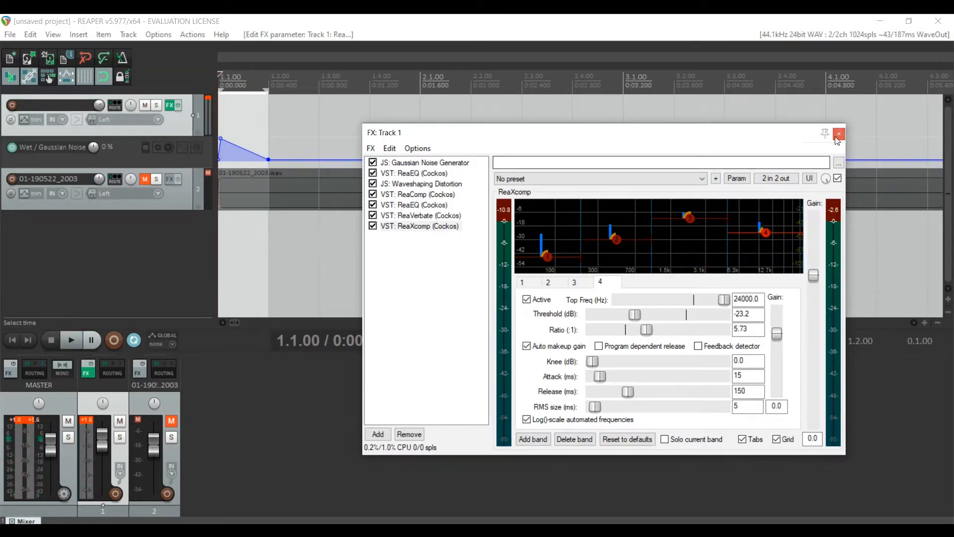
pyautogui.click(838, 134)
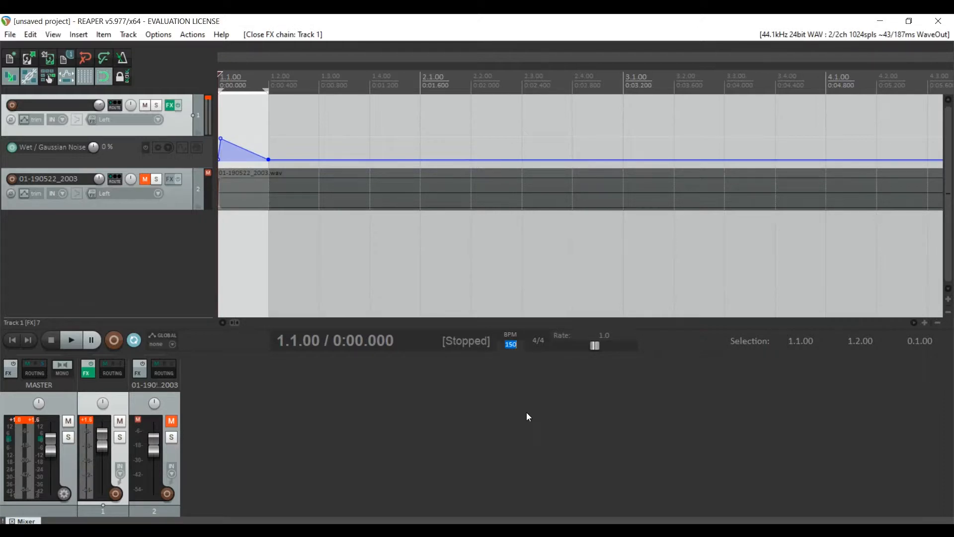
# Try out project tempos of 250 and 200 BPM while playing the loop.
pyautogui.write('250')
pyautogui.press('Return')
pyautogui.press('space')
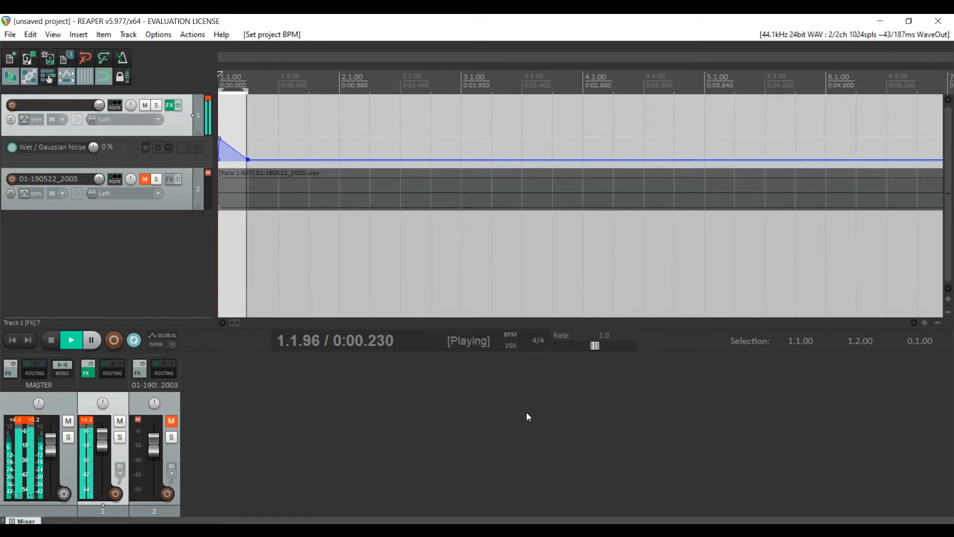
pyautogui.click(515, 348)
pyautogui.write('200')
pyautogui.press('Return')
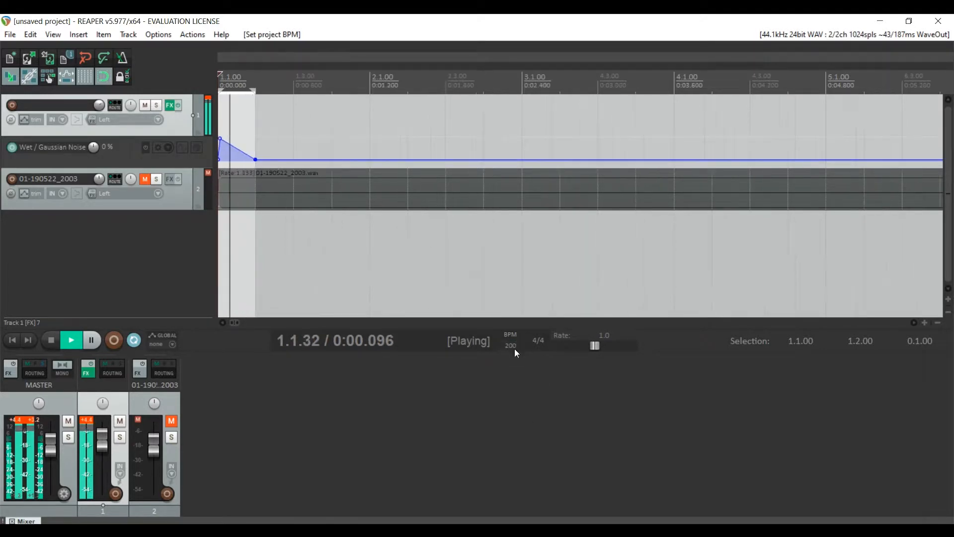
pyautogui.press('space')
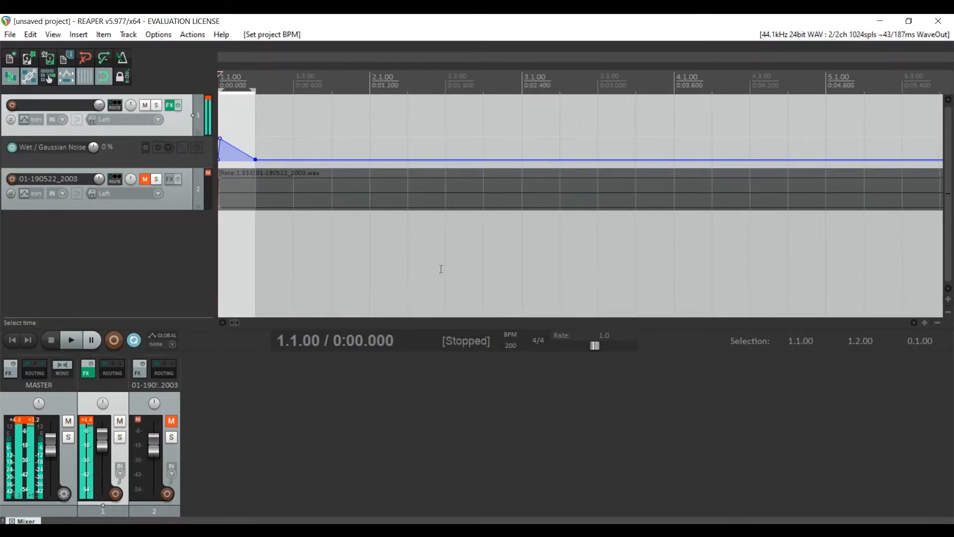
# Replay the loop, reset Track 1's peak readout, and pull the first point of the Wet / Gaussian Noise envelope down to 0%.
pyautogui.press('space')
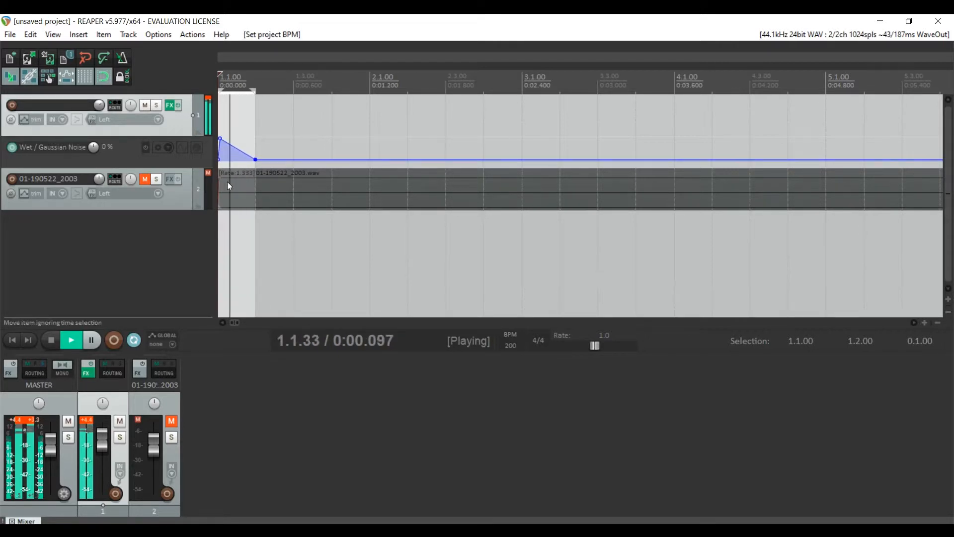
pyautogui.press('space')
pyautogui.click(88, 420)
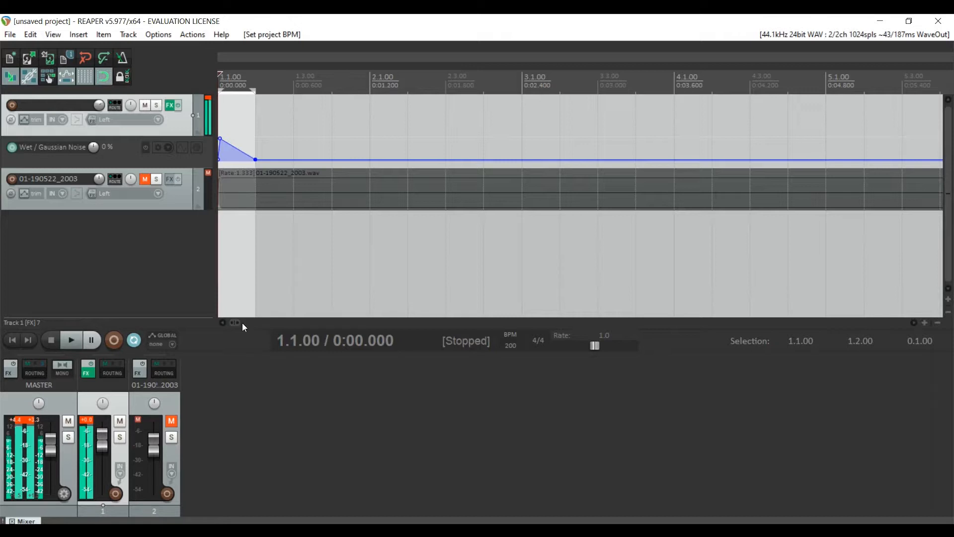
pyautogui.scroll(5, 242, 323)
pyautogui.press('space')
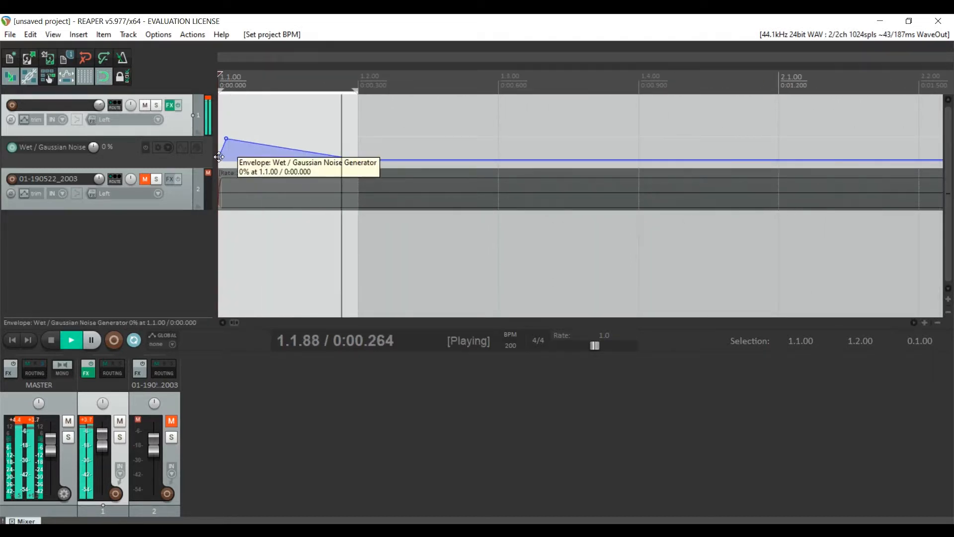
pyautogui.moveTo(219, 157); pyautogui.dragTo(216, 189)
pyautogui.press('space')
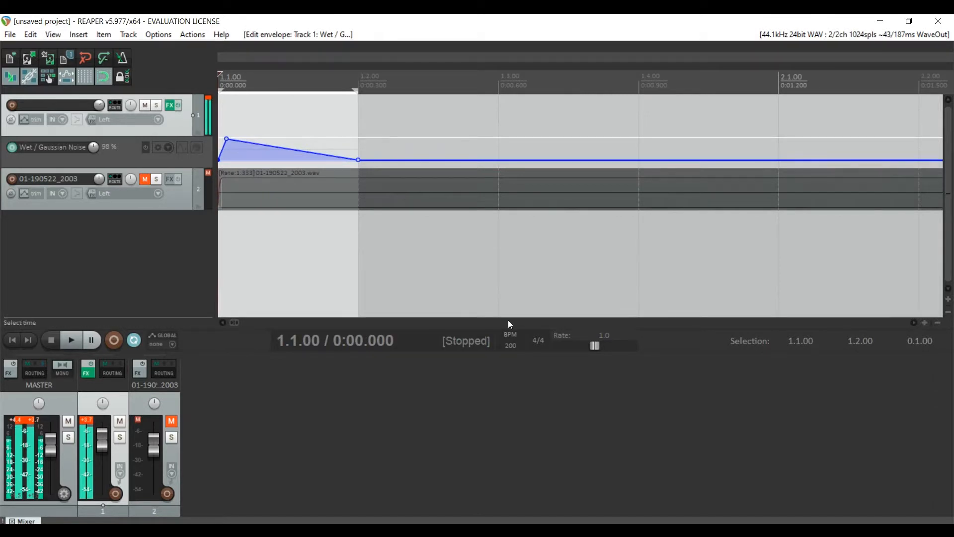
# Set the project tempo to 150 BPM.
pyautogui.click(512, 345)
pyautogui.write('150')
pyautogui.press('Return')
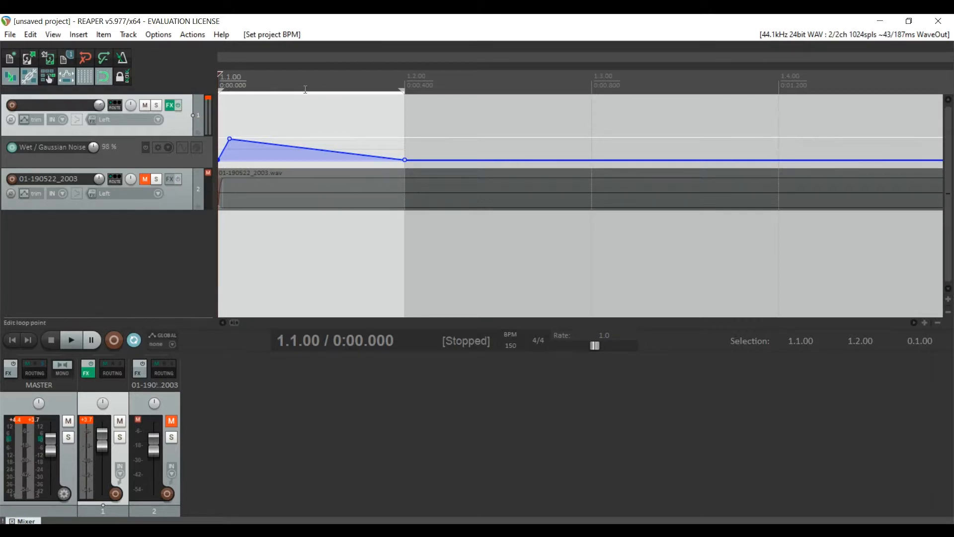
# Shorten the noise envelope's decay by moving its last 0% point to the edit cursor at 0.283 s, and replay from the start.
pyautogui.click(355, 85)
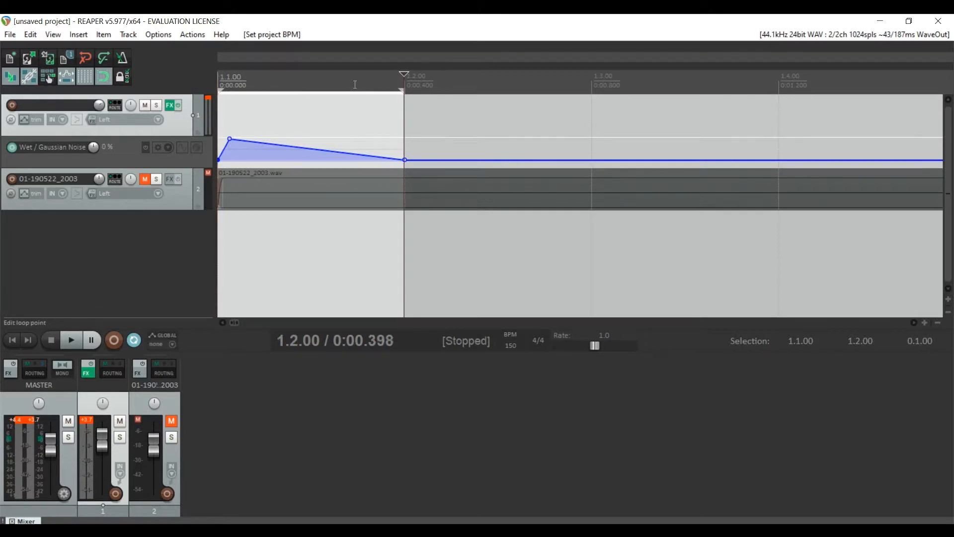
pyautogui.press('Left')
pyautogui.press('Left')
pyautogui.press('Left')
pyautogui.press('Left')
pyautogui.press('Left')
pyautogui.press('Left')
pyautogui.press('Left')
pyautogui.press('Left')
pyautogui.press('Left')
pyautogui.press('Left')
pyautogui.press('Left')
pyautogui.press('Left')
pyautogui.press('Left')
pyautogui.press('Left')
pyautogui.press('Left')
pyautogui.press('Left')
pyautogui.press('Left')
pyautogui.press('Left')
pyautogui.press('Left')
pyautogui.press('Left')
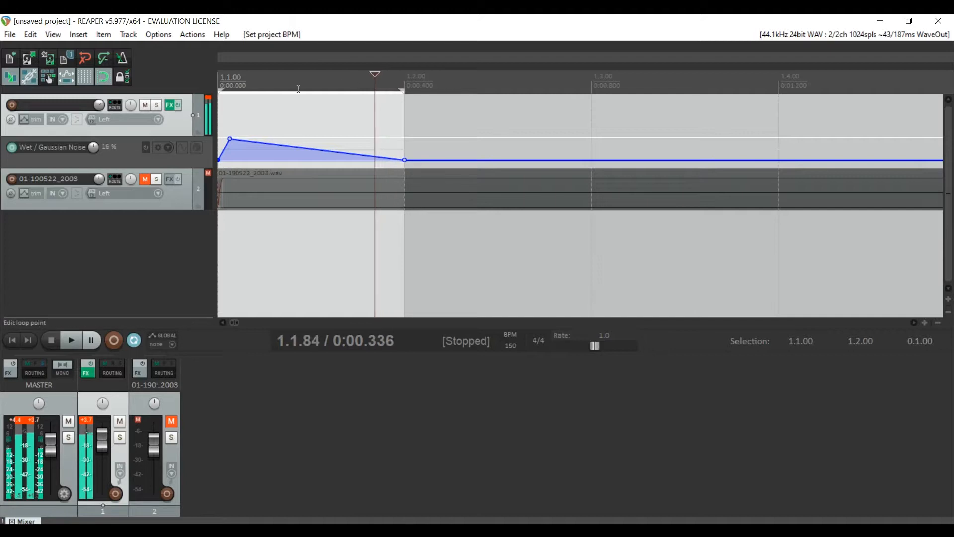
pyautogui.press('Left')
pyautogui.press('Left')
pyautogui.press('Left')
pyautogui.press('Left')
pyautogui.press('Left')
pyautogui.press('Left')
pyautogui.press('Left')
pyautogui.press('Left')
pyautogui.press('Left')
pyautogui.press('Left')
pyautogui.press('Left')
pyautogui.press('Left')
pyautogui.press('Left')
pyautogui.press('Left')
pyautogui.press('Left')
pyautogui.press('Left')
pyautogui.press('Left')
pyautogui.press('Left')
pyautogui.press('Left')
pyautogui.press('Left')
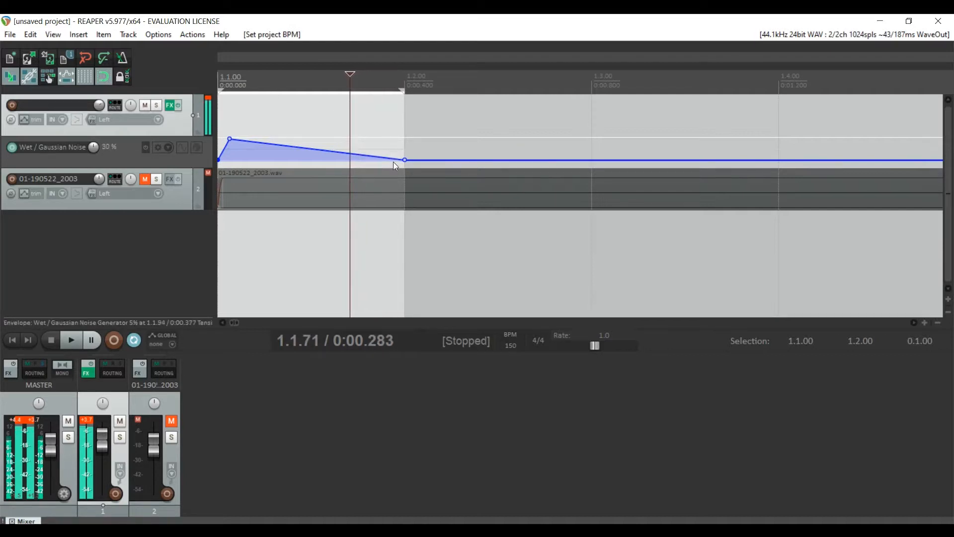
pyautogui.moveTo(405, 159); pyautogui.dragTo(351, 159)
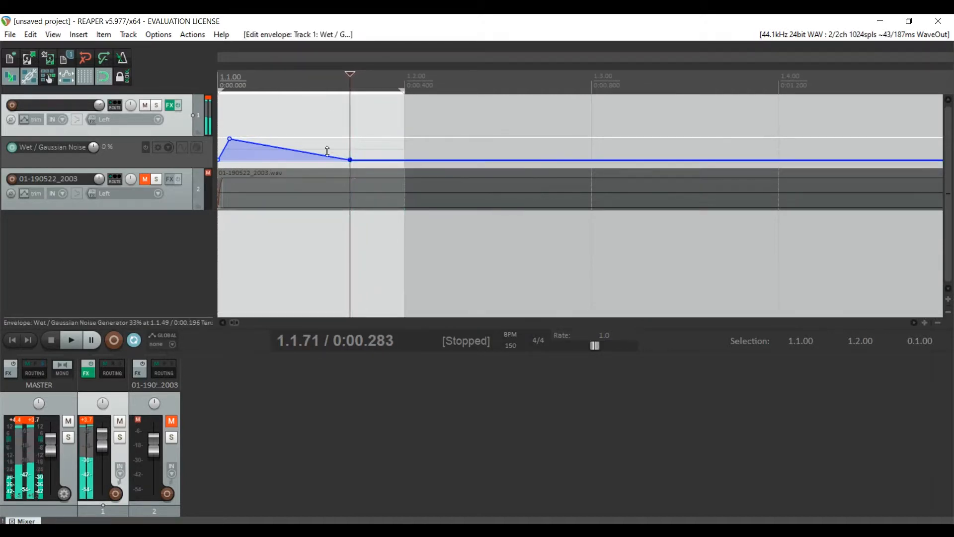
pyautogui.click(221, 75)
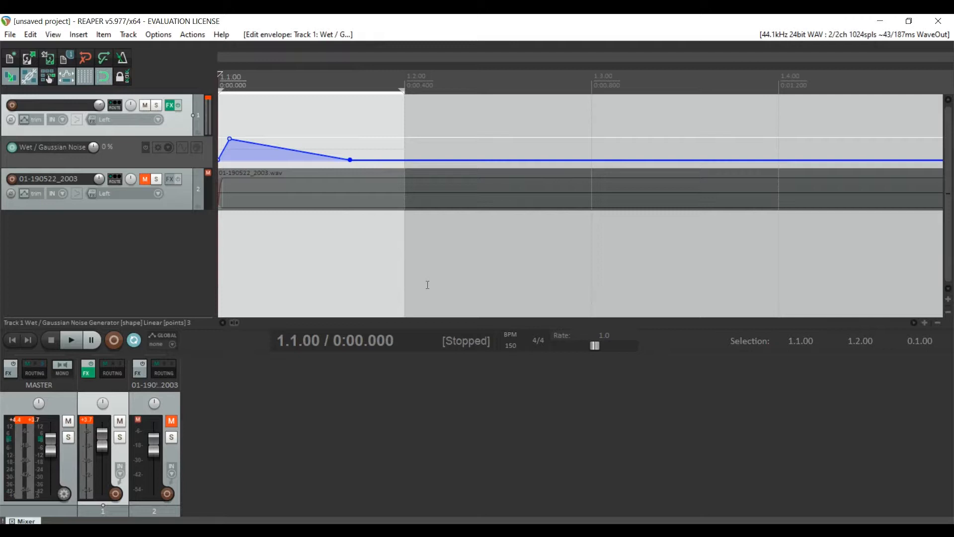
pyautogui.press('space')
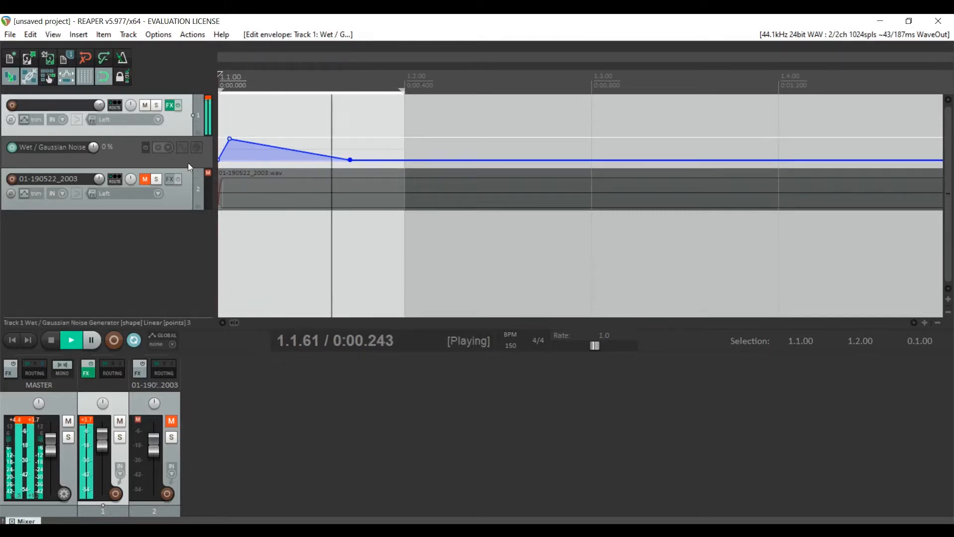
# Add Ozzifier Chorus to Track 1's effects chain with 3 voices, a 24.3 ms time spread and a 4-cent pitch spread.
pyautogui.click(170, 105)
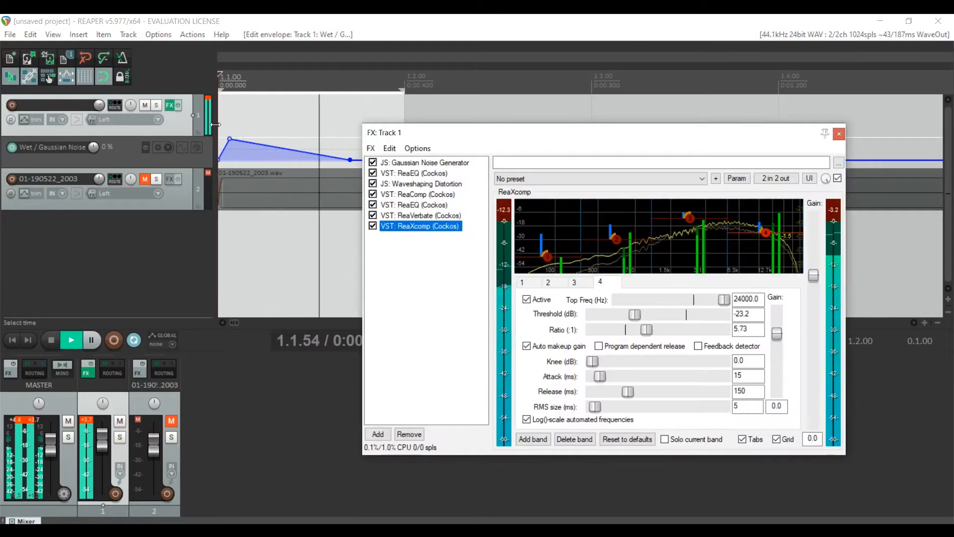
pyautogui.click(371, 148)
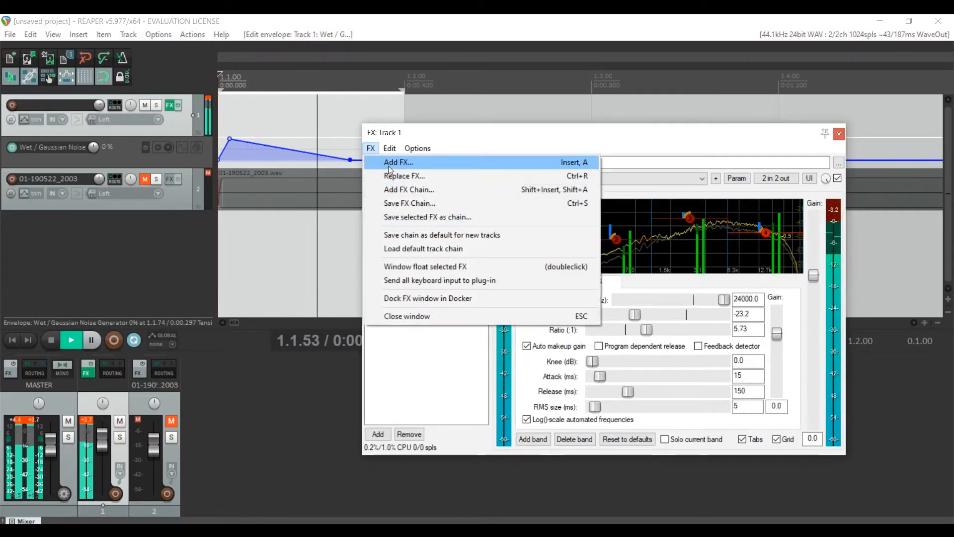
pyautogui.click(388, 164)
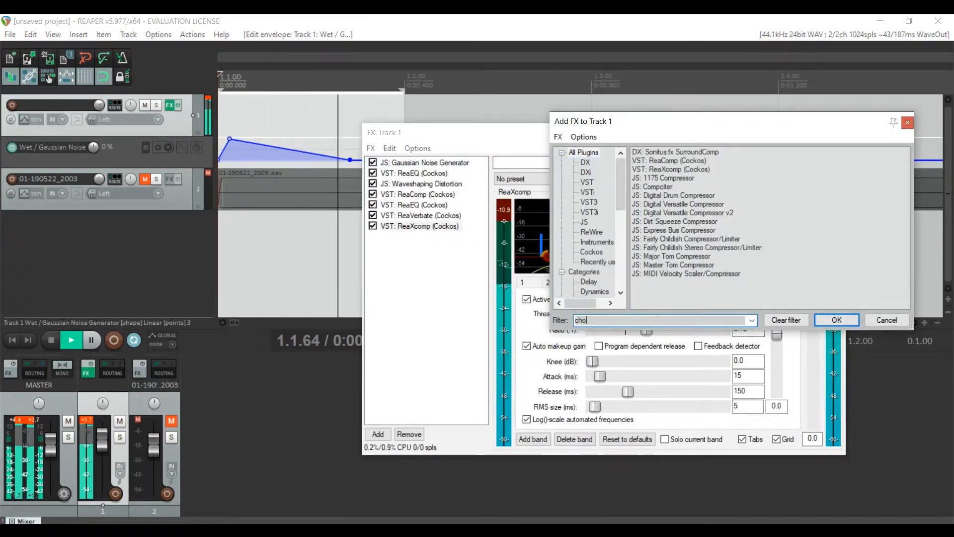
pyautogui.write('cho')
pyautogui.doubleClick(666, 213)
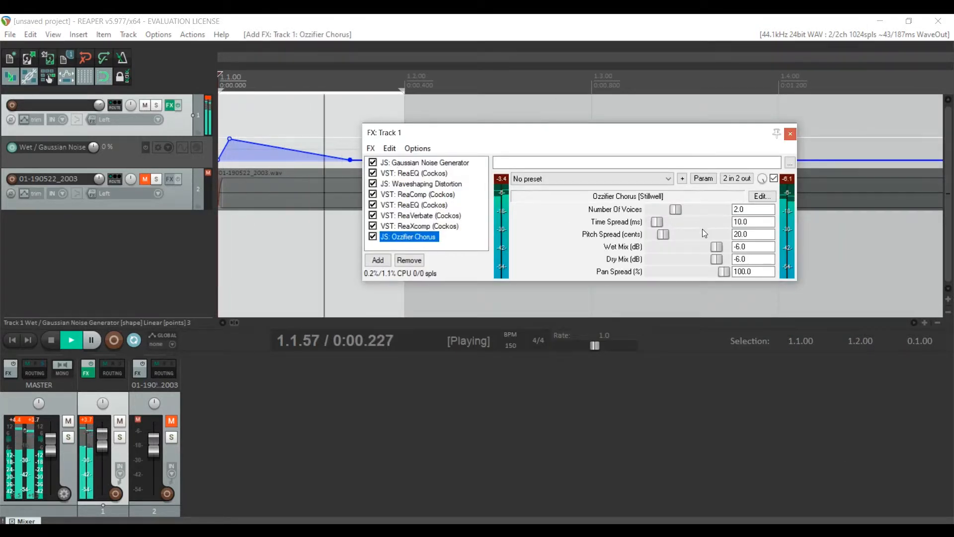
pyautogui.moveTo(665, 235)
pyautogui.mouseDown()
pyautogui.moveTo(652, 237)
pyautogui.moveTo(666, 223)
pyautogui.mouseUp()
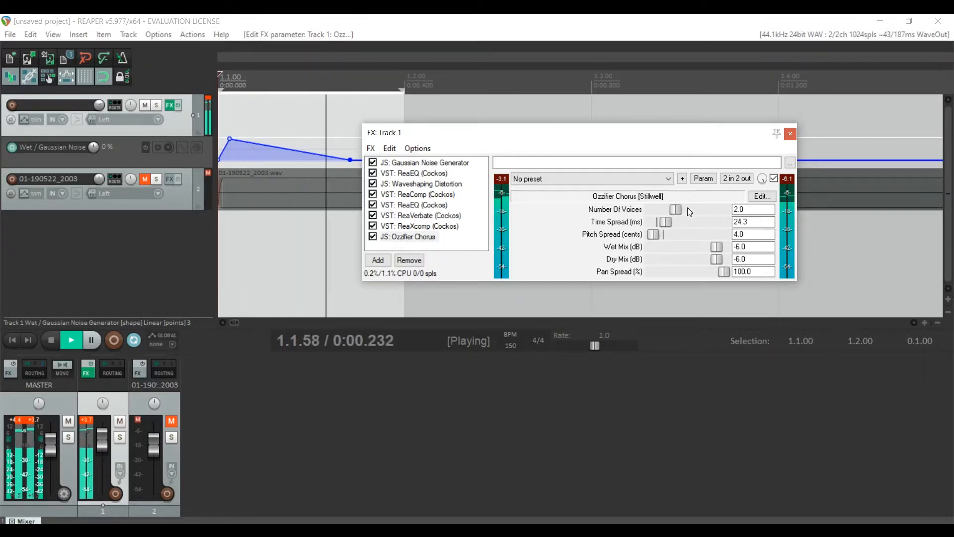
pyautogui.moveTo(677, 209); pyautogui.dragTo(690, 213)
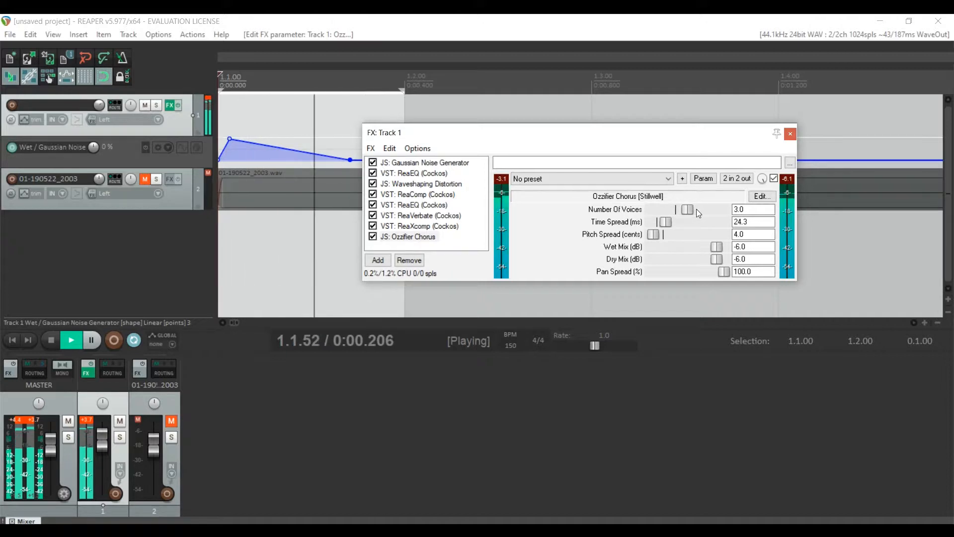
pyautogui.rightClick(368, 157)
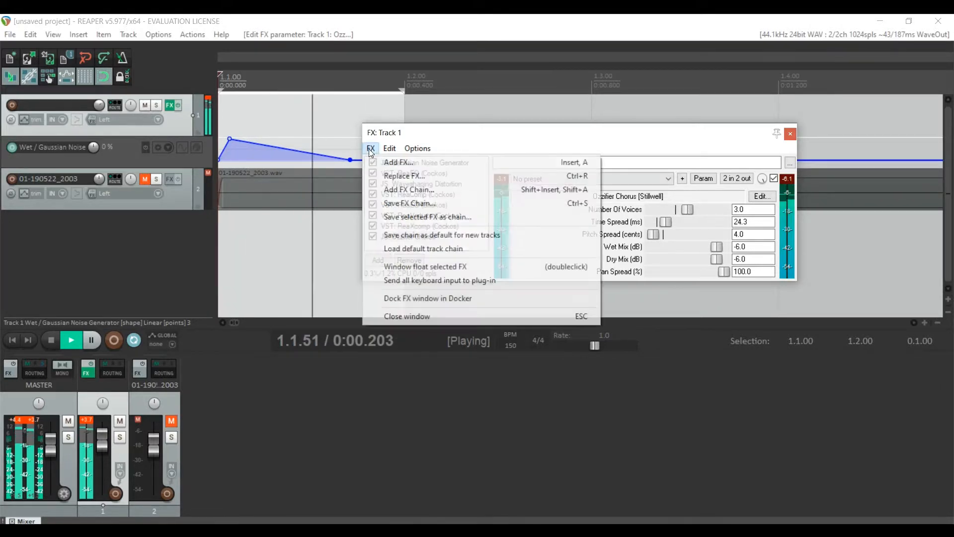
pyautogui.click(382, 163)
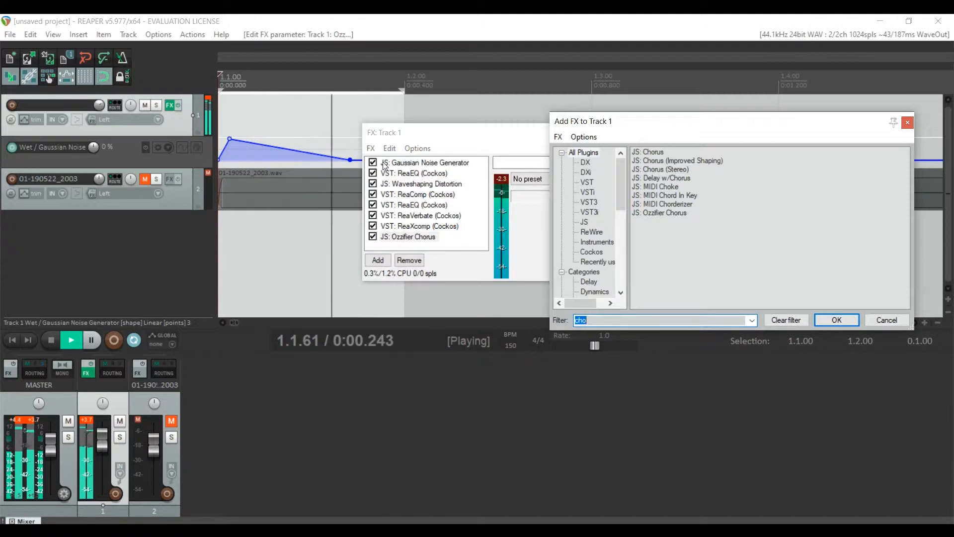
pyautogui.write('verb')
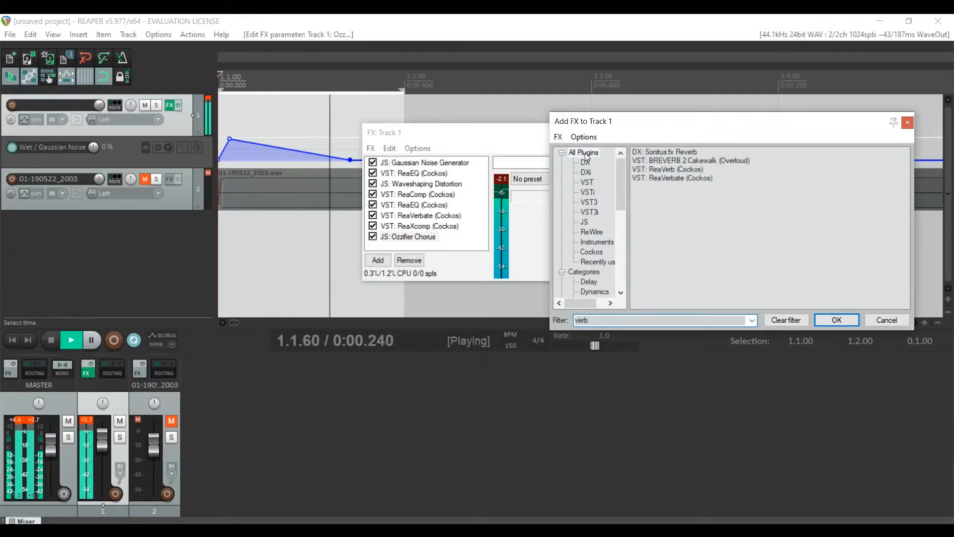
pyautogui.click(697, 168)
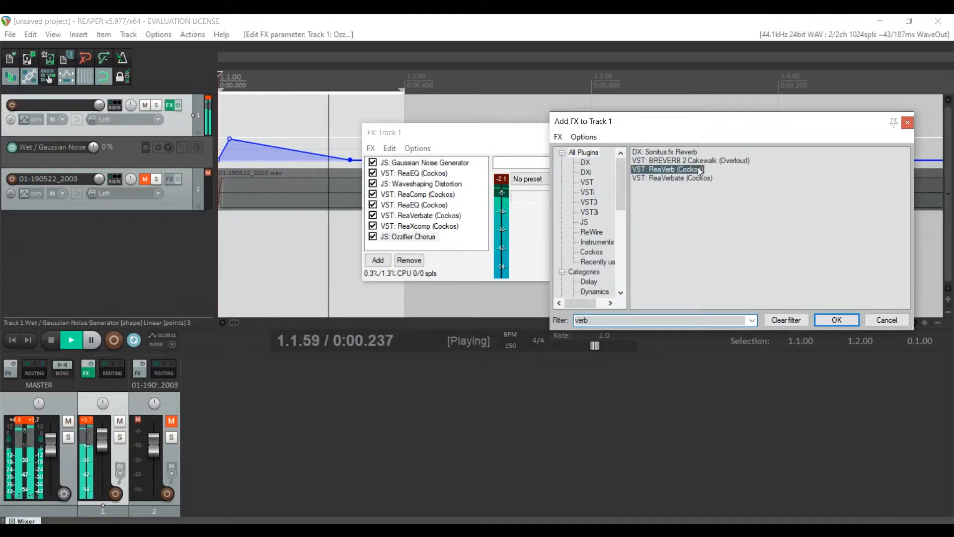
pyautogui.click(886, 320)
# Stop playback and replay the loop briefly to listen to the chorus.
pyautogui.press('space')
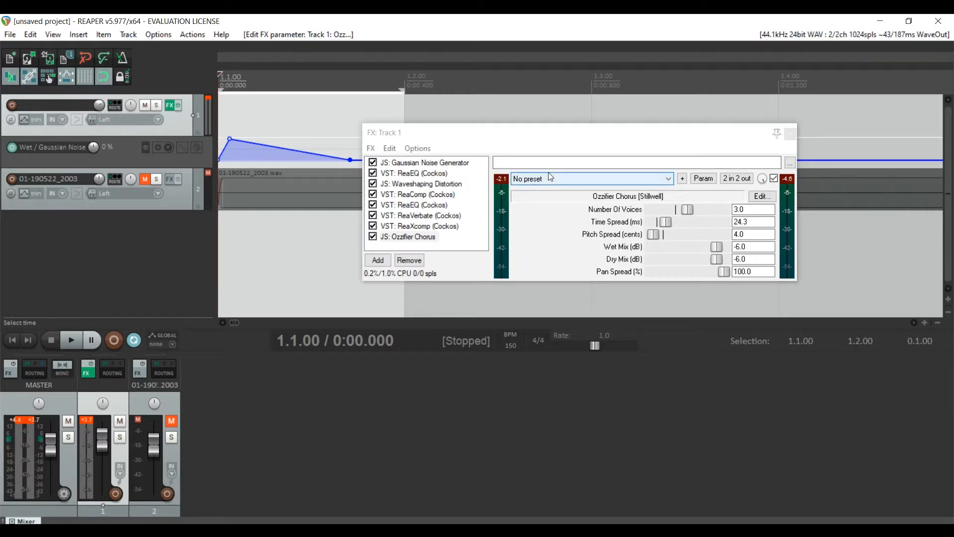
pyautogui.click(744, 208)
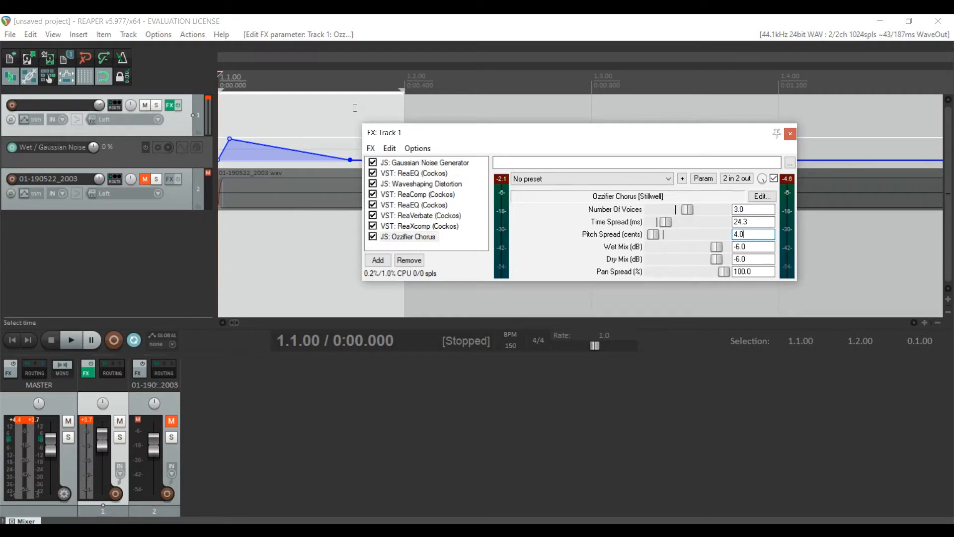
pyautogui.press('space')
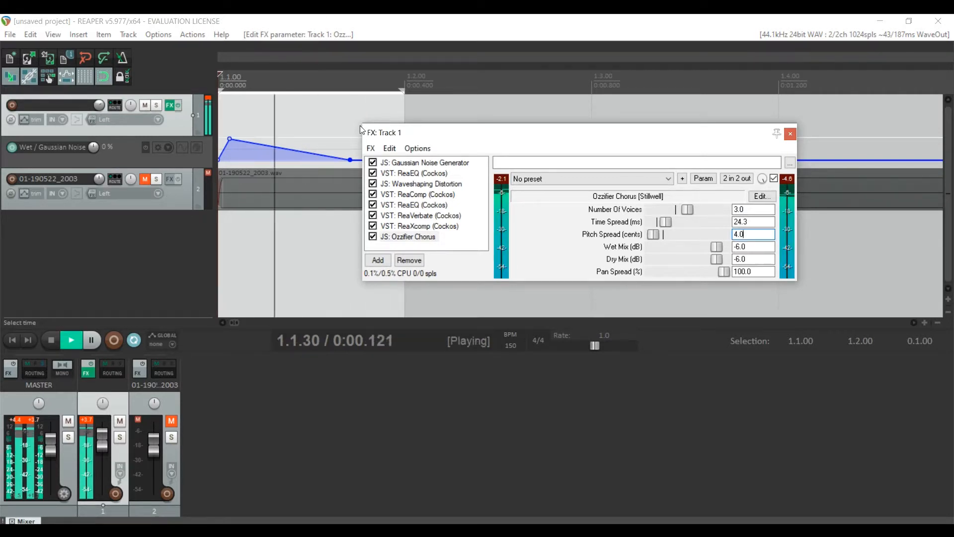
pyautogui.press('space')
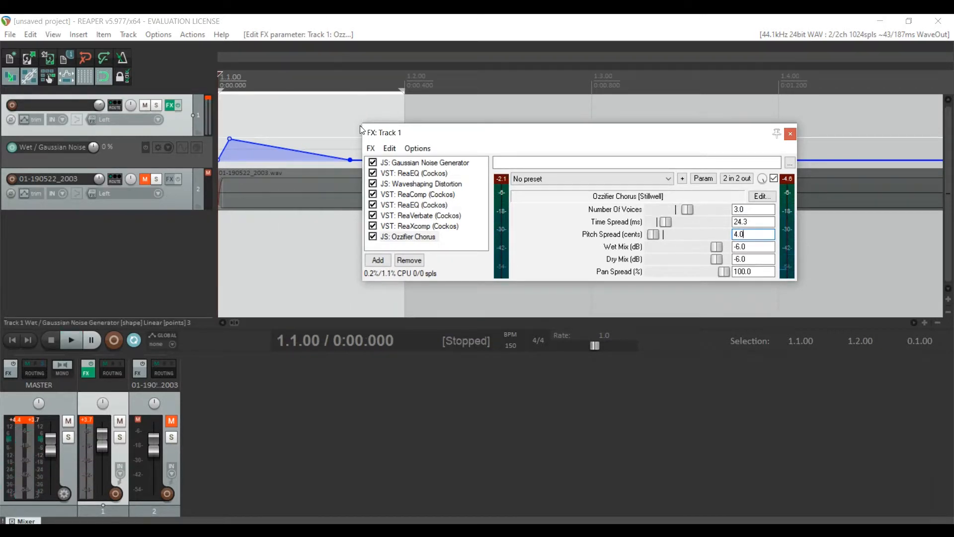
# Add ReaVerb after the chorus on Track 1 and load its sweetverbo preset.
pyautogui.click(370, 150)
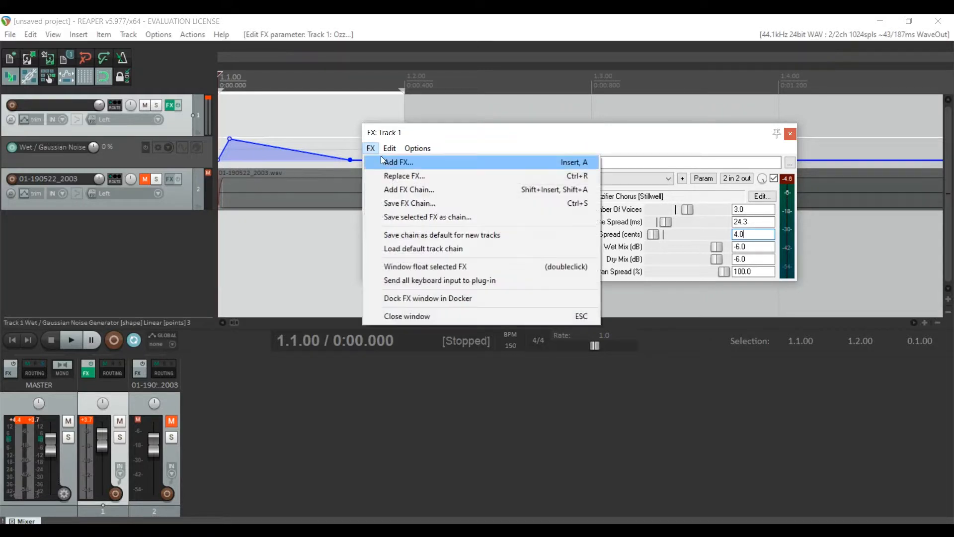
pyautogui.click(389, 160)
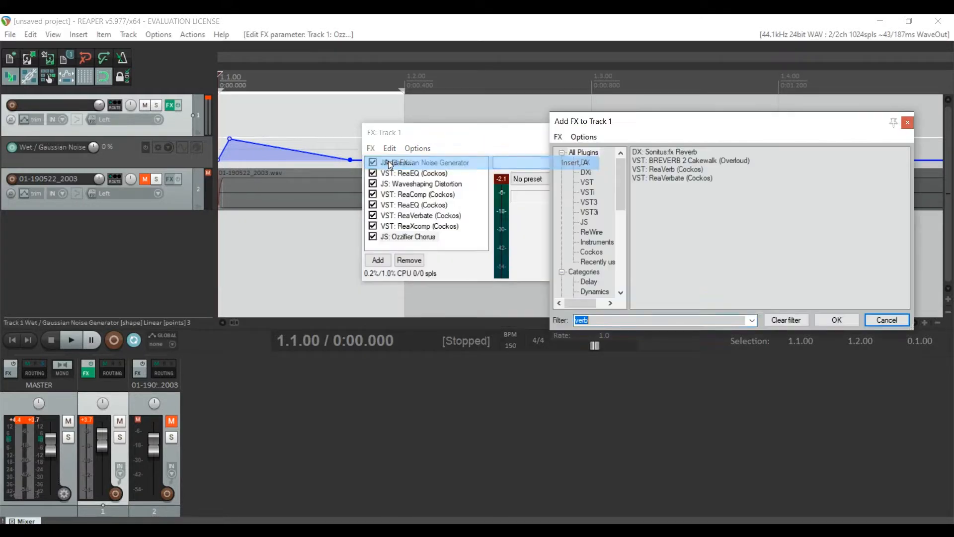
pyautogui.doubleClick(677, 170)
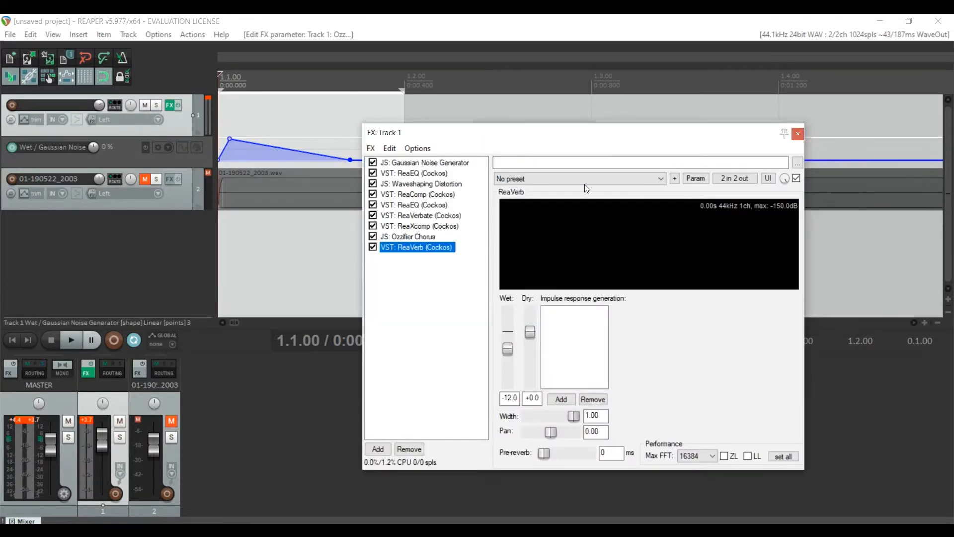
pyautogui.click(587, 178)
pyautogui.click(573, 213)
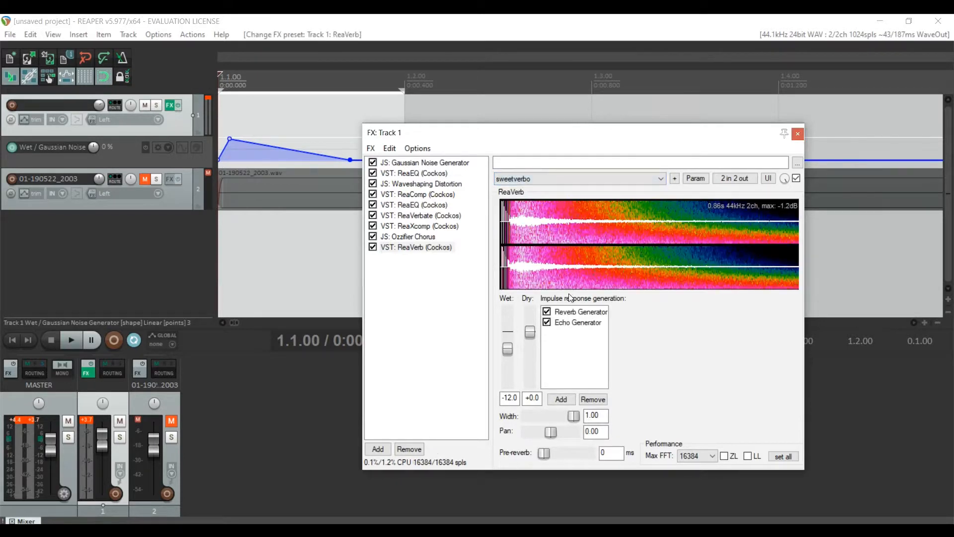
# Adjust ReaVerb's Reverb Generator volume while listening to the loop, trying 0 dB and settling on -12 dB.
pyautogui.click(580, 312)
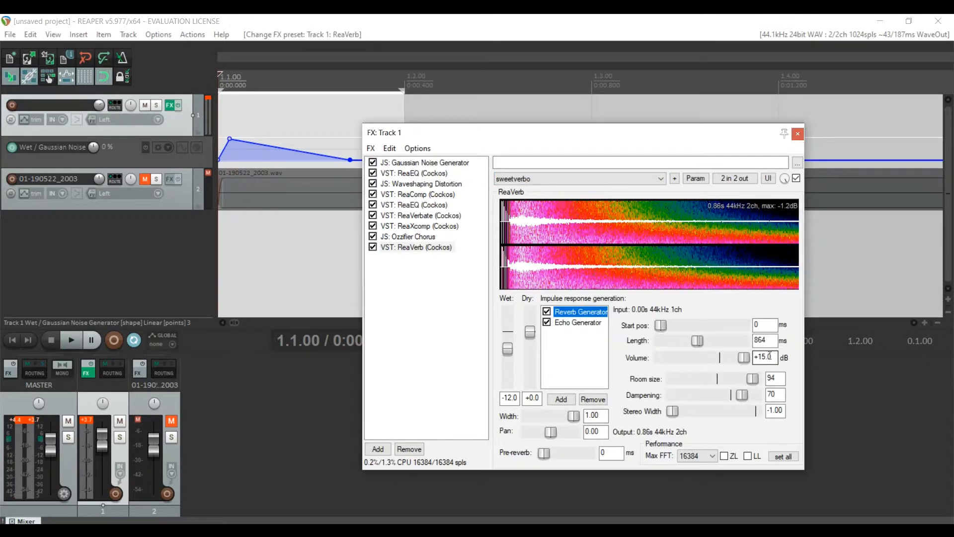
pyautogui.write('0')
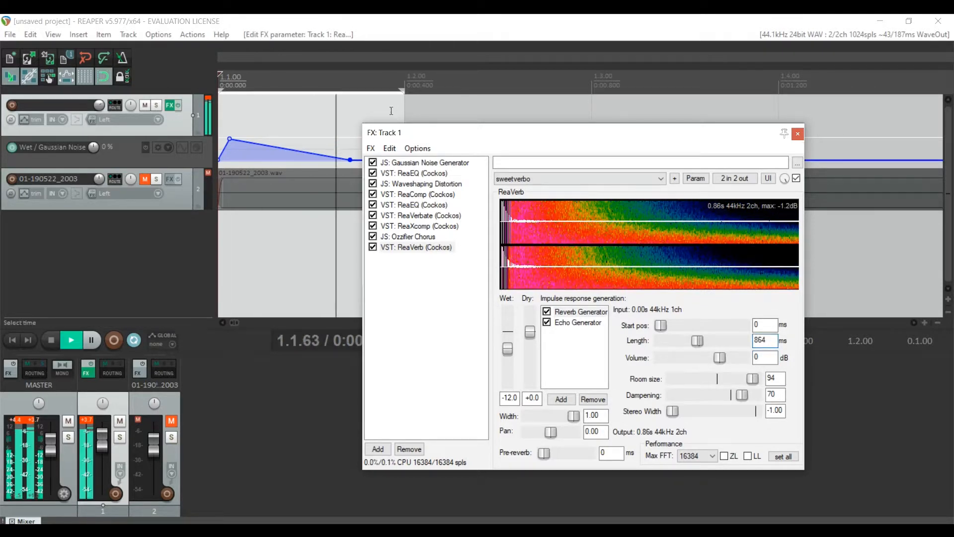
pyautogui.press('space')
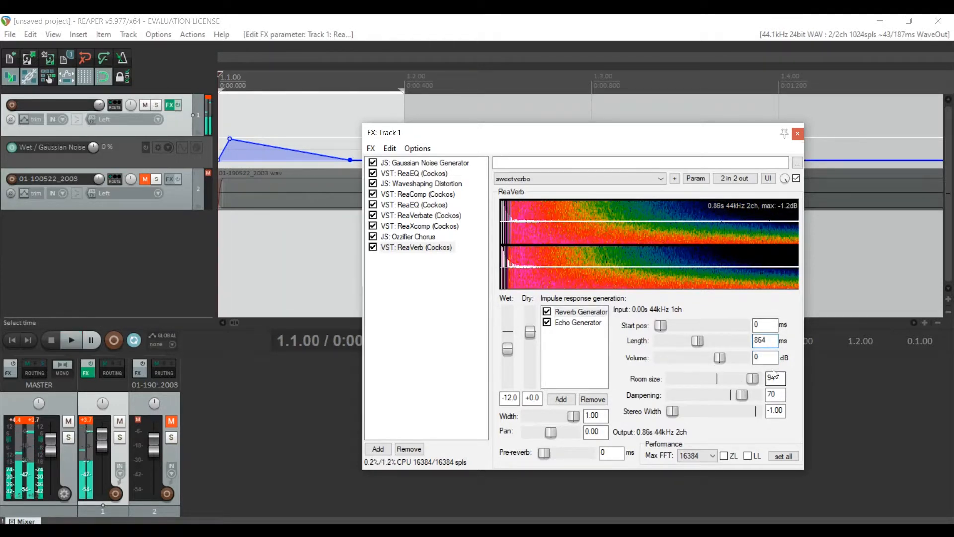
pyautogui.press('Tab')
pyautogui.write('-12')
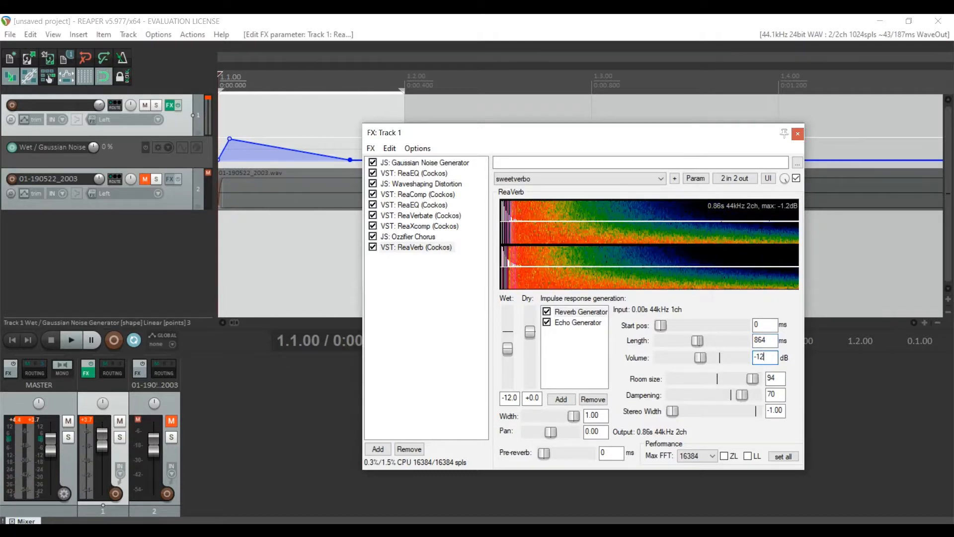
pyautogui.click(456, 353)
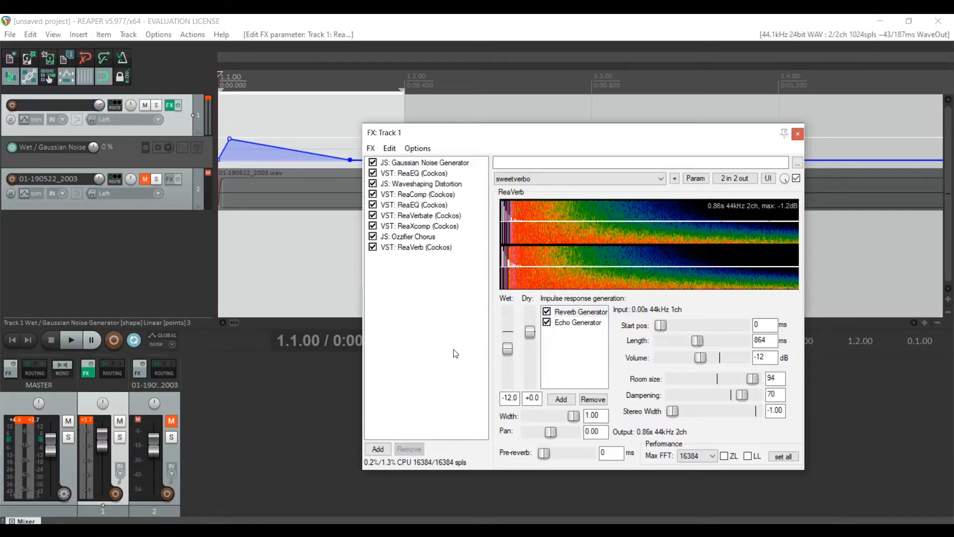
pyautogui.press('space')
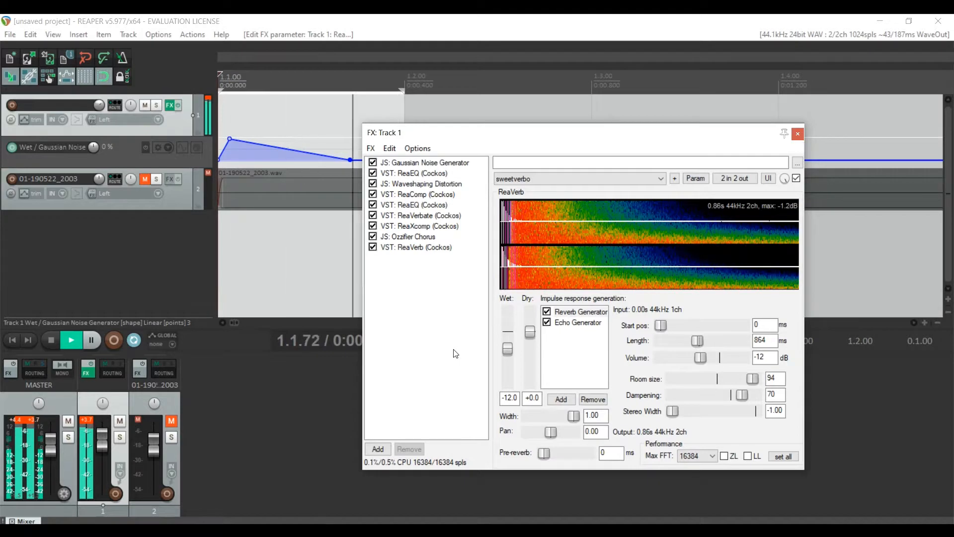
pyautogui.press('space')
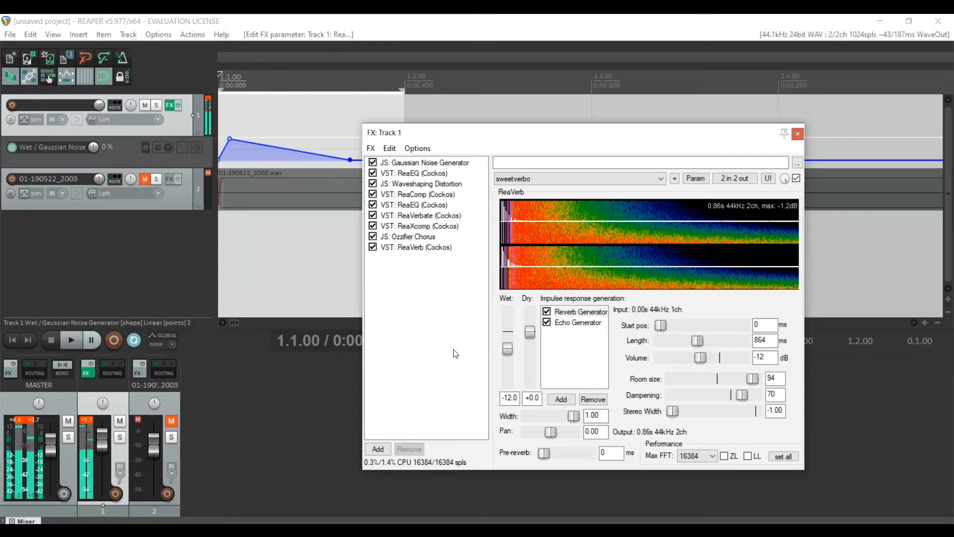
# Add another ReaEQ to the end of Track 1's effects chain.
pyautogui.click(371, 148)
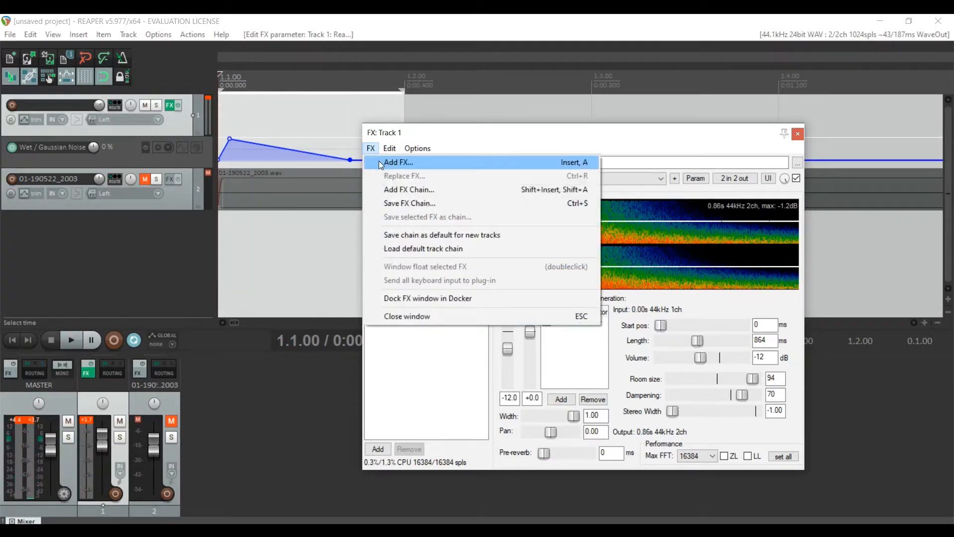
pyautogui.click(379, 160)
pyautogui.write('eq')
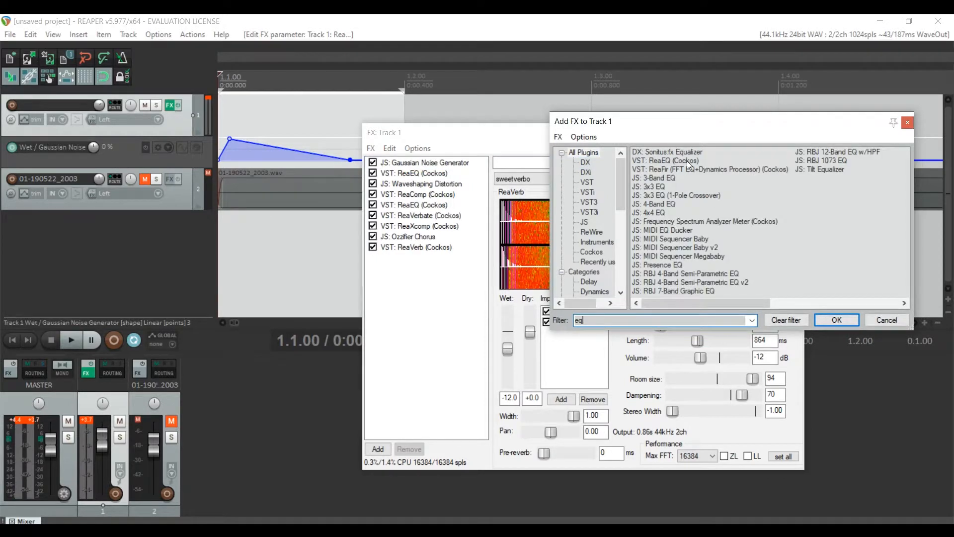
pyautogui.doubleClick(686, 160)
# Set band 1 of the new ReaEQ to High Pass at about 2903 Hz and start loop playback.
pyautogui.click(627, 305)
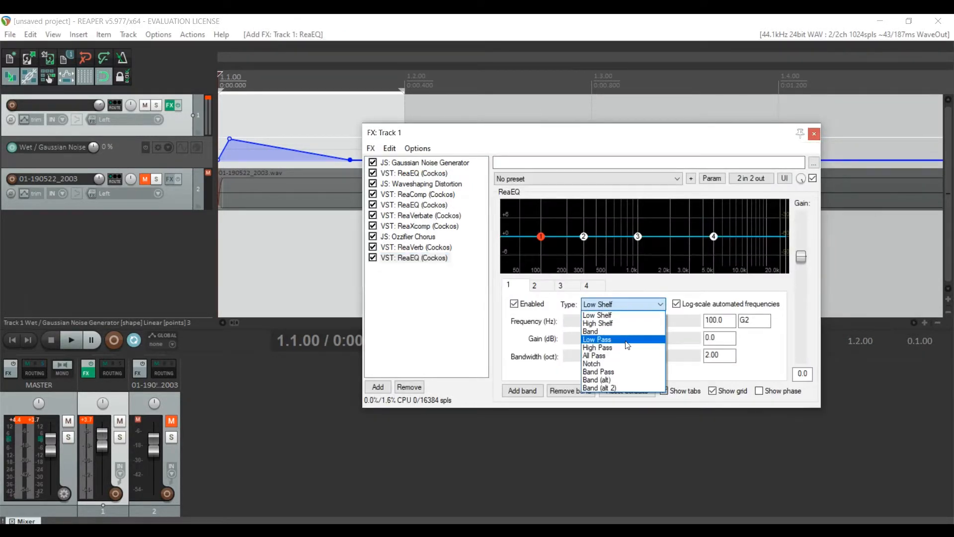
pyautogui.click(599, 336)
pyautogui.click(628, 303)
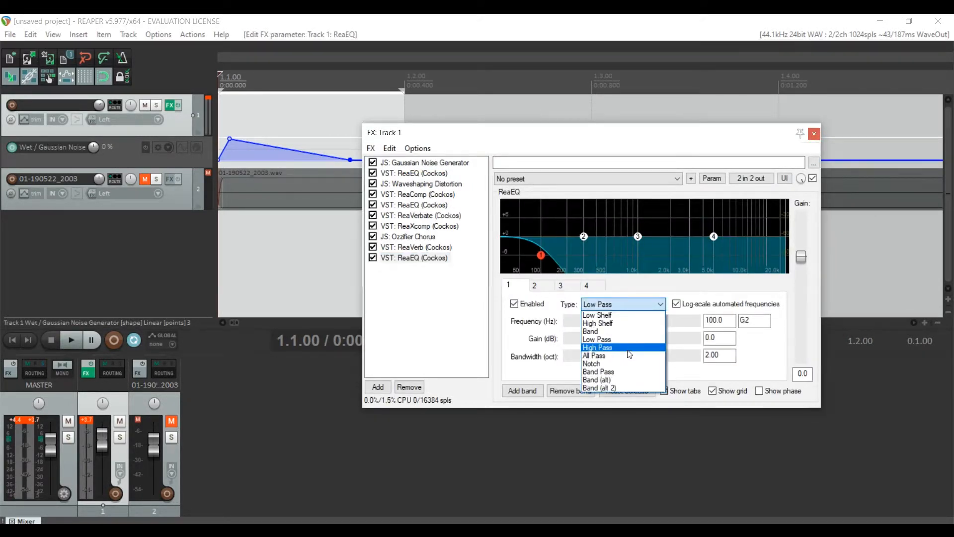
pyautogui.click(629, 348)
pyautogui.moveTo(544, 253); pyautogui.dragTo(688, 255)
pyautogui.press('space')
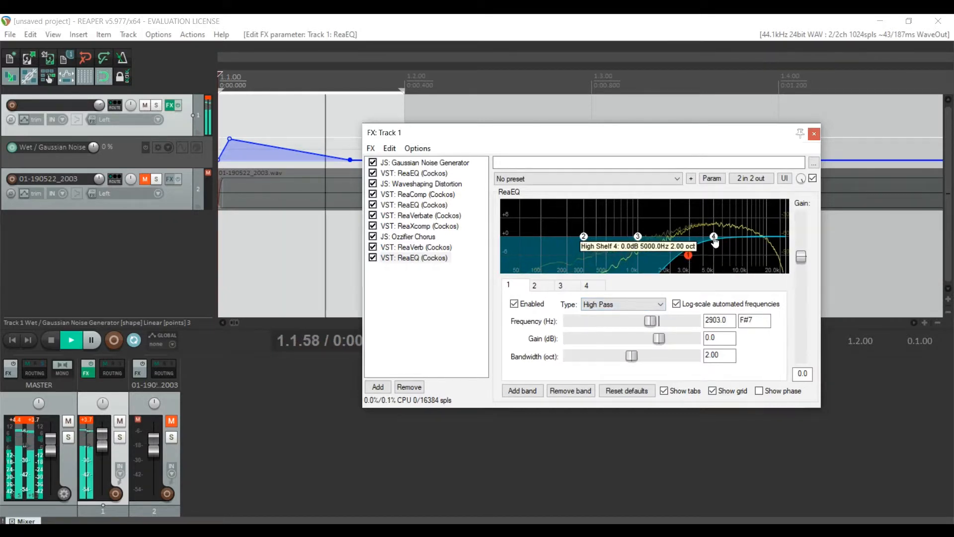
# Change band 4 to Low Pass at about 11913 Hz and raise band 1's high pass to about 3395 Hz.
pyautogui.click(714, 238)
pyautogui.click(630, 304)
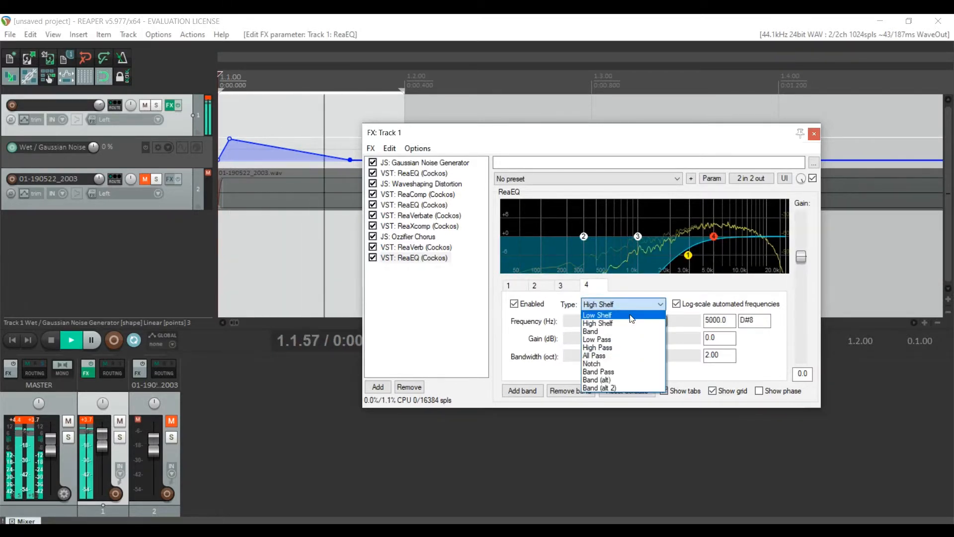
pyautogui.click(596, 339)
pyautogui.moveTo(714, 255); pyautogui.dragTo(756, 255)
pyautogui.moveTo(688, 255); pyautogui.dragTo(695, 255)
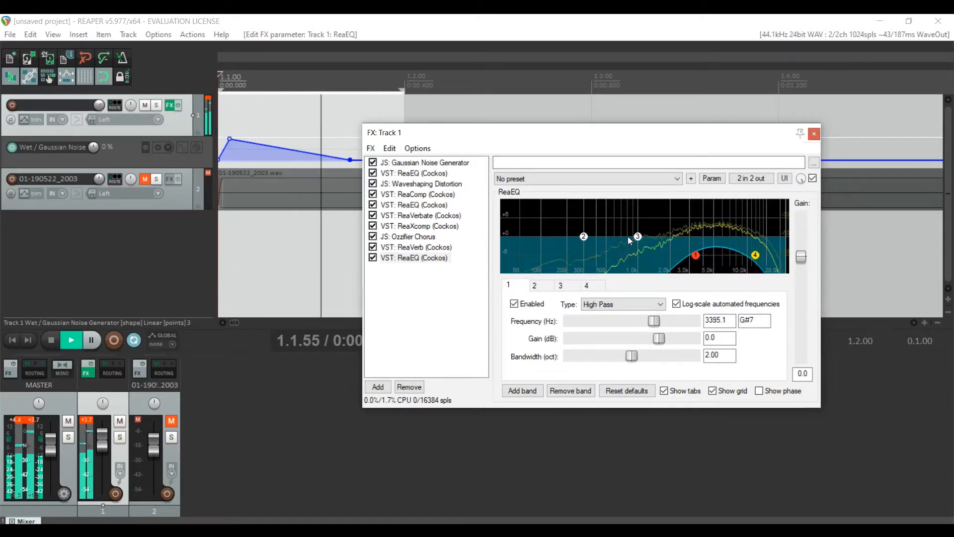
# Boost band 3 between the two filters and narrow their bandwidths: high pass 1.52 oct at about 4021 Hz, low pass about 1.78 oct.
pyautogui.moveTo(638, 237); pyautogui.dragTo(708, 258)
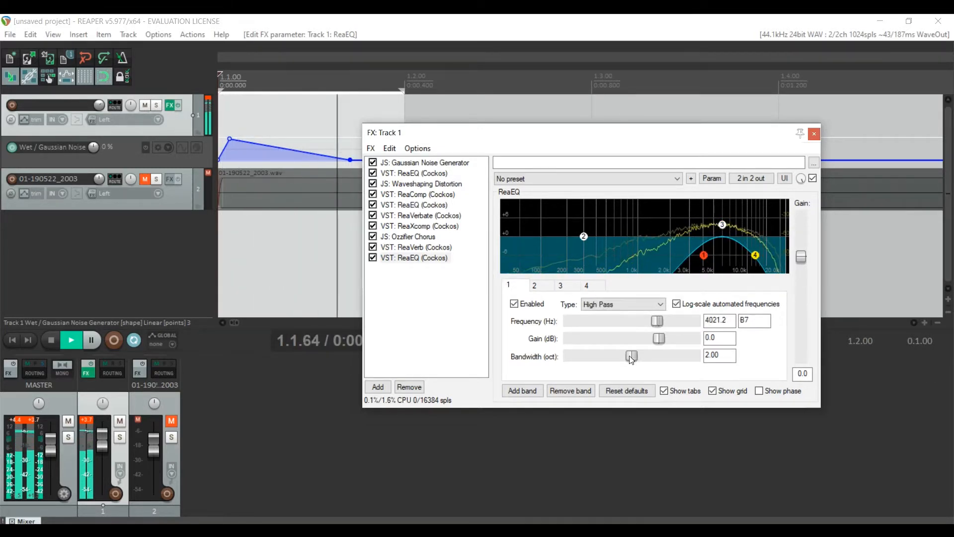
pyautogui.moveTo(632, 356); pyautogui.dragTo(617, 356)
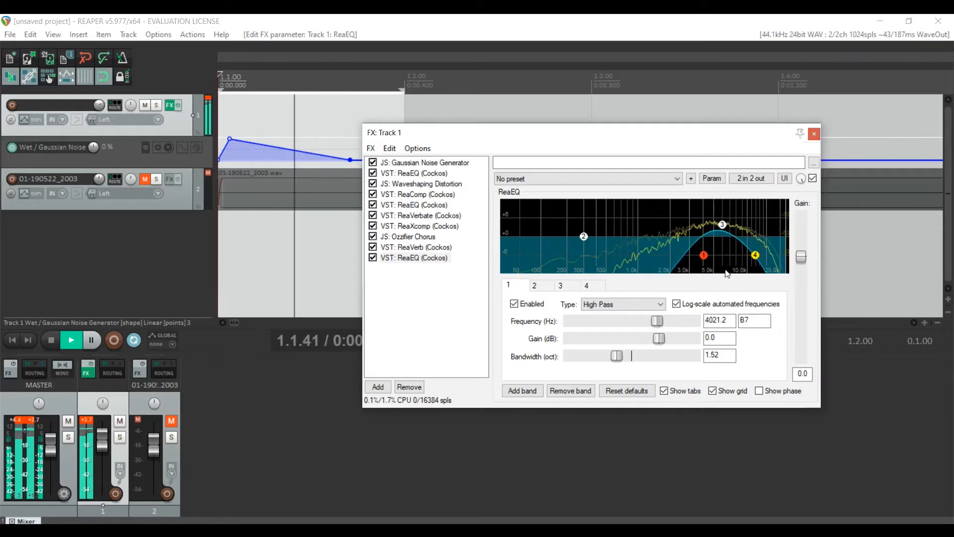
pyautogui.click(755, 255)
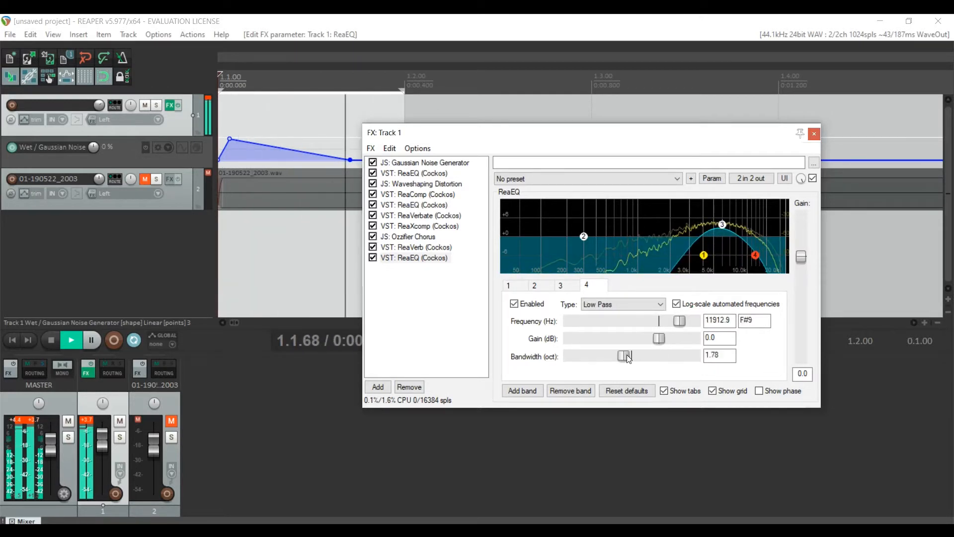
# Set band 3 to a 4.2 dB boost at about 7059 Hz, raise the high pass to about 4762 Hz, and stop playback.
pyautogui.click(723, 226)
pyautogui.moveTo(723, 229); pyautogui.dragTo(730, 228)
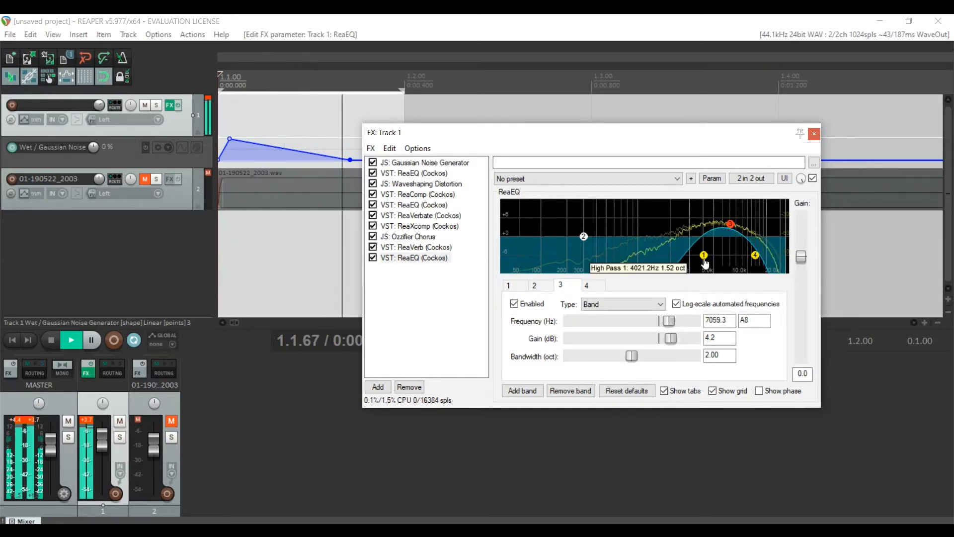
pyautogui.moveTo(705, 260); pyautogui.dragTo(712, 260)
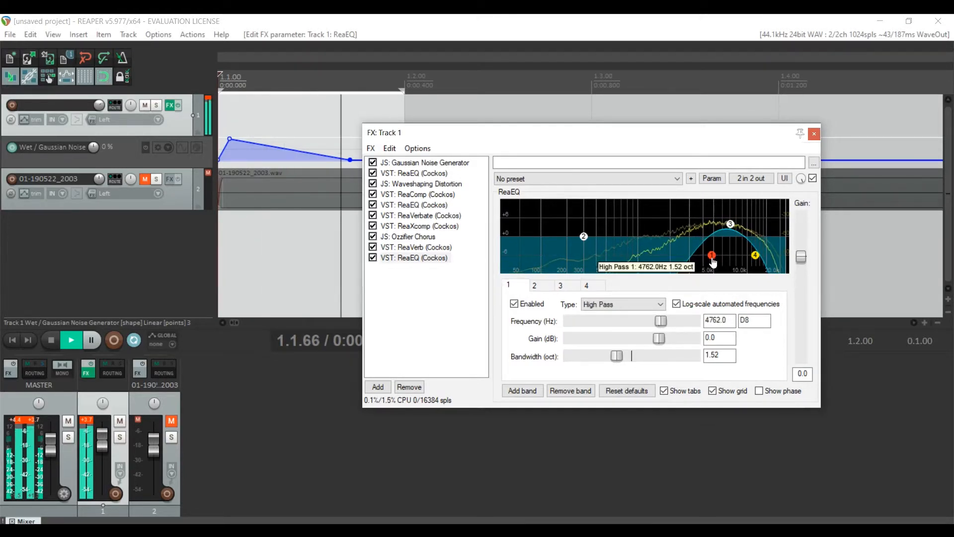
pyautogui.press('space')
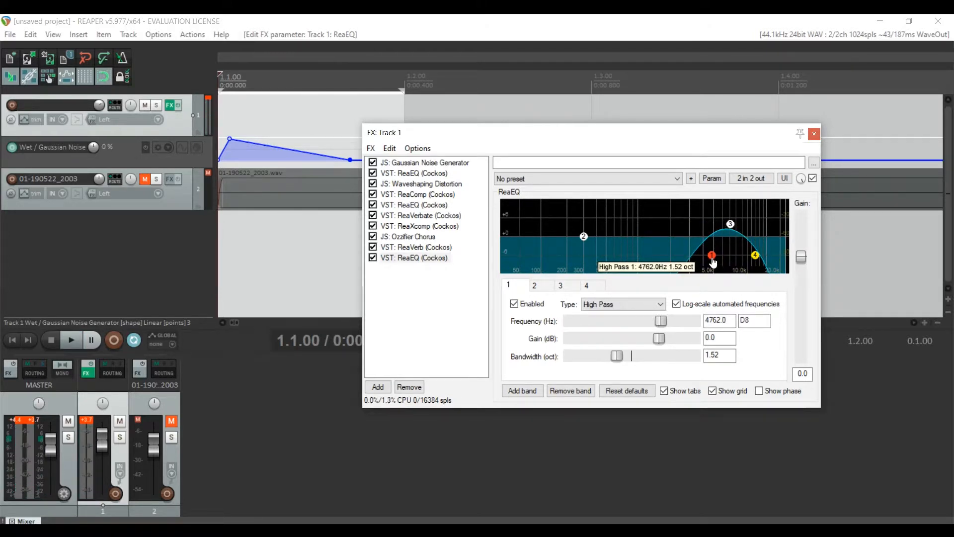
# Lower band 1's high pass to about 4580 Hz and replay the loop briefly.
pyautogui.click(731, 225)
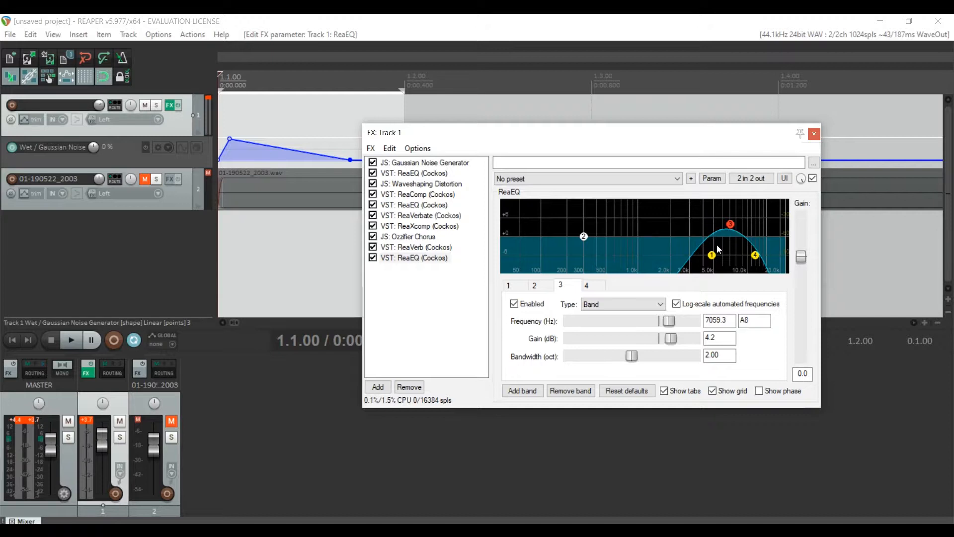
pyautogui.moveTo(712, 255); pyautogui.dragTo(711, 255)
pyautogui.press('space')
pyautogui.press('space')
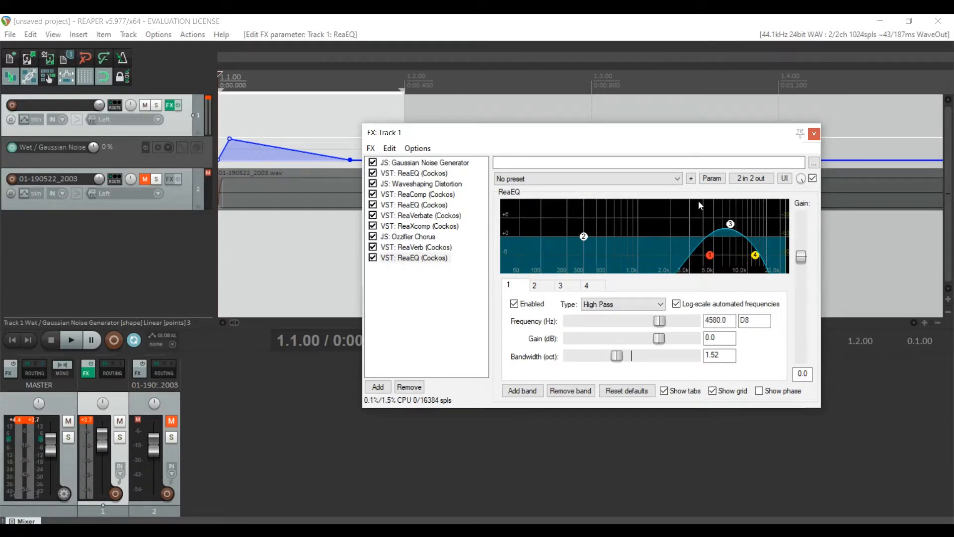
# Render the time selection as a 24-bit WAV named Open Hihat2 in the Fresh Sounds folder and replay the loop.
pyautogui.click(552, 16)
pyautogui.hotkey('ctrl', 'alt', 'r')
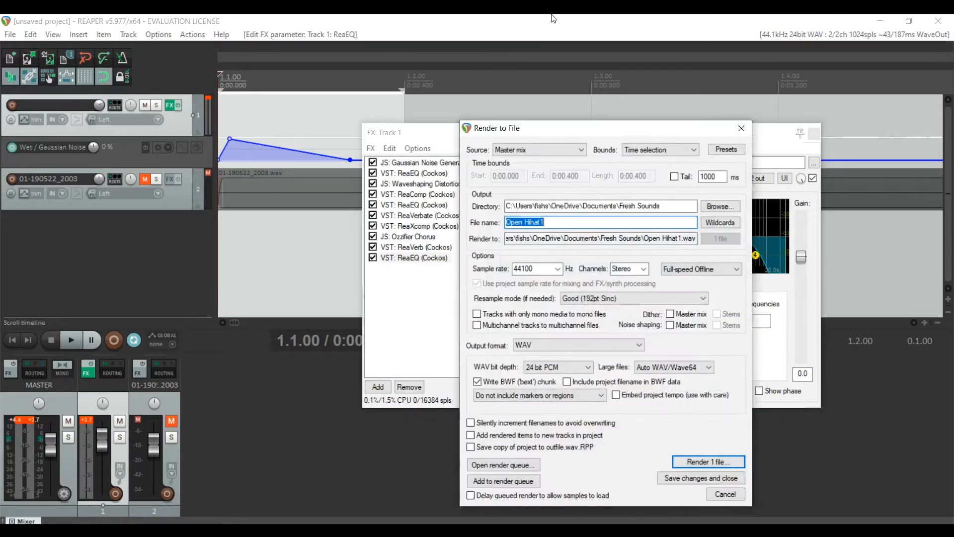
pyautogui.press('Right')
pyautogui.press('BackSpace')
pyautogui.write('2')
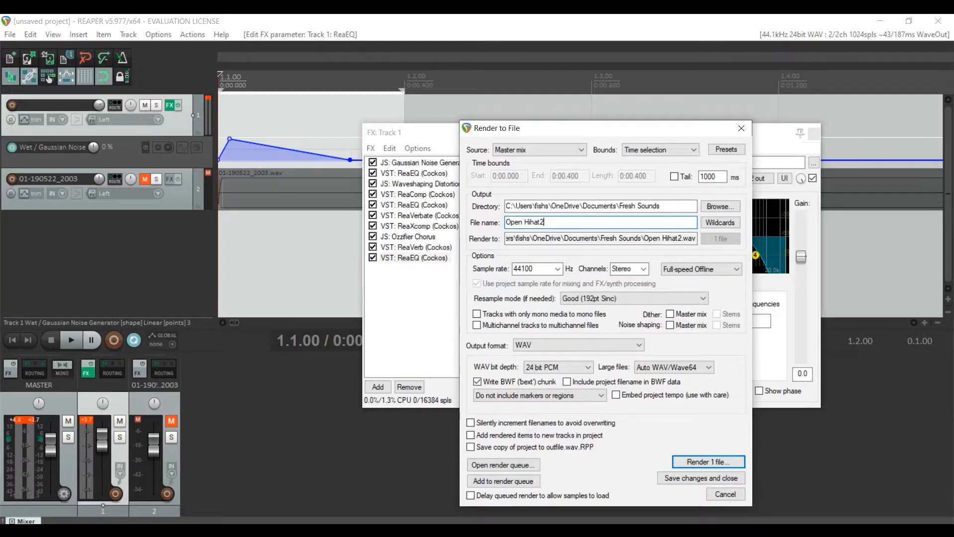
pyautogui.press('Return')
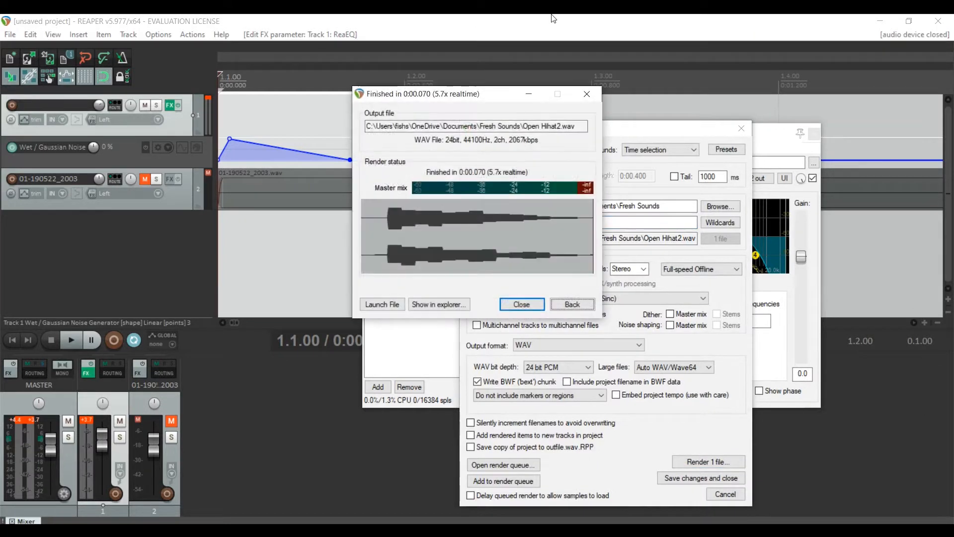
pyautogui.click(517, 304)
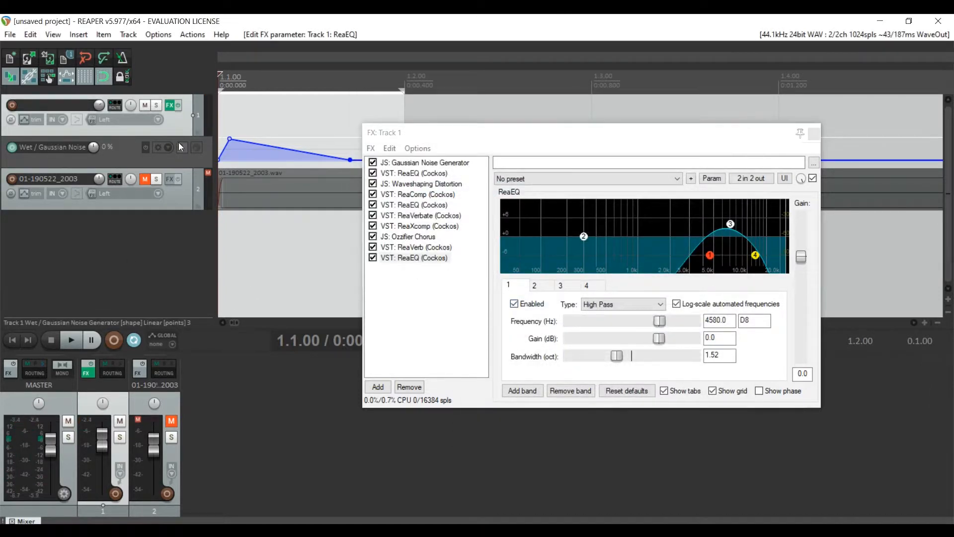
pyautogui.press('space')
# Find and add the JS Tone Generator at the end of Track 1's effects chain.
pyautogui.click(453, 137)
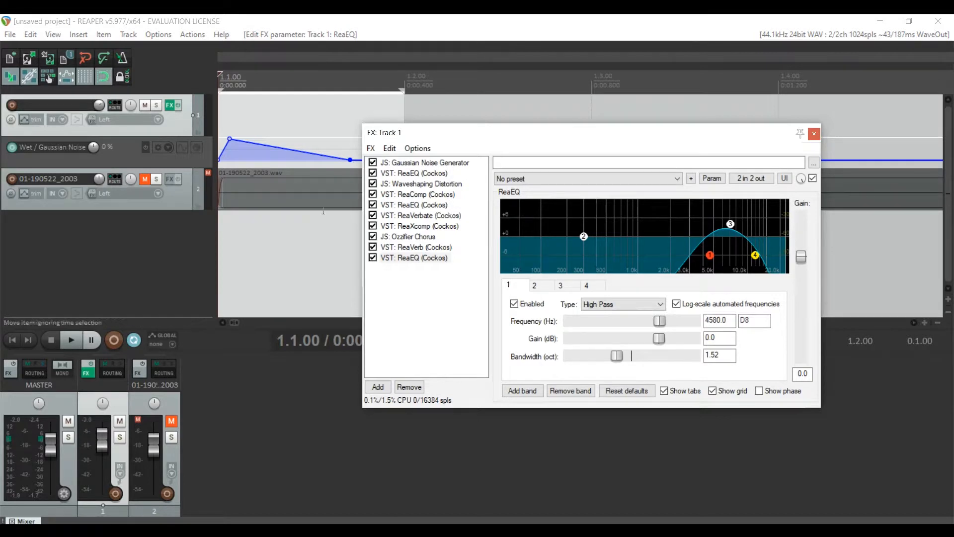
pyautogui.click(370, 148)
pyautogui.click(398, 162)
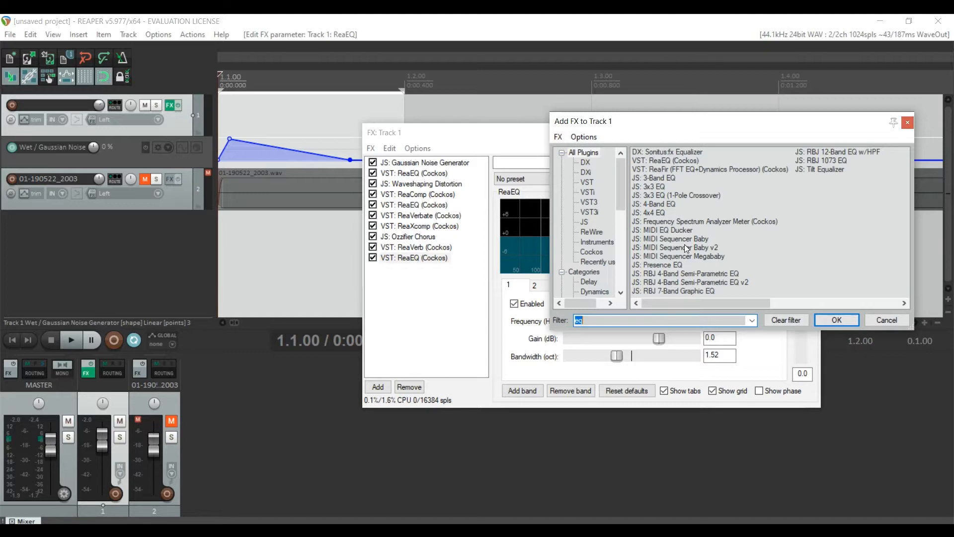
pyautogui.write('tone')
pyautogui.doubleClick(660, 169)
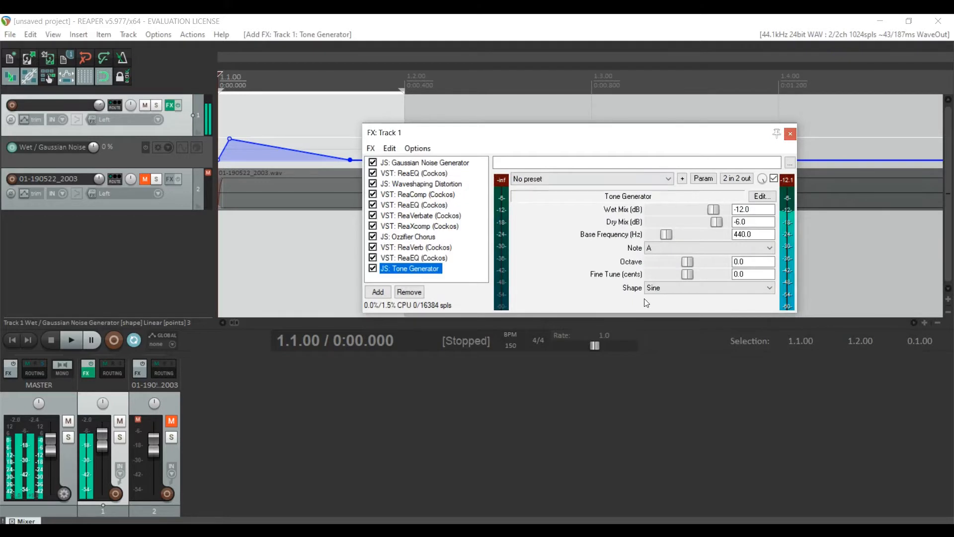
# Set the Tone Generator's shape to Saw and bypass the effect.
pyautogui.click(656, 289)
pyautogui.click(667, 312)
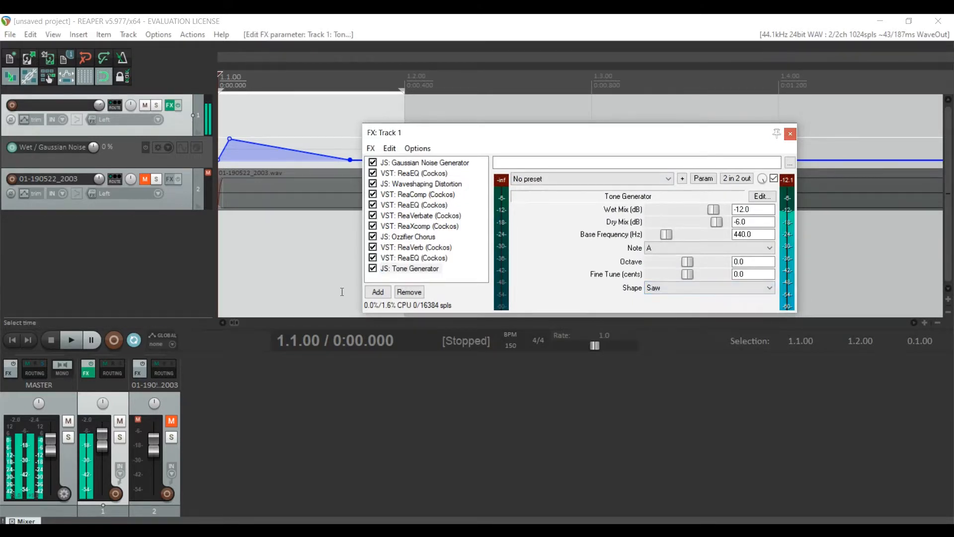
pyautogui.click(373, 269)
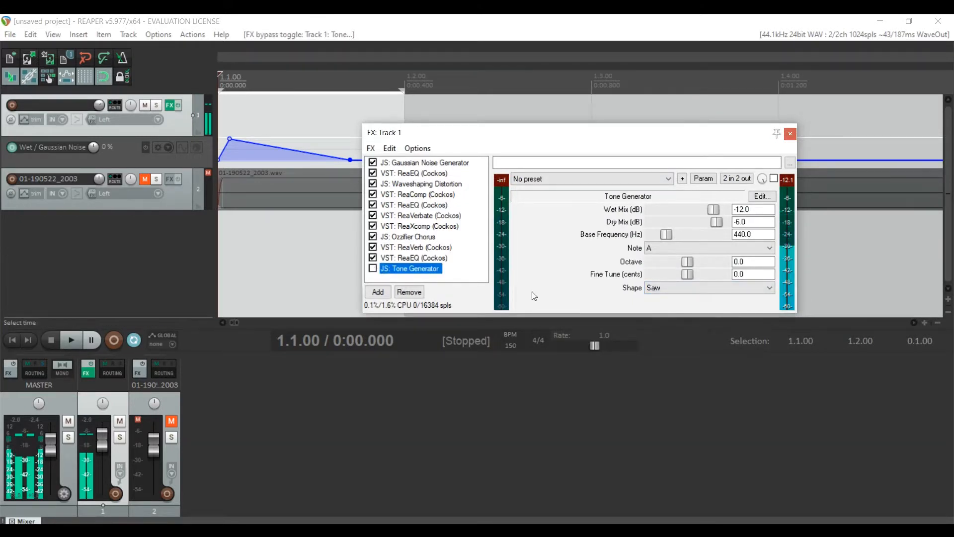
# Review the Tone Generator's note choices and set its base frequency to 5000 Hz after trying 2000 Hz.
pyautogui.click(657, 247)
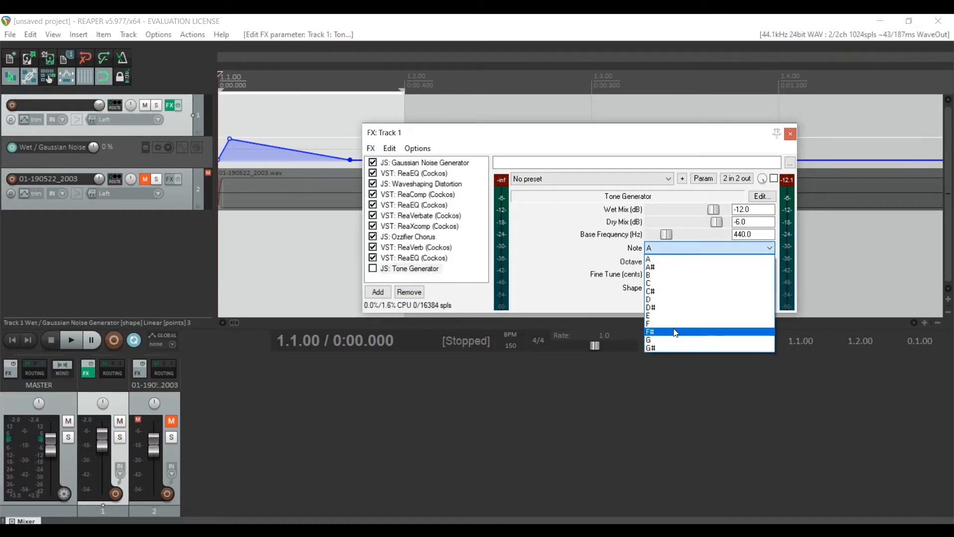
pyautogui.click(672, 249)
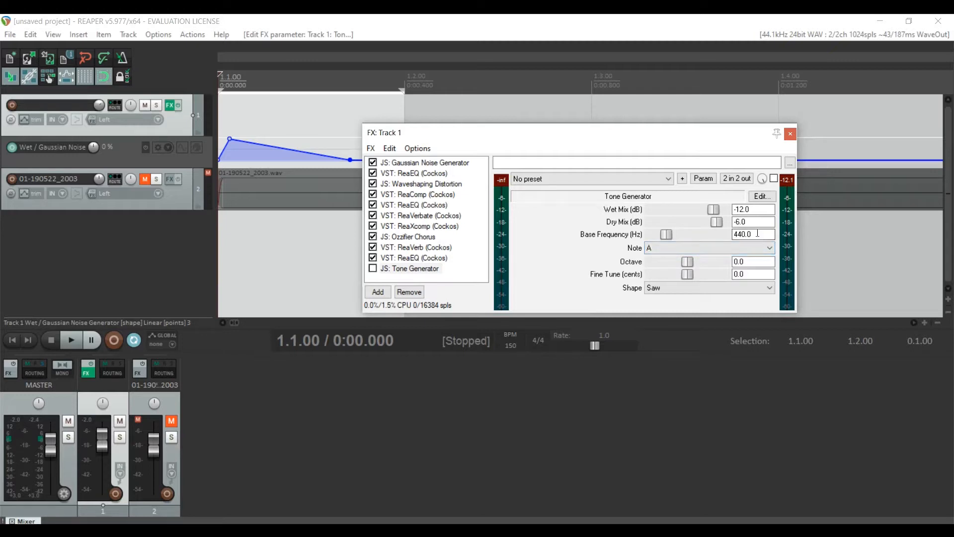
pyautogui.moveTo(766, 234); pyautogui.dragTo(716, 227)
pyautogui.write('2000')
pyautogui.press('Return')
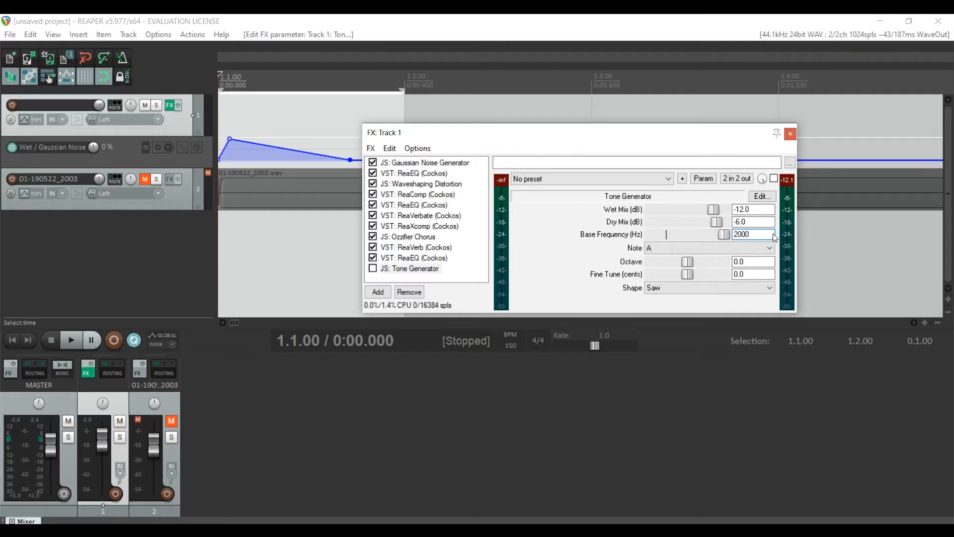
pyautogui.click(739, 235)
pyautogui.press('BackSpace')
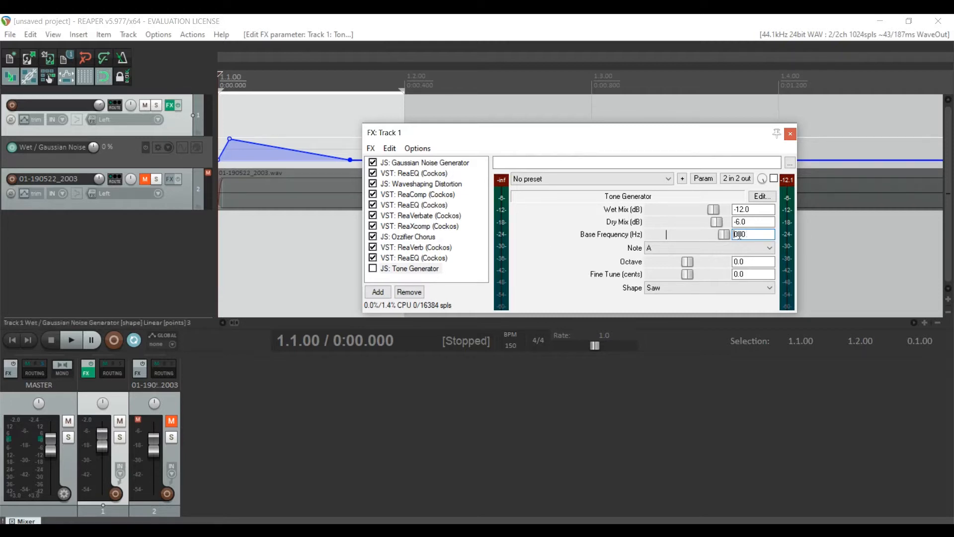
pyautogui.write('5')
pyautogui.press('Tab')
# Open the Tone Generator's source code in the JS editor and Notepad, examine its slider definitions, and return to Track 1's effects window.
pyautogui.click(762, 196)
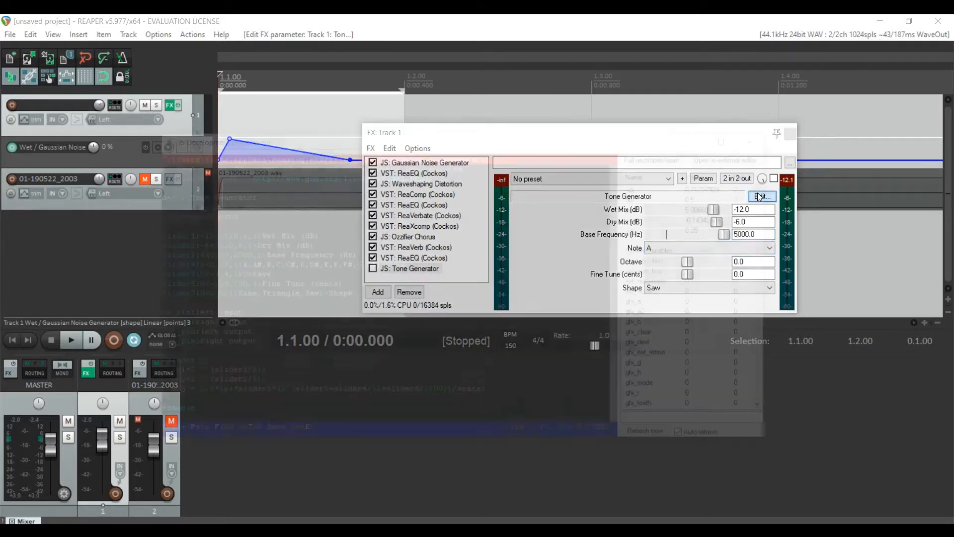
pyautogui.click(711, 156)
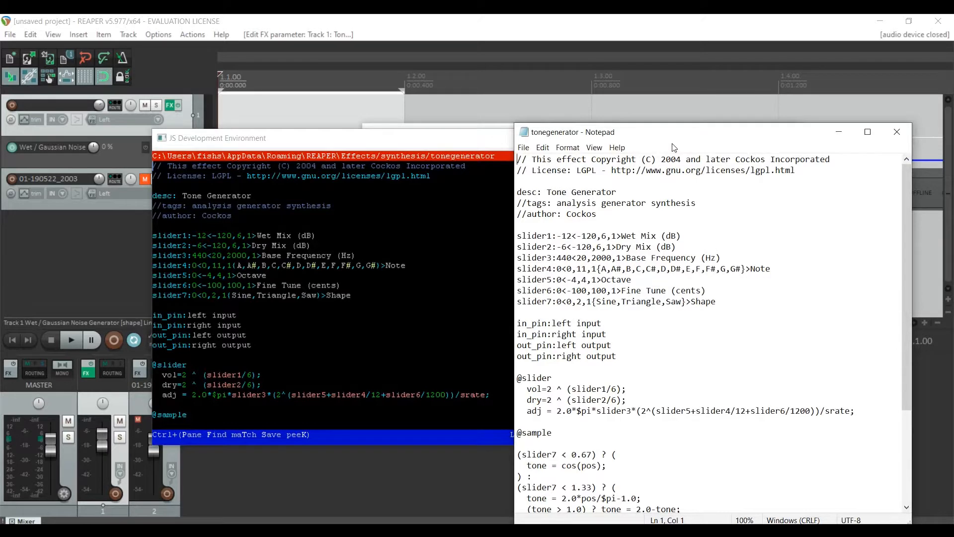
pyautogui.moveTo(668, 136); pyautogui.dragTo(294, 105)
pyautogui.click(572, 137)
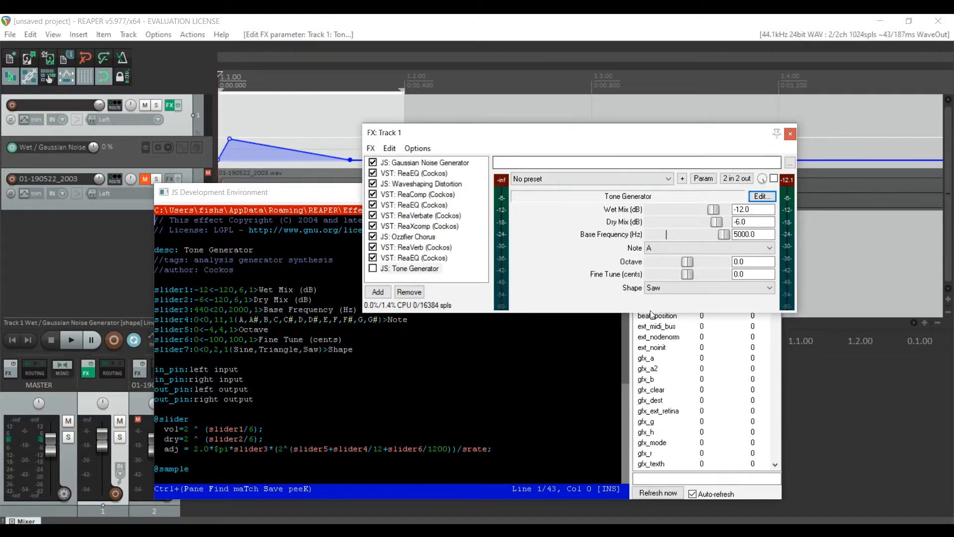
pyautogui.click(277, 195)
pyautogui.click(741, 210)
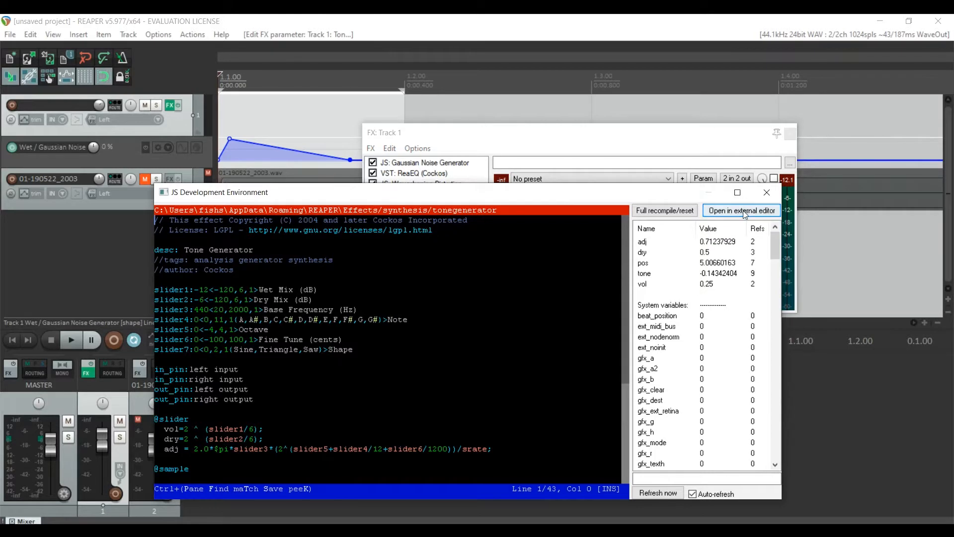
pyautogui.moveTo(611, 136); pyautogui.dragTo(342, 99)
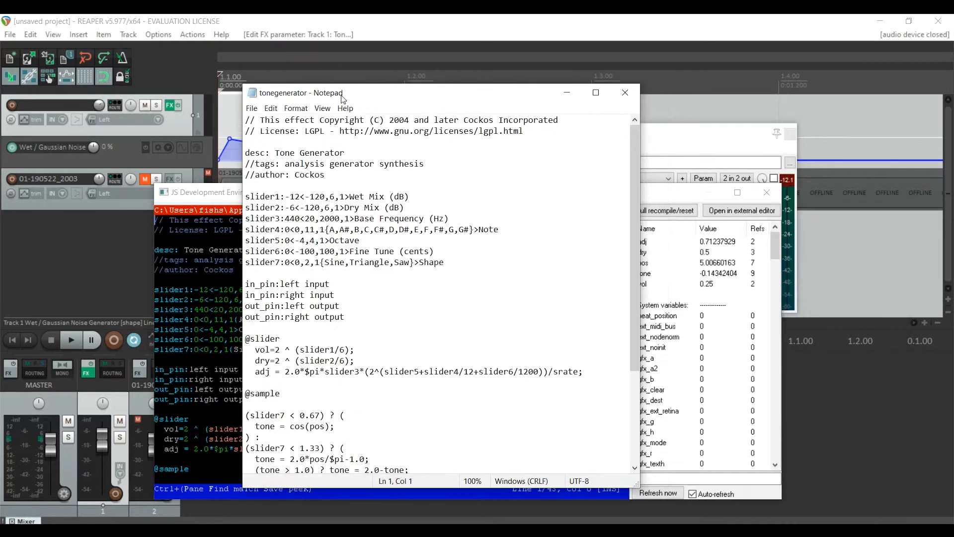
pyautogui.moveTo(635, 251); pyautogui.dragTo(637, 278)
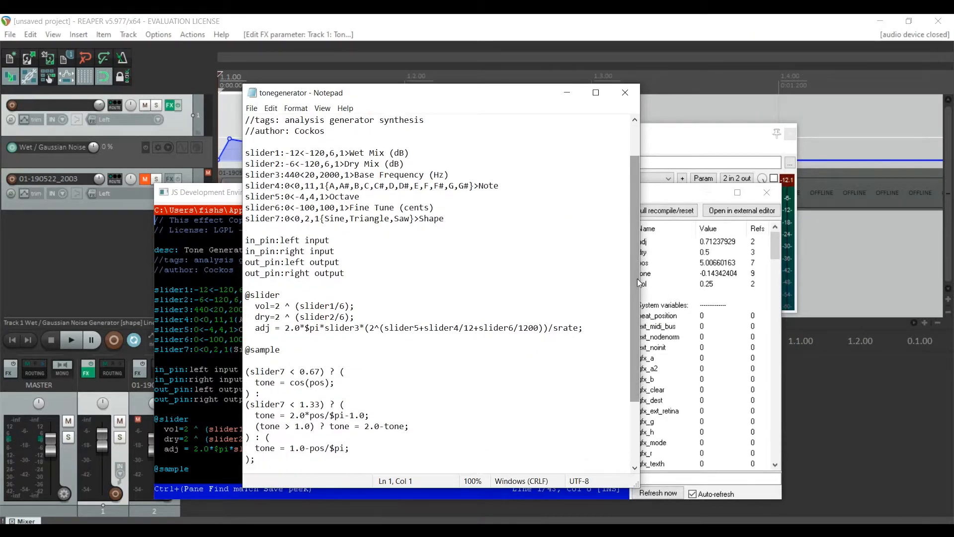
pyautogui.click(747, 143)
pyautogui.moveTo(747, 143); pyautogui.dragTo(747, 140)
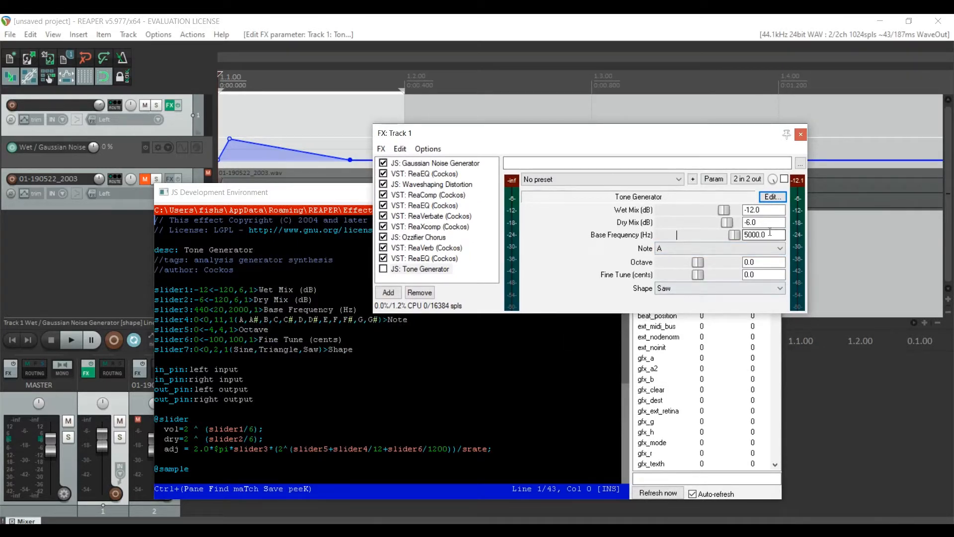
# Toggle the Tone Generator's bypass to audition it, and bring its source code back up in Notepad.
pyautogui.click(396, 269)
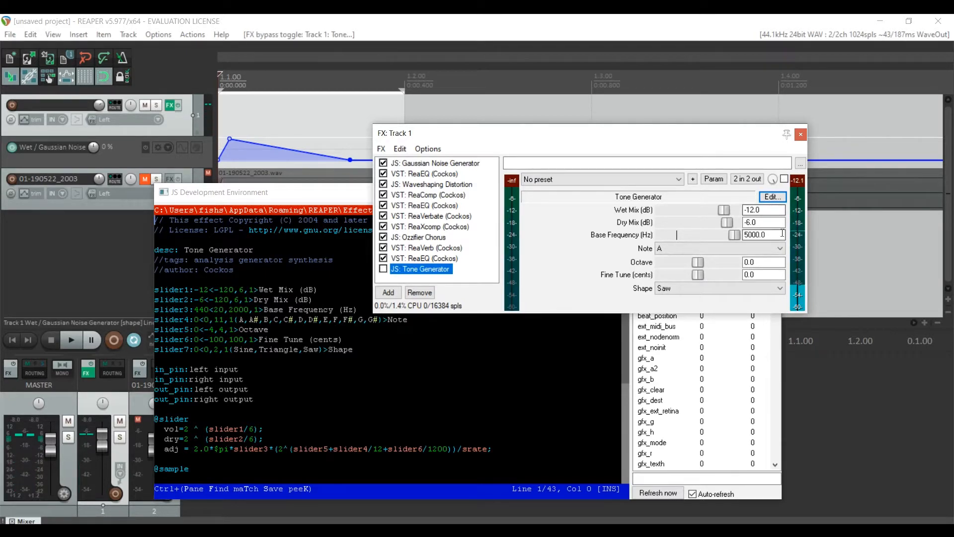
pyautogui.click(763, 235)
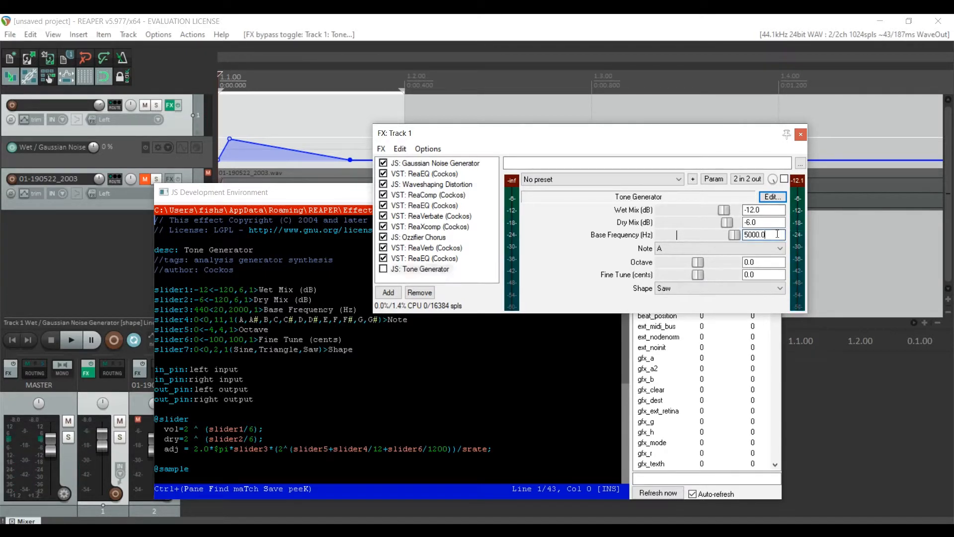
pyautogui.click(347, 197)
pyautogui.click(724, 210)
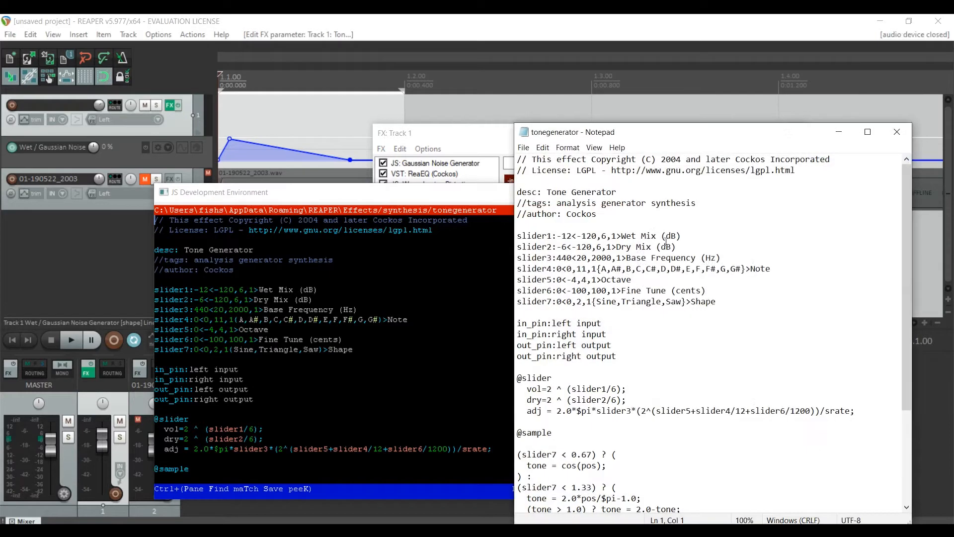
pyautogui.moveTo(648, 127); pyautogui.dragTo(451, 98)
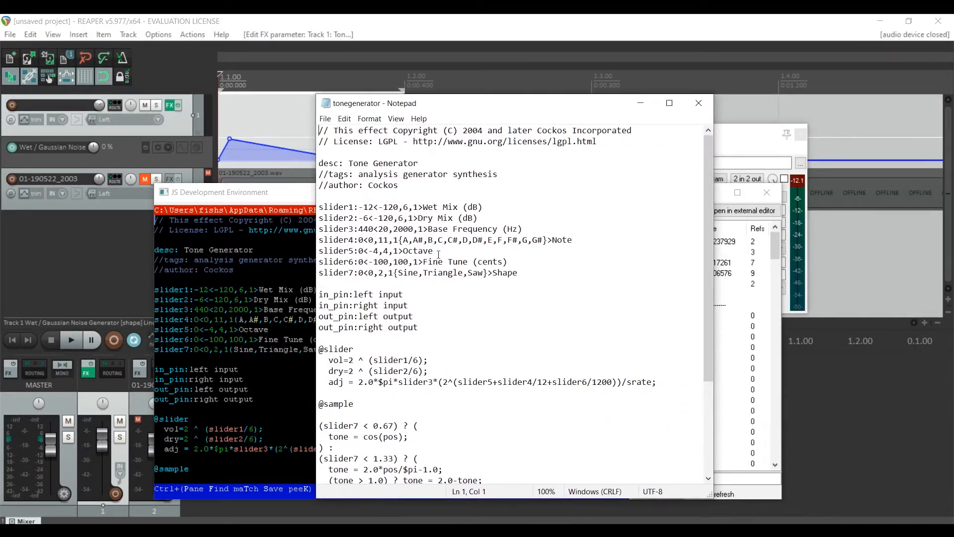
# Raise the Base Frequency slider's maximum to 10000 in the Tone Generator's source code, save the file and close Notepad.
pyautogui.click(415, 228)
pyautogui.press('Left')
pyautogui.press('BackSpace')
pyautogui.write('10')
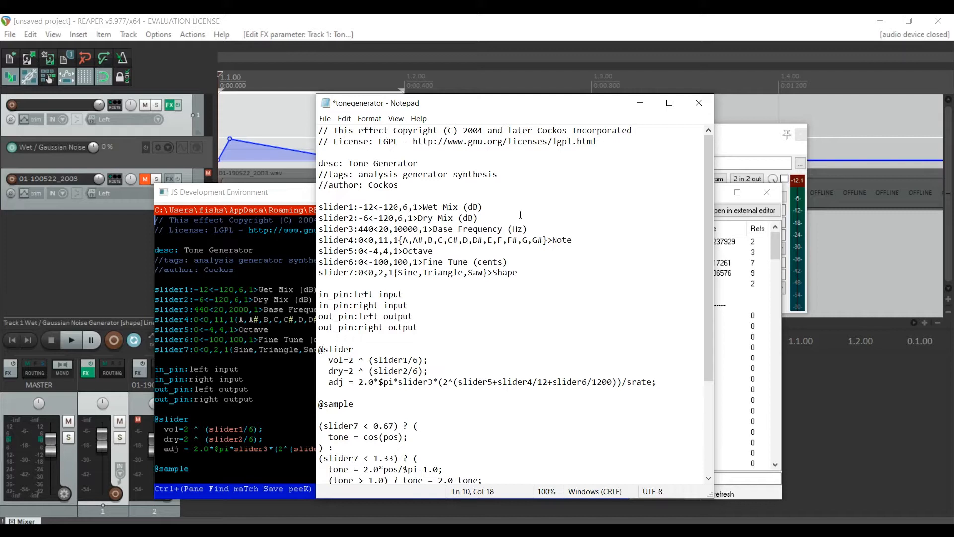
pyautogui.click(430, 231)
pyautogui.hotkey('ctrl', 's')
pyautogui.click(698, 104)
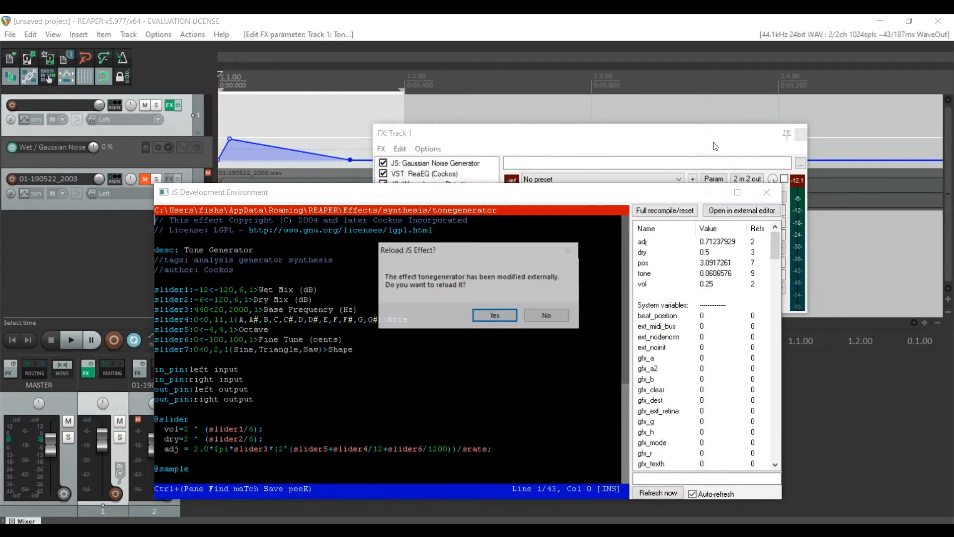
# Reload the modified Tone Generator effect and replace the bypassed instance in Track 1's chain with a fresh one.
pyautogui.click(494, 316)
pyautogui.click(619, 172)
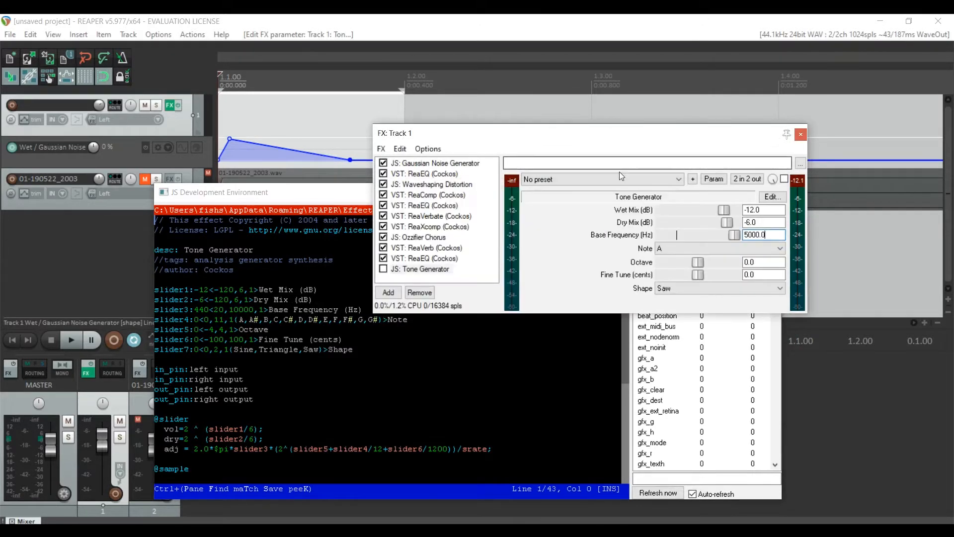
pyautogui.doubleClick(440, 269)
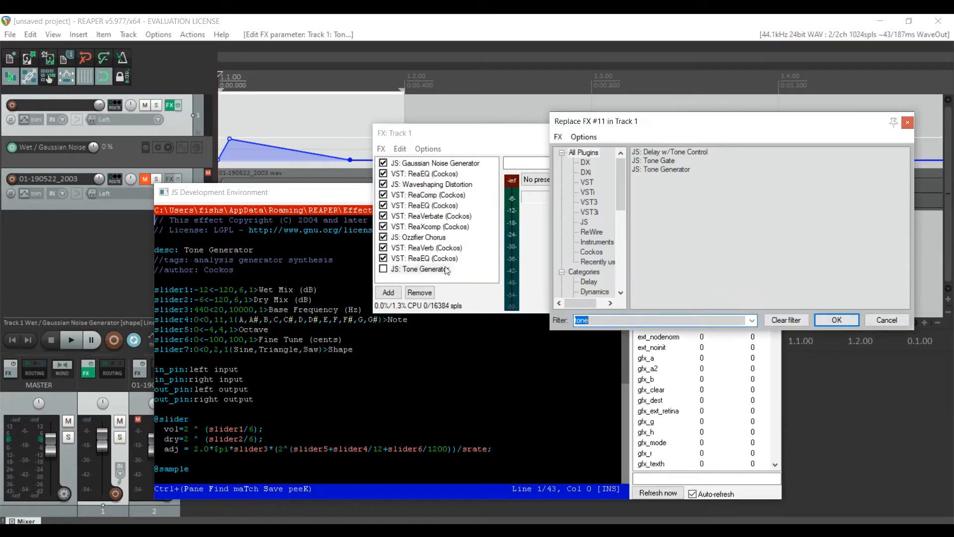
pyautogui.doubleClick(674, 169)
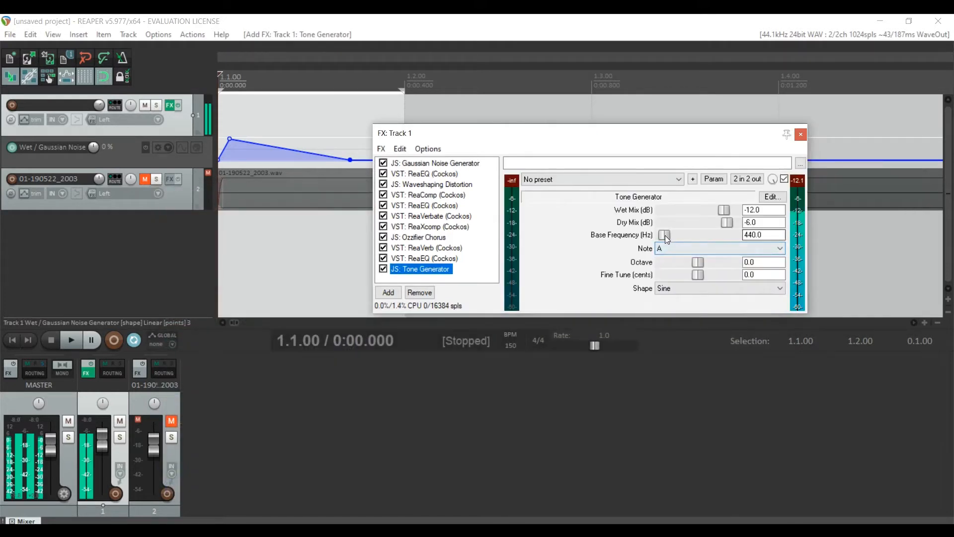
# Set the new Tone Generator to a Saw shape, 10000 Hz base frequency and 0 dB wet mix, muting the system audio.
pyautogui.click(698, 290)
pyautogui.click(696, 314)
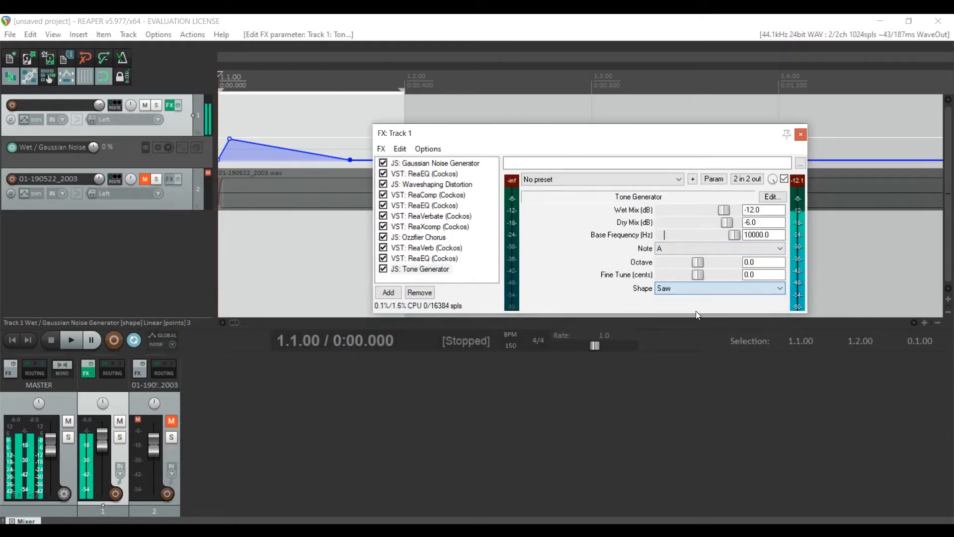
pyautogui.press('XF86AudioMute')
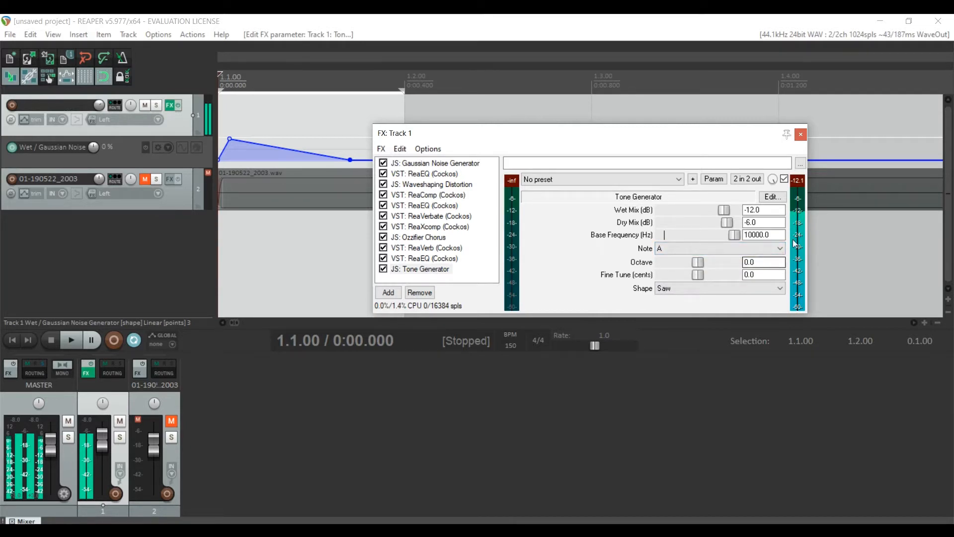
pyautogui.click(763, 209)
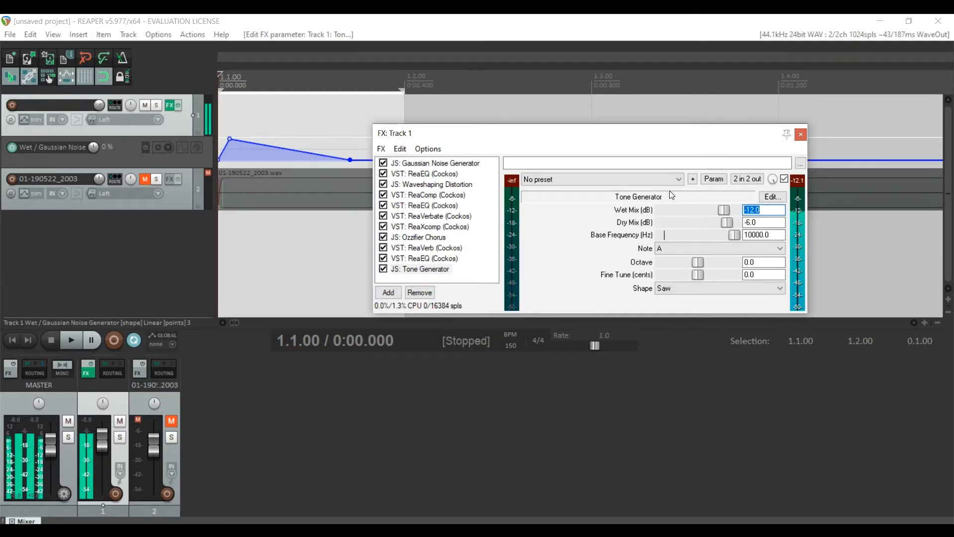
pyautogui.write('0')
# Show and arm the Tone Generator's Wet envelope on Track 1, and close the envelope and effects windows.
pyautogui.click(24, 119)
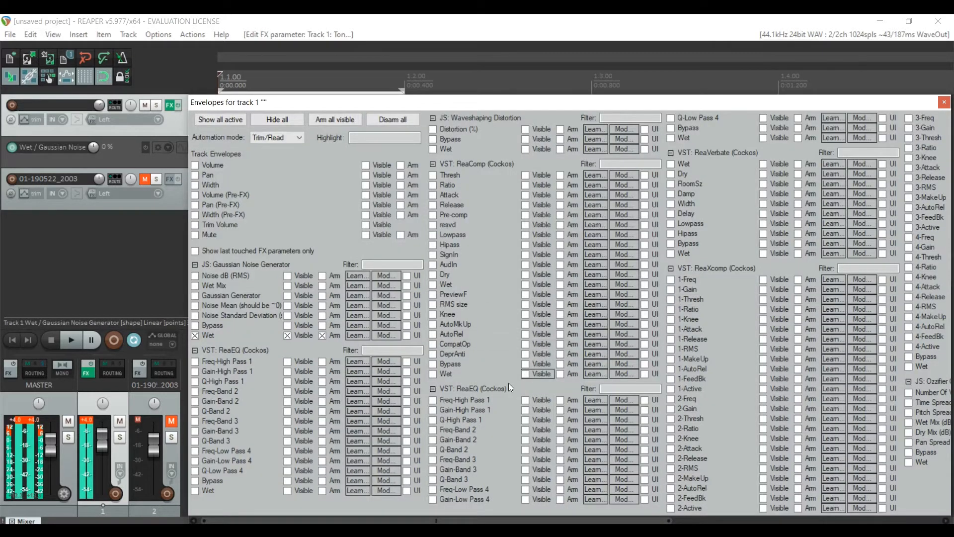
pyautogui.moveTo(586, 521); pyautogui.dragTo(907, 515)
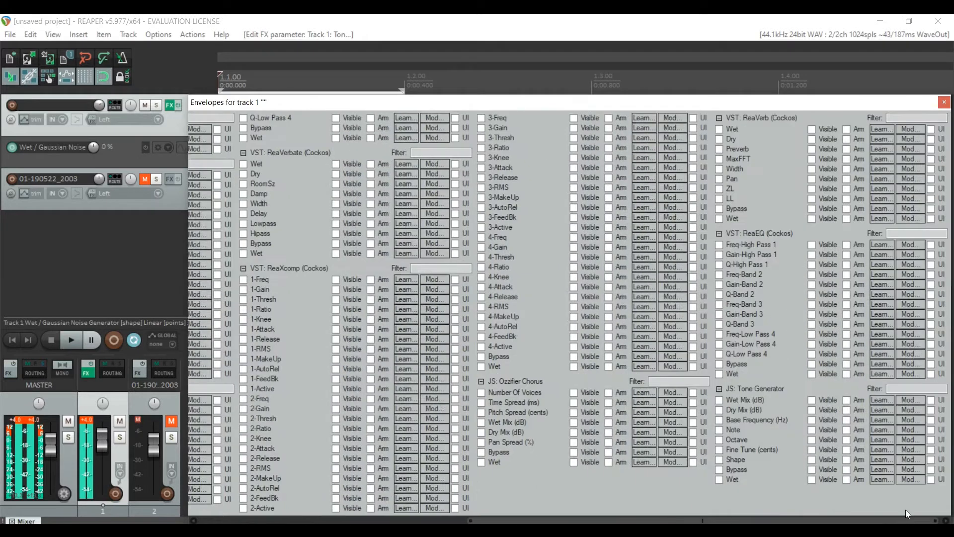
pyautogui.click(738, 479)
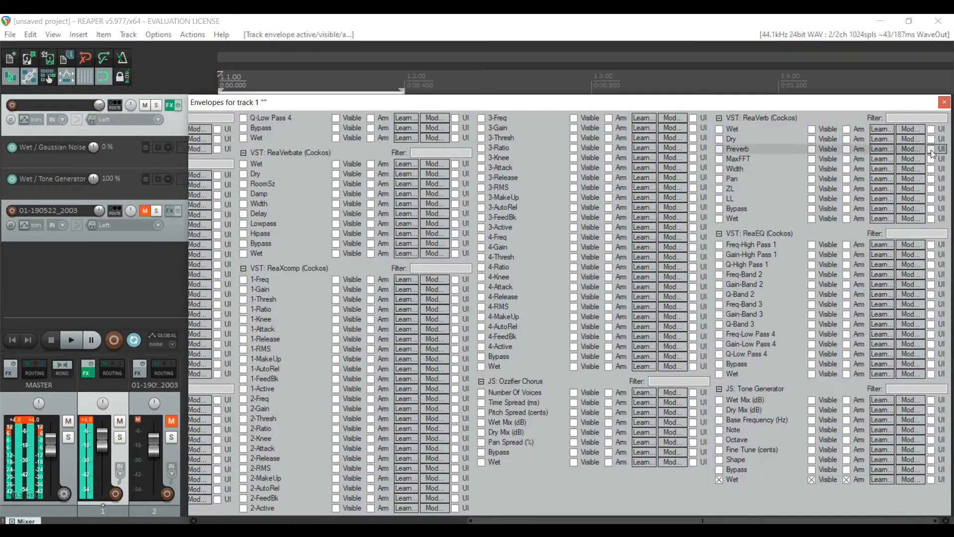
pyautogui.click(942, 102)
pyautogui.click(795, 132)
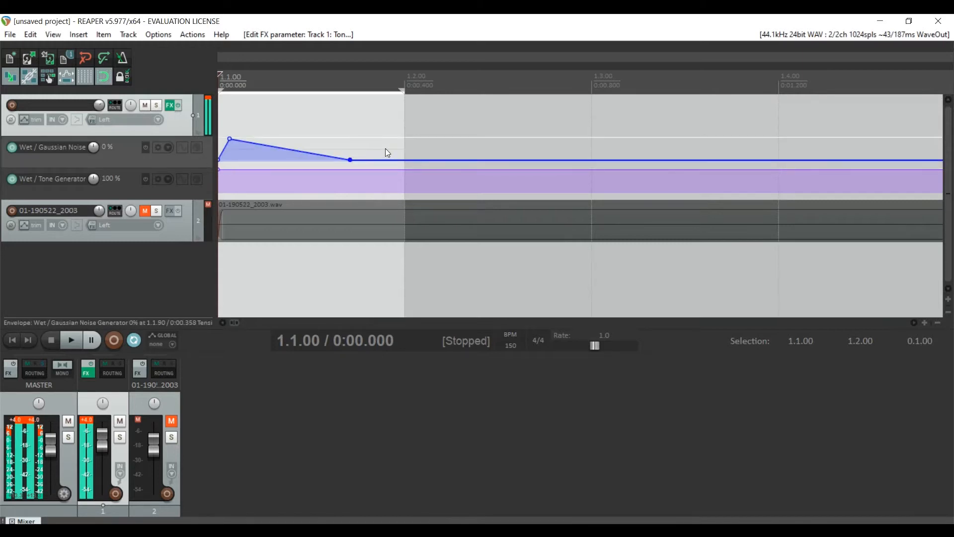
# Copy the Gaussian Noise wet envelope's points into the Tone Generator's wet envelope at the project start.
pyautogui.moveTo(389, 145); pyautogui.dragTo(129, 213)
pyautogui.moveTo(403, 154); pyautogui.dragTo(220, 115)
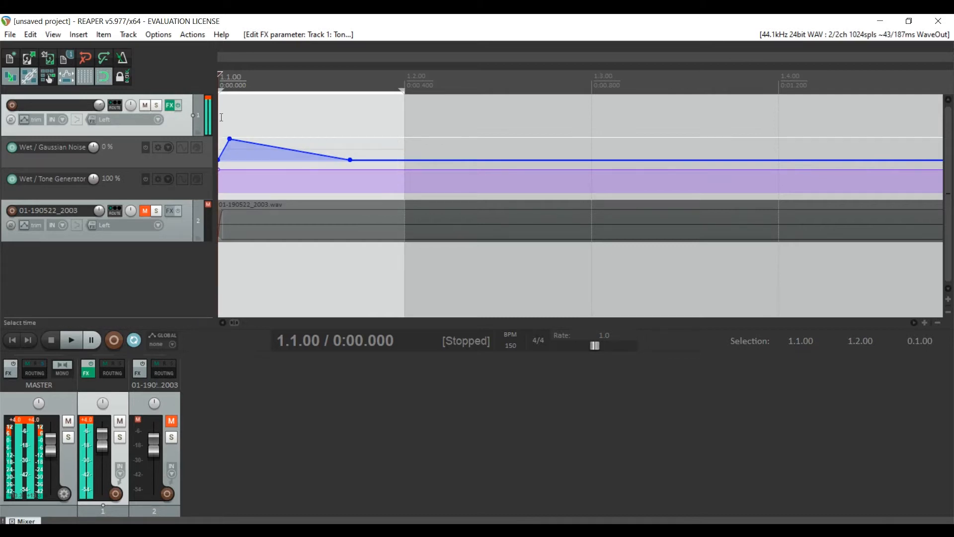
pyautogui.click(208, 185)
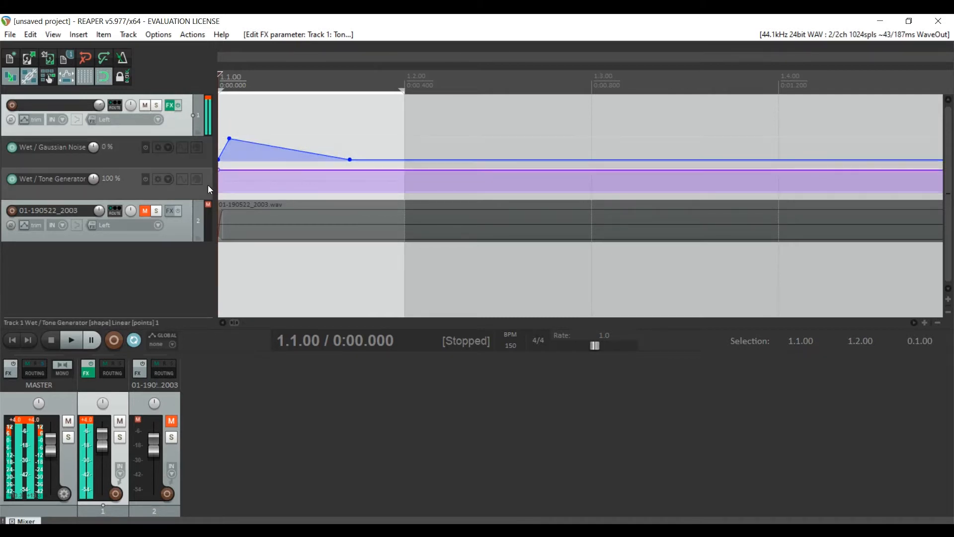
pyautogui.hotkey('ctrl', 'v')
pyautogui.click(226, 79)
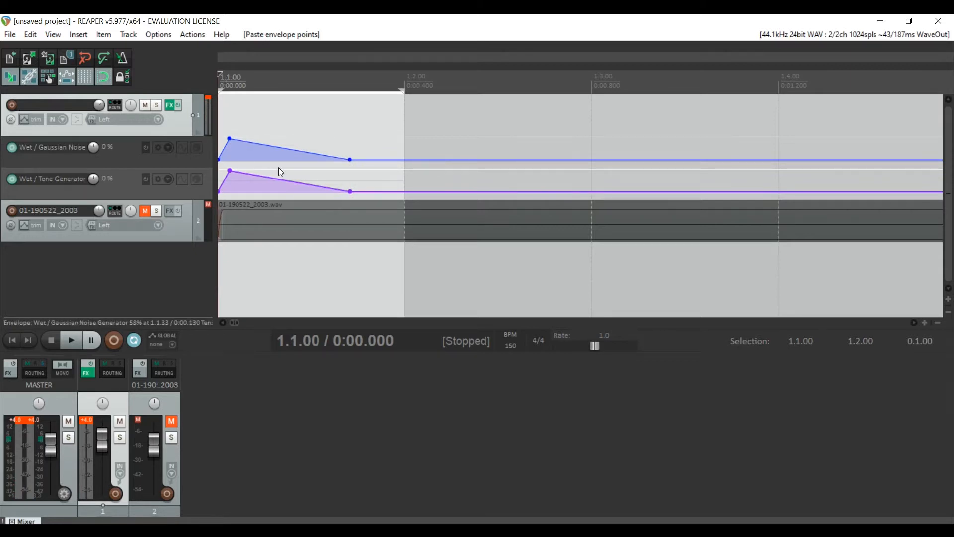
# Reopen Track 1's effects, review the Tone Generator's mix settings and audition the layered hi-hat at a reduced system volume.
pyautogui.click(166, 107)
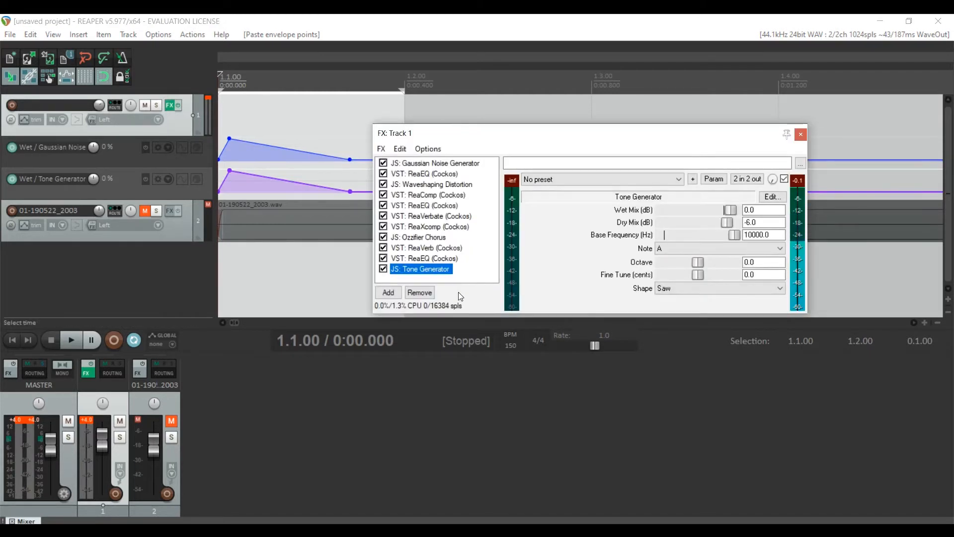
pyautogui.click(753, 222)
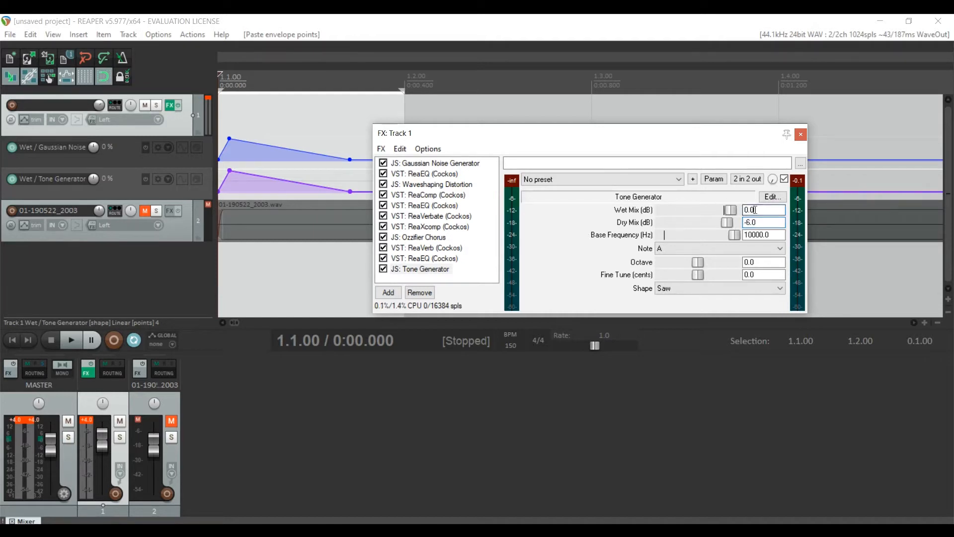
pyautogui.press('Return')
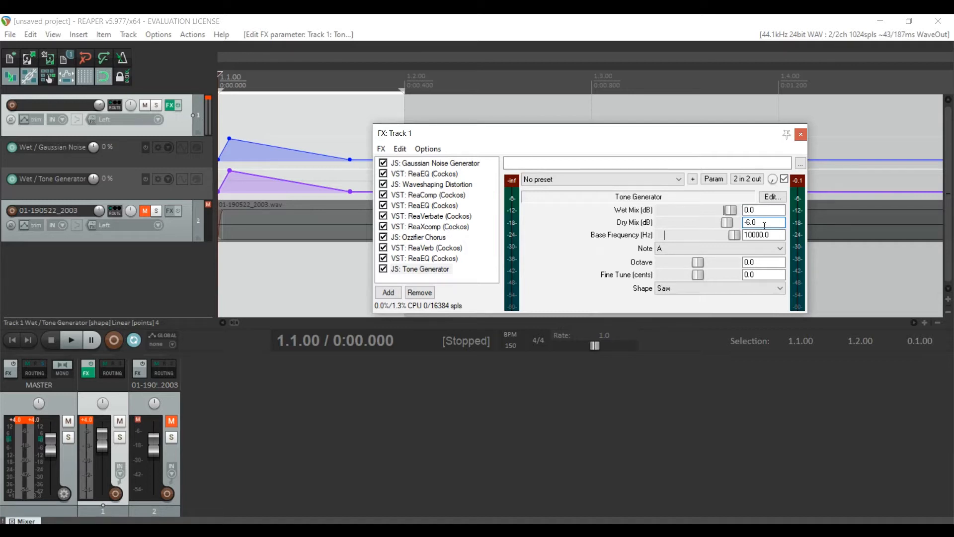
pyautogui.press('space')
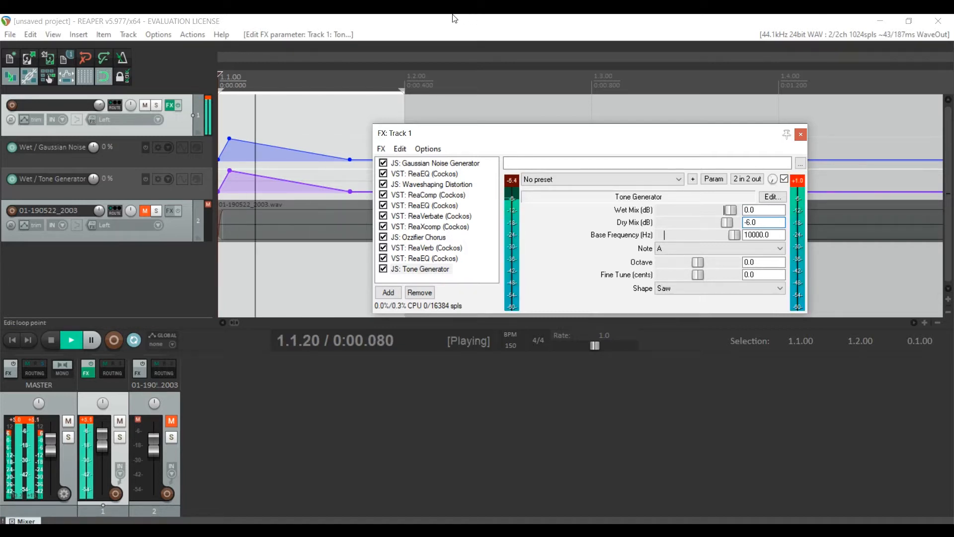
pyautogui.press('XF86AudioLowerVolume')
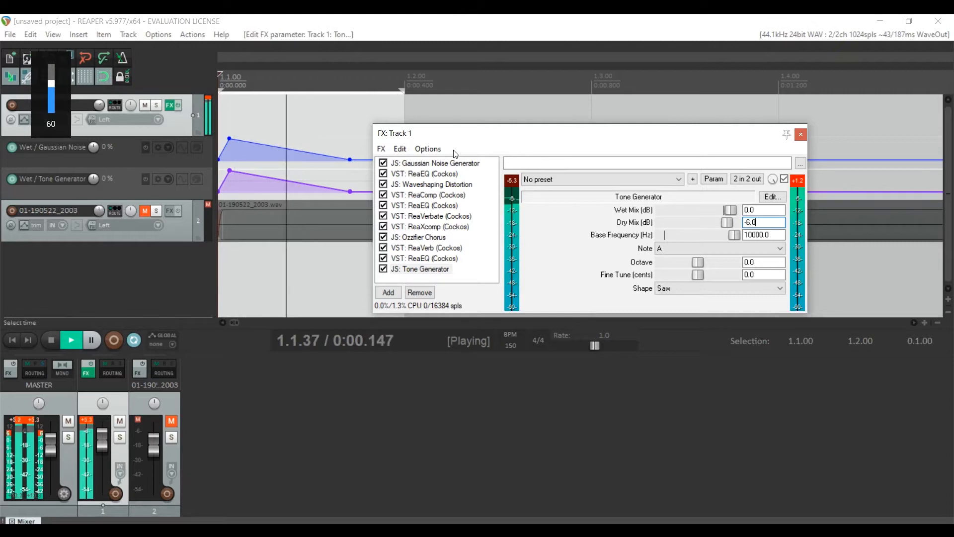
pyautogui.press('space')
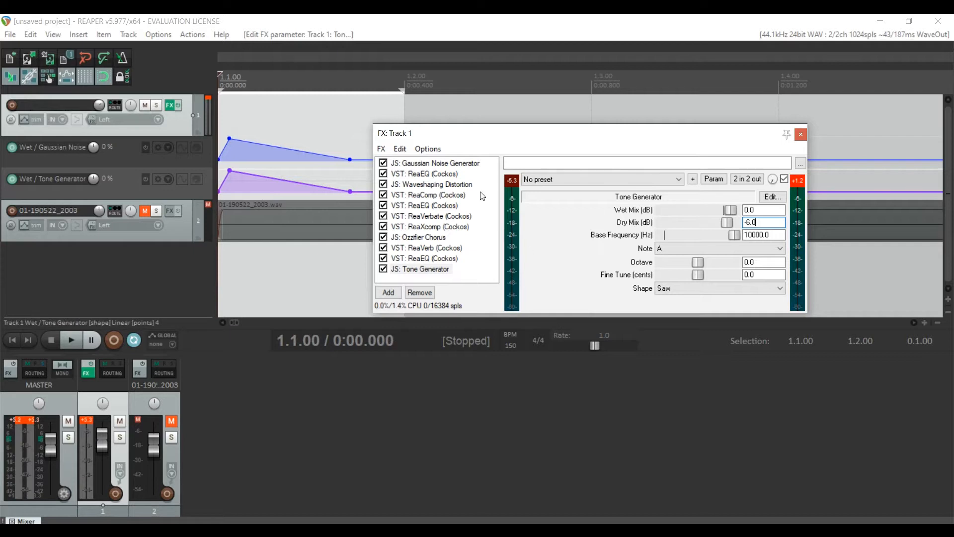
# Add a ReaEQ after the Tone Generator in Track 1's chain and recheck the Tone Generator's dry mix.
pyautogui.click(386, 154)
pyautogui.click(389, 159)
pyautogui.write('eq')
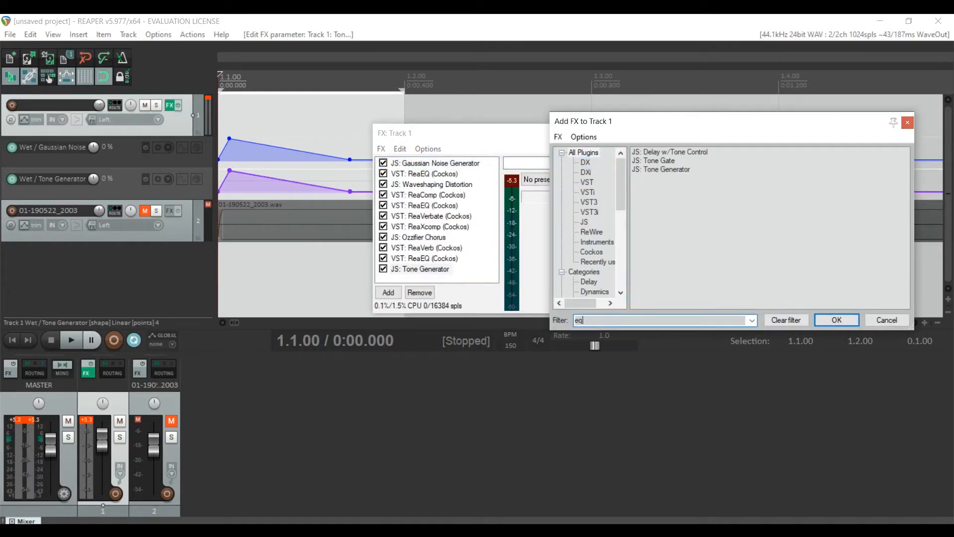
pyautogui.doubleClick(666, 160)
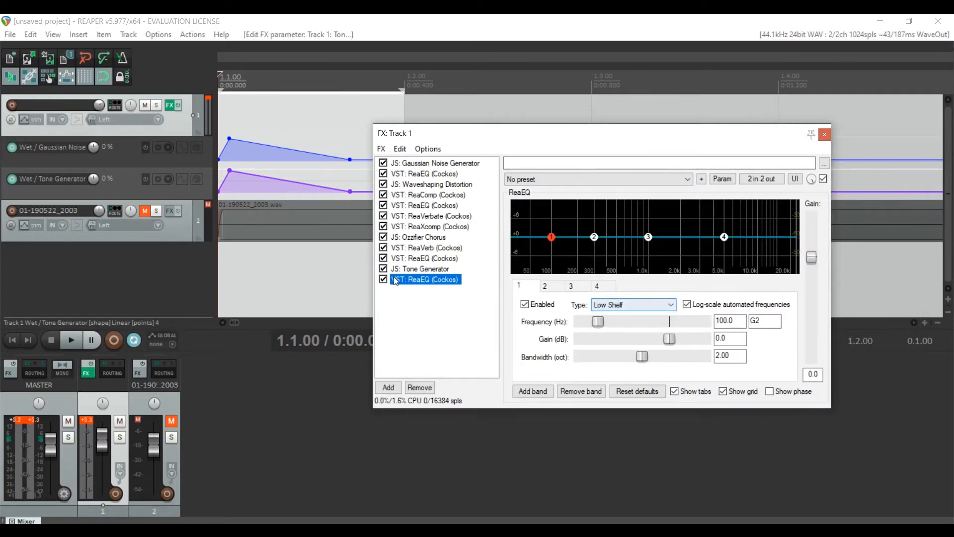
pyautogui.click(417, 269)
pyautogui.click(749, 221)
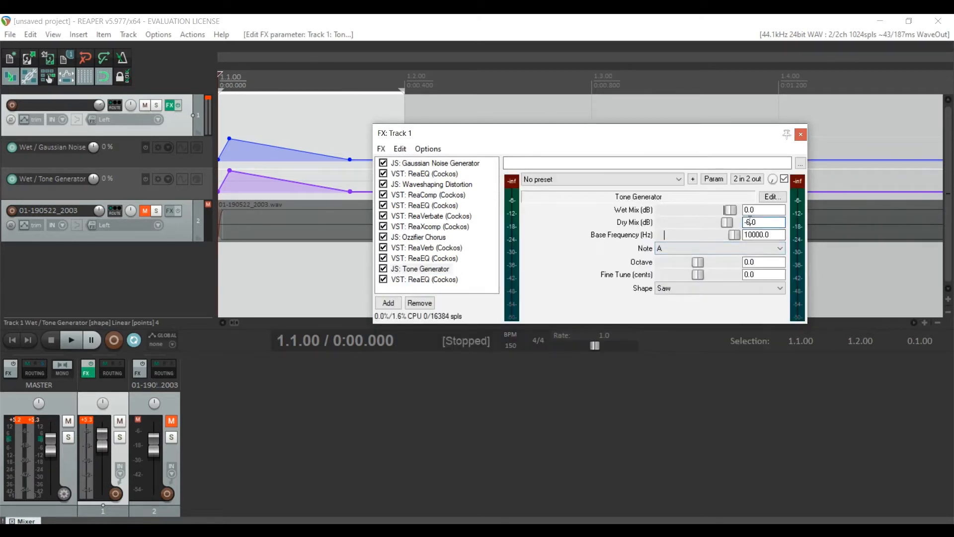
# Set band 1 of the last ReaEQ to Low Pass at about 15973 Hz.
pyautogui.click(418, 280)
pyautogui.click(616, 304)
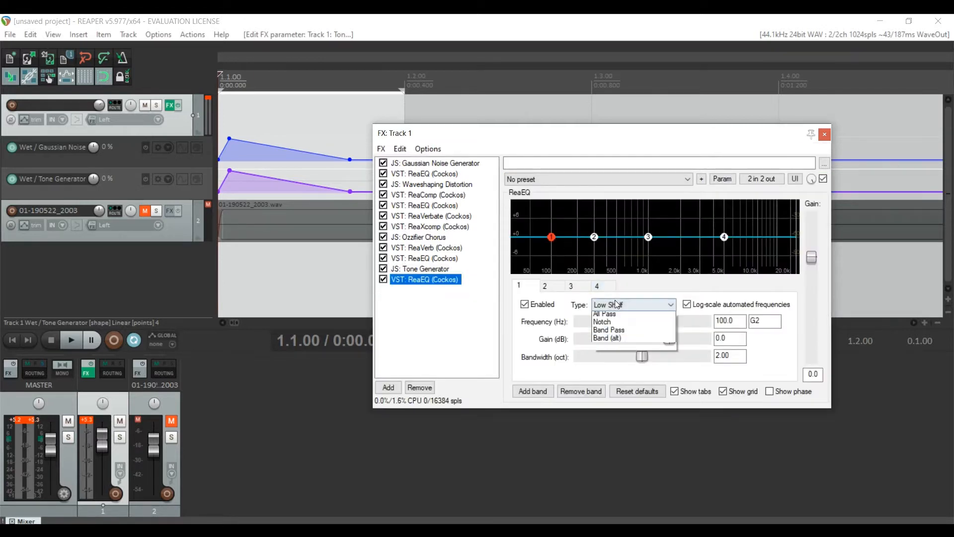
pyautogui.click(623, 333)
pyautogui.moveTo(571, 268); pyautogui.dragTo(782, 255)
# Set band 2 of the last ReaEQ to High Pass at about 3806 Hz, after trying Low Pass.
pyautogui.click(616, 244)
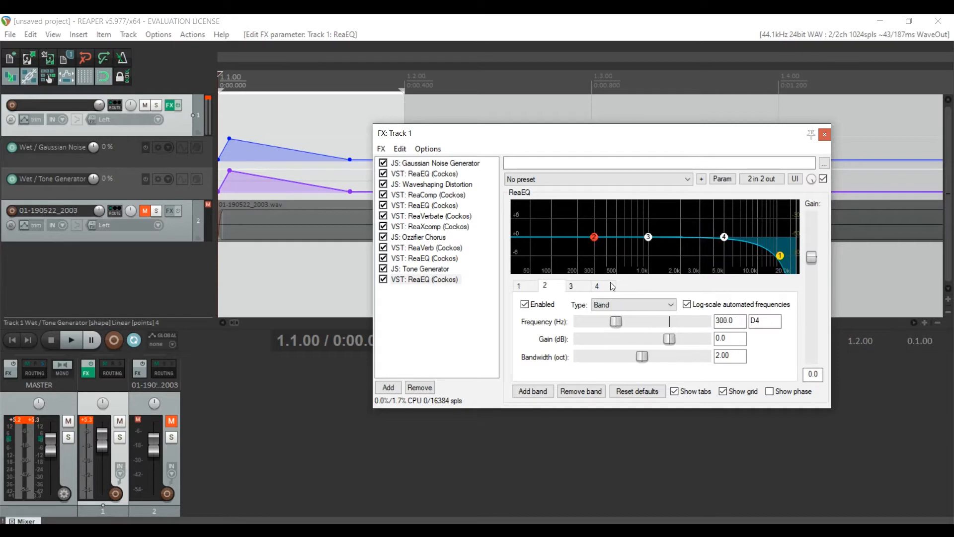
pyautogui.click(622, 309)
pyautogui.click(624, 337)
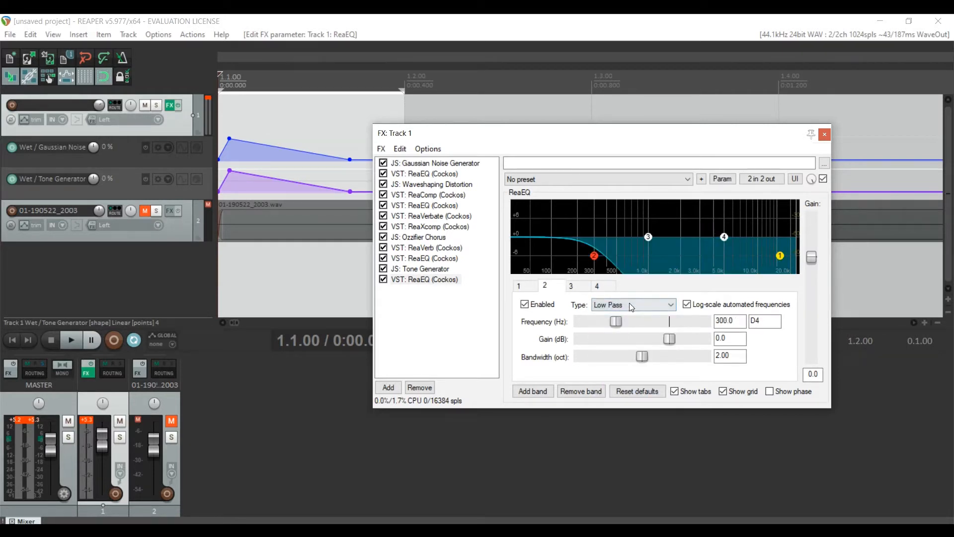
pyautogui.click(629, 302)
pyautogui.click(632, 345)
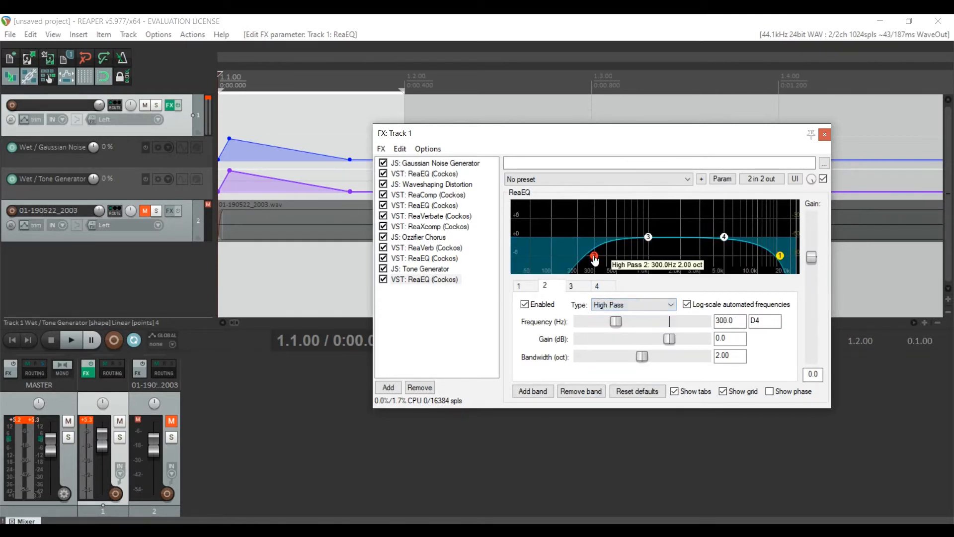
pyautogui.moveTo(595, 259); pyautogui.dragTo(712, 273)
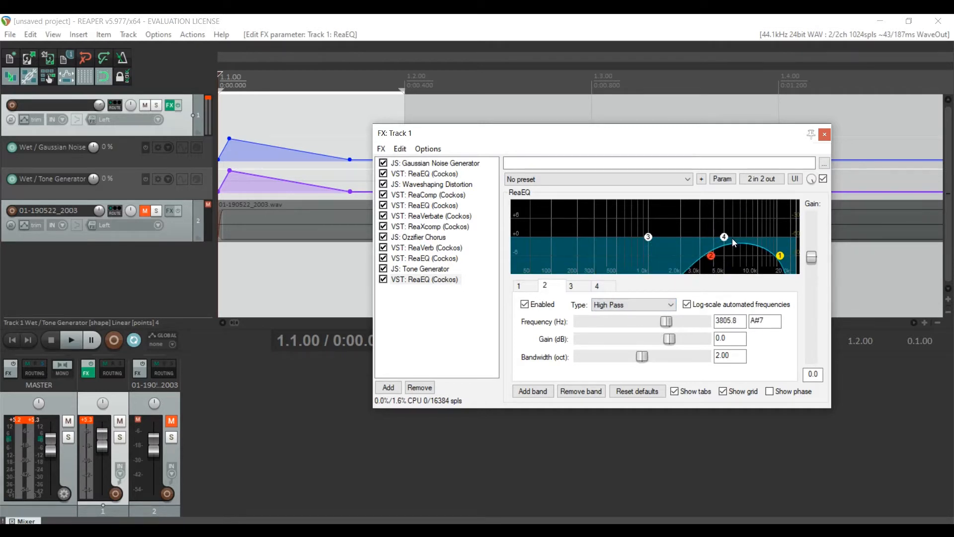
# Lower the last ReaEQ's band 1 low-pass frequency to about 9771 Hz while auditioning the sound.
pyautogui.press('space')
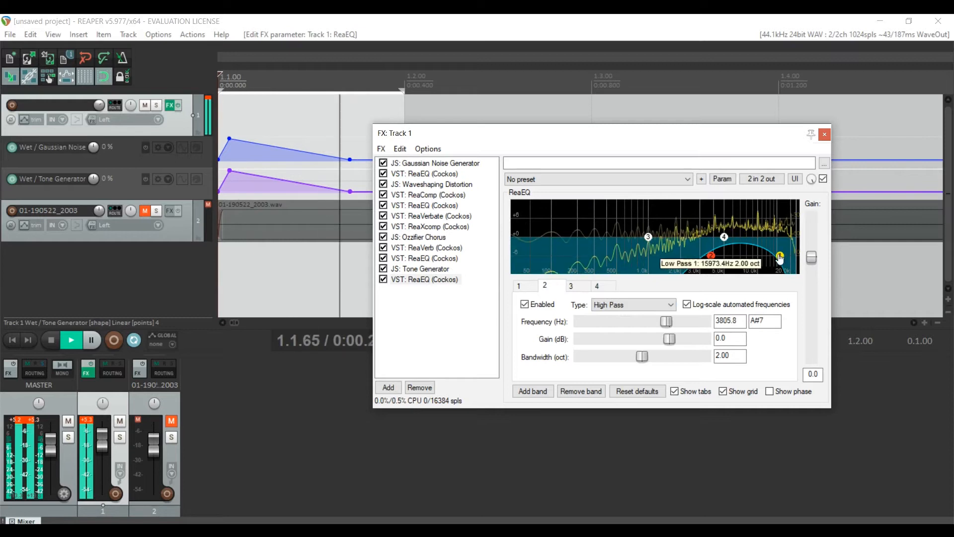
pyautogui.moveTo(779, 258); pyautogui.dragTo(756, 256)
pyautogui.press('space')
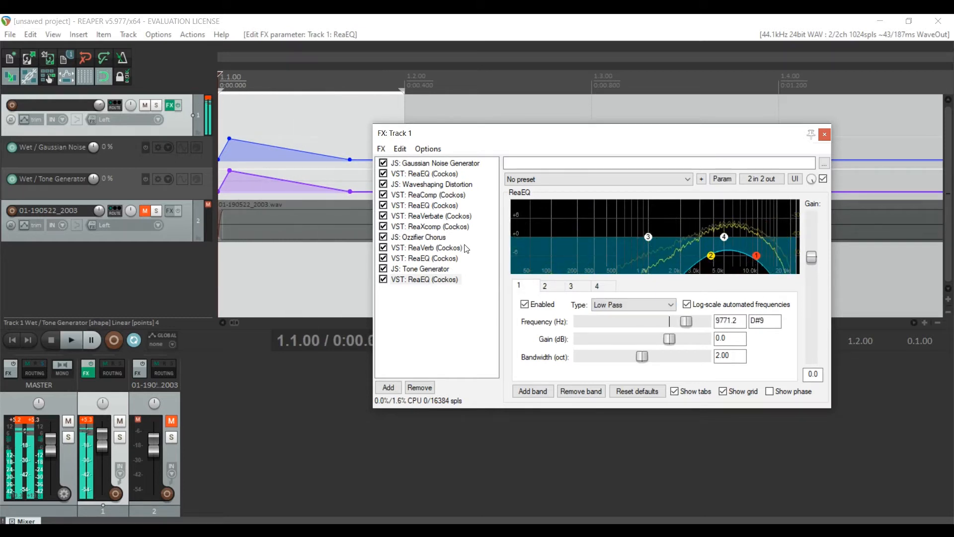
# Set the Tone Generator's base frequency to 8000 Hz and dismiss the FX chain save dialog.
pyautogui.click(425, 268)
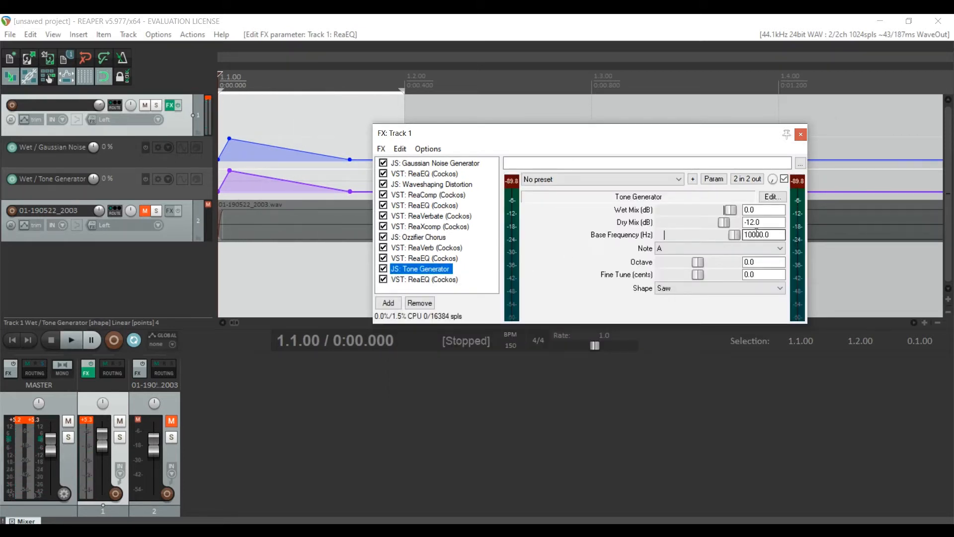
pyautogui.click(752, 234)
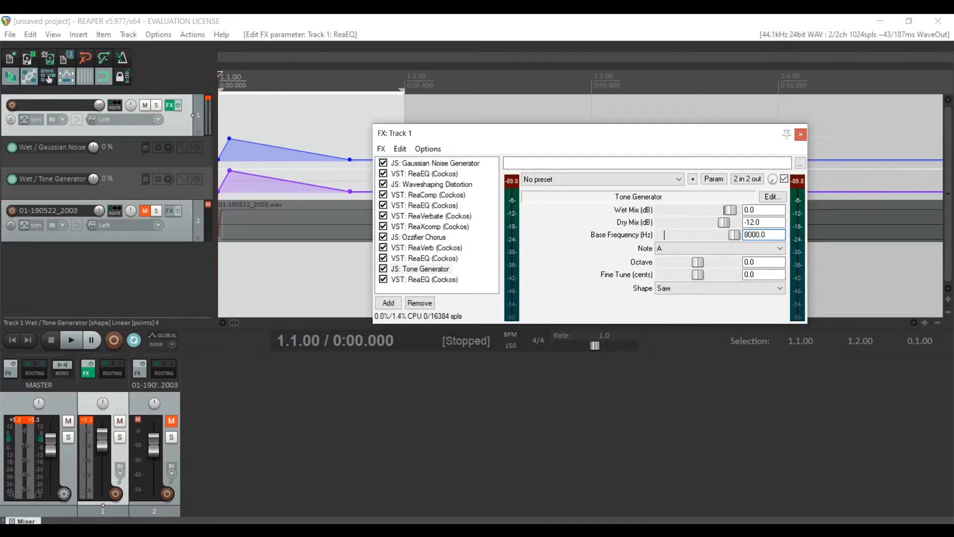
pyautogui.hotkey('ctrl', 's')
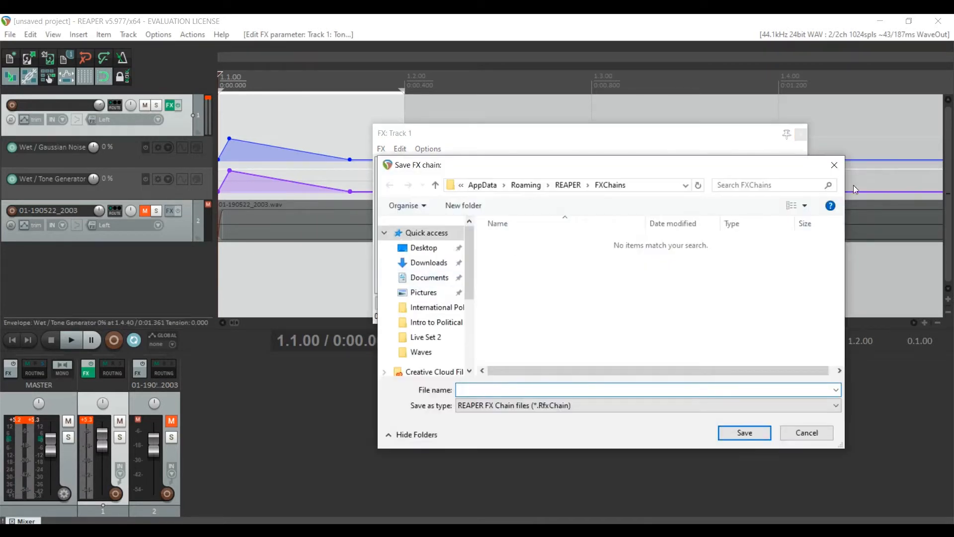
pyautogui.click(838, 166)
# Lower the last ReaEQ's low-pass to about 7161 Hz and its high-pass to about 2783 Hz during playback.
pyautogui.click(409, 277)
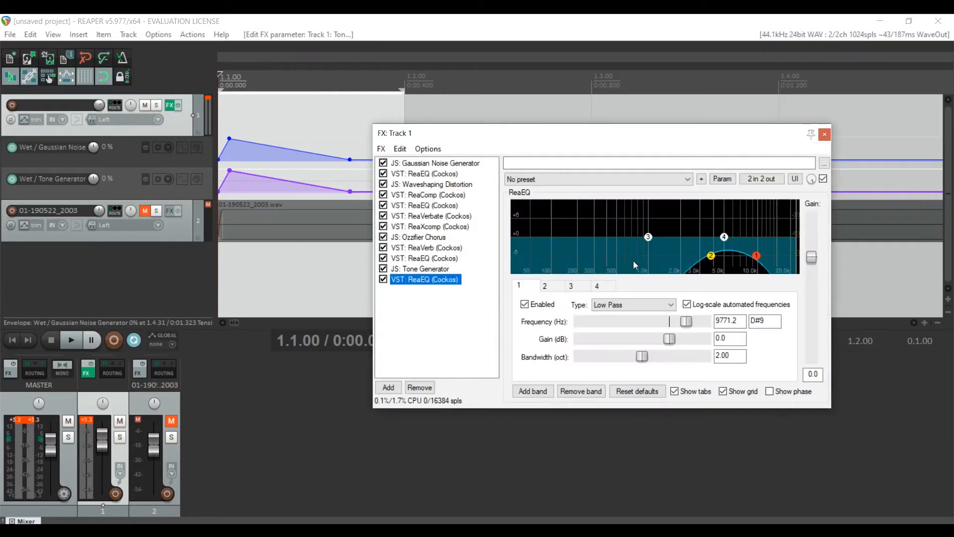
pyautogui.press('space')
pyautogui.moveTo(757, 255); pyautogui.dragTo(699, 260)
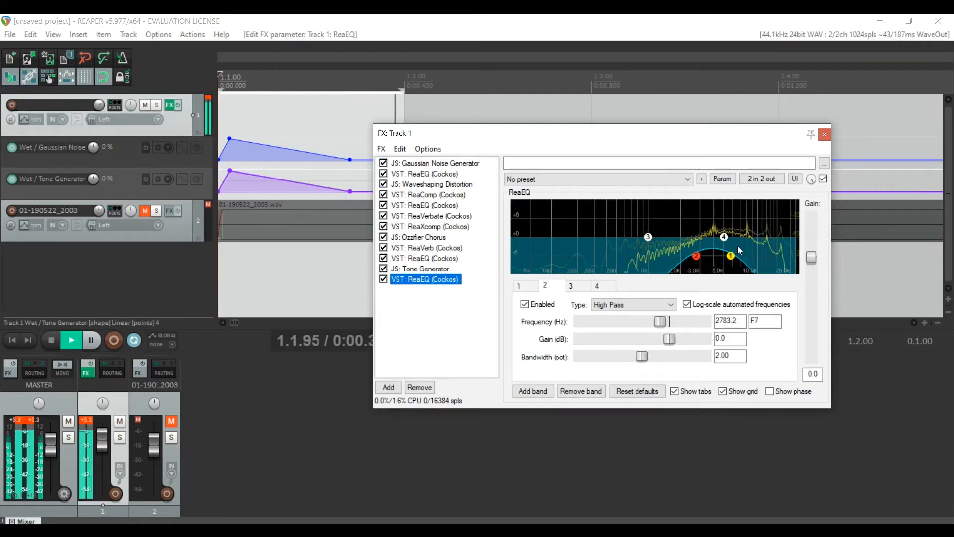
pyautogui.click(732, 258)
# Set the Tone Generator's dry mix to -24 dB while the loop plays.
pyautogui.click(421, 269)
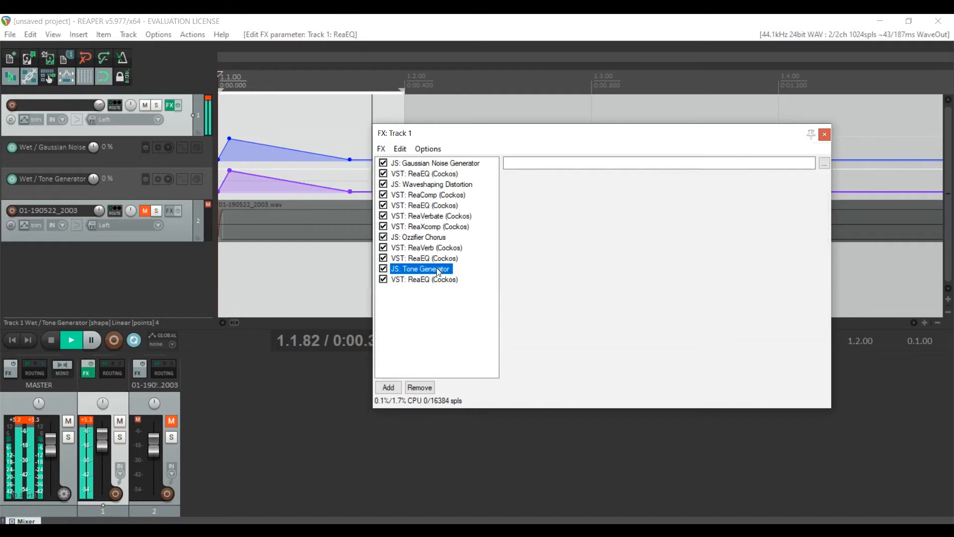
pyautogui.moveTo(754, 222); pyautogui.dragTo(748, 222)
pyautogui.write('24')
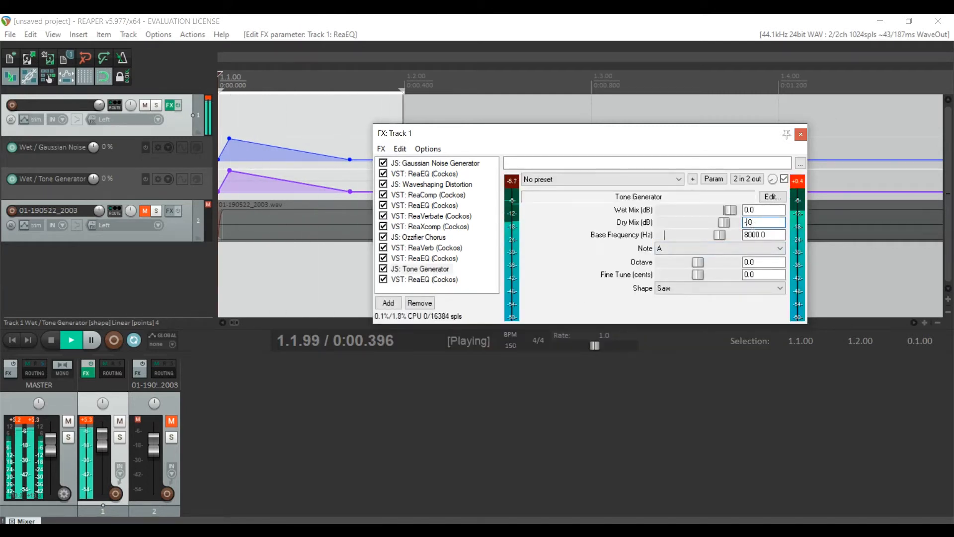
pyautogui.press('Return')
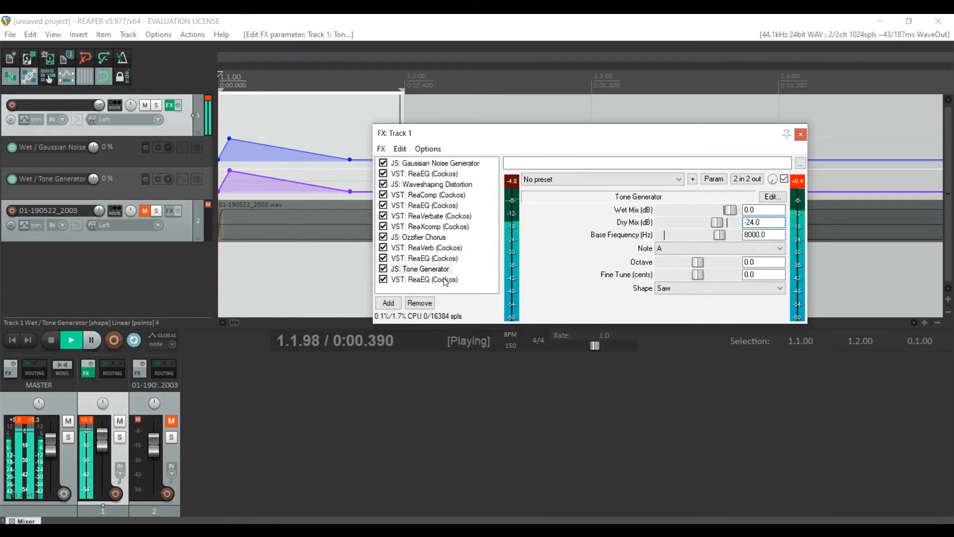
# Set the Tone Generator's base frequency to 9000 Hz and restart playback.
pyautogui.click(765, 211)
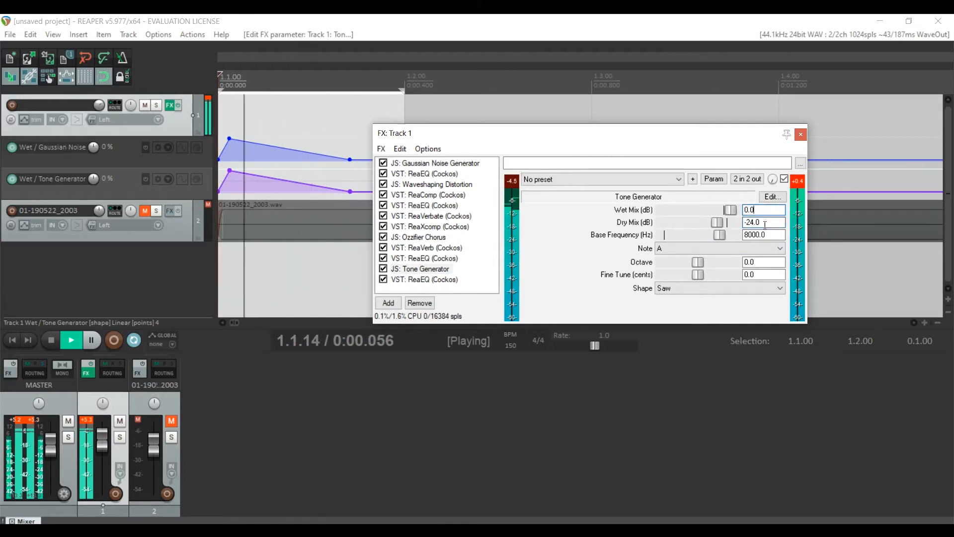
pyautogui.click(765, 224)
pyautogui.press('space')
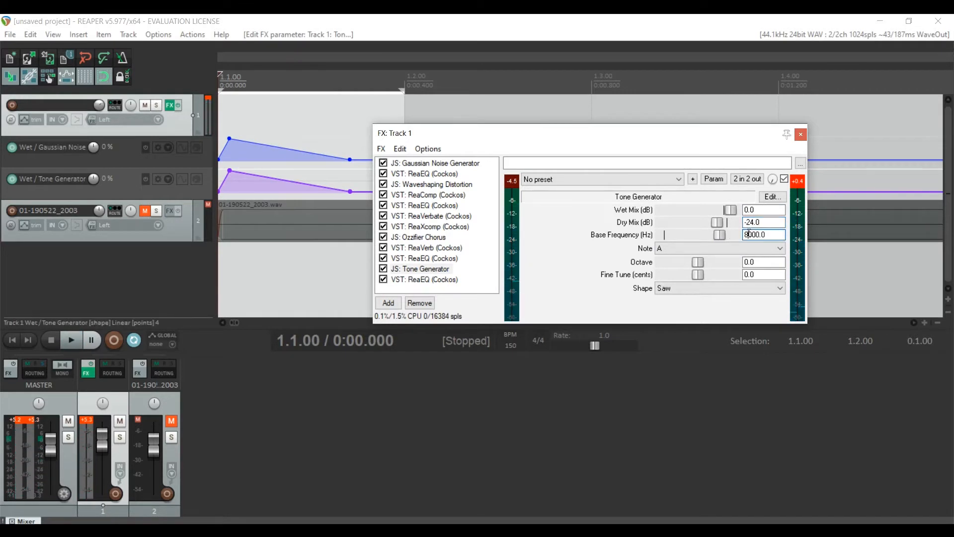
pyautogui.press('space')
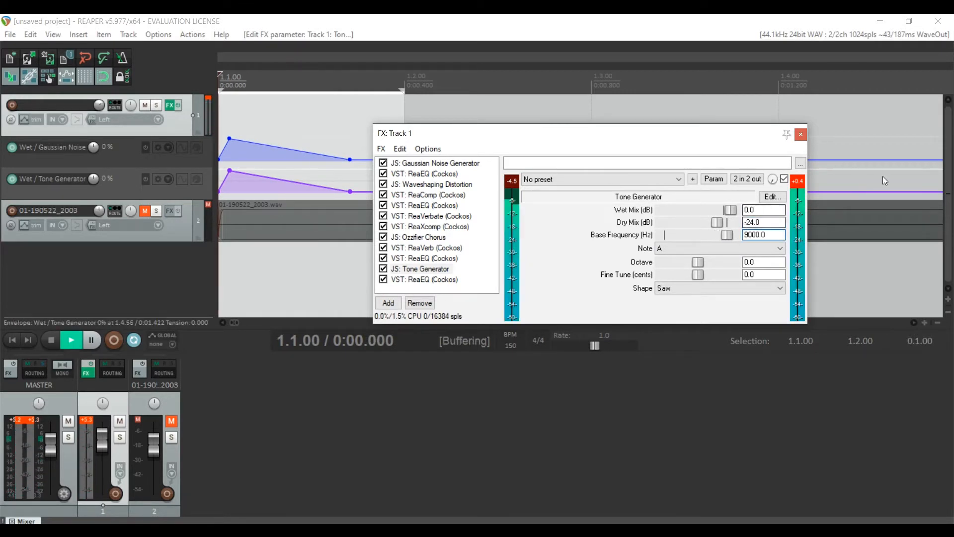
# Lower the last ReaEQ's band 1 low-pass frequency and bring its band 2 high-pass down to about 2442 Hz.
pyautogui.click(437, 282)
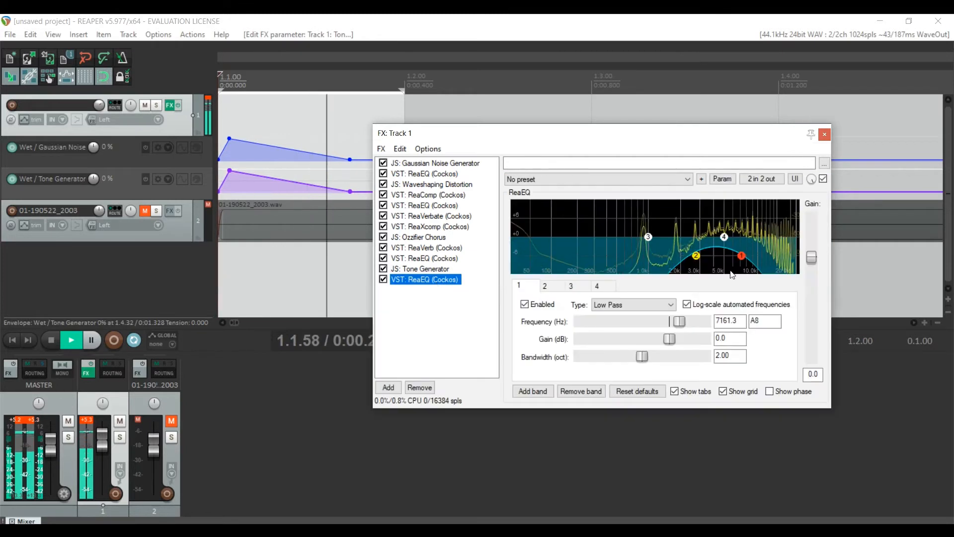
pyautogui.moveTo(742, 260); pyautogui.dragTo(693, 259)
pyautogui.press('space')
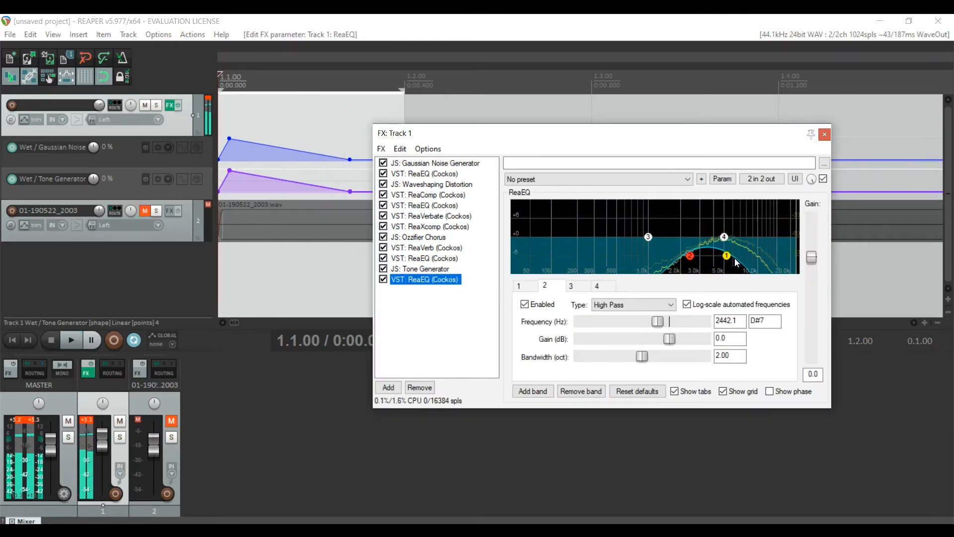
# Raise the Tone Generator's octave to 1.0 while auditioning the sound.
pyautogui.click(416, 269)
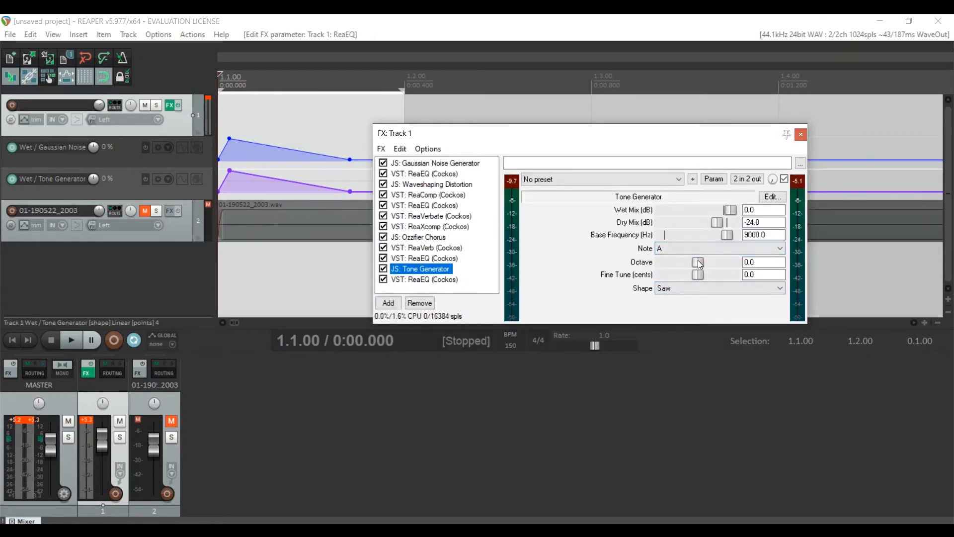
pyautogui.press('space')
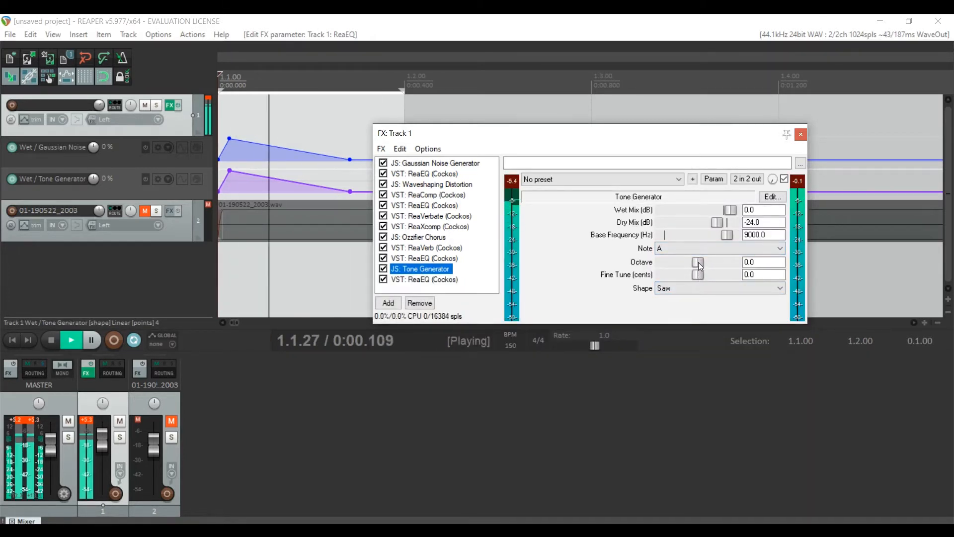
pyautogui.click(716, 261)
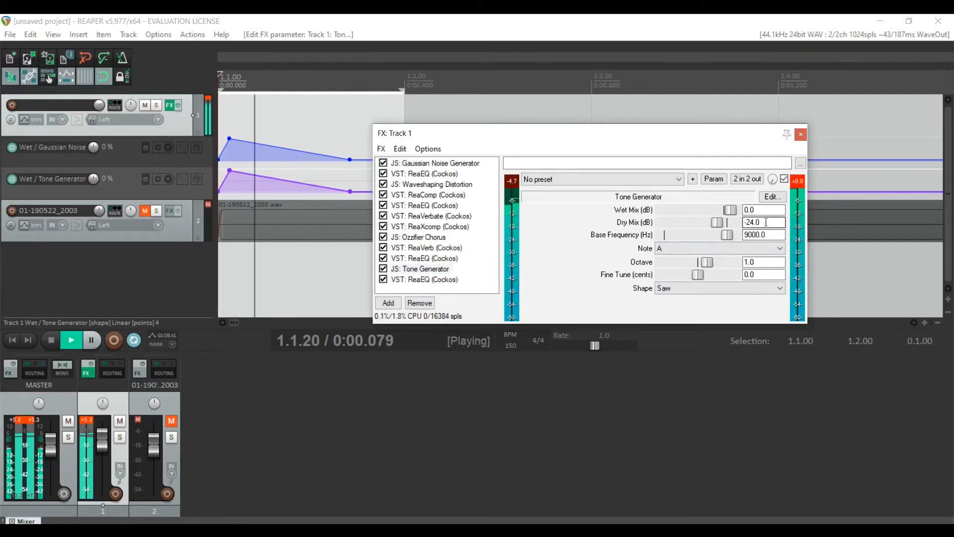
# Set the Tone Generator's dry mix to -64 dB during playback.
pyautogui.moveTo(768, 223); pyautogui.dragTo(690, 235)
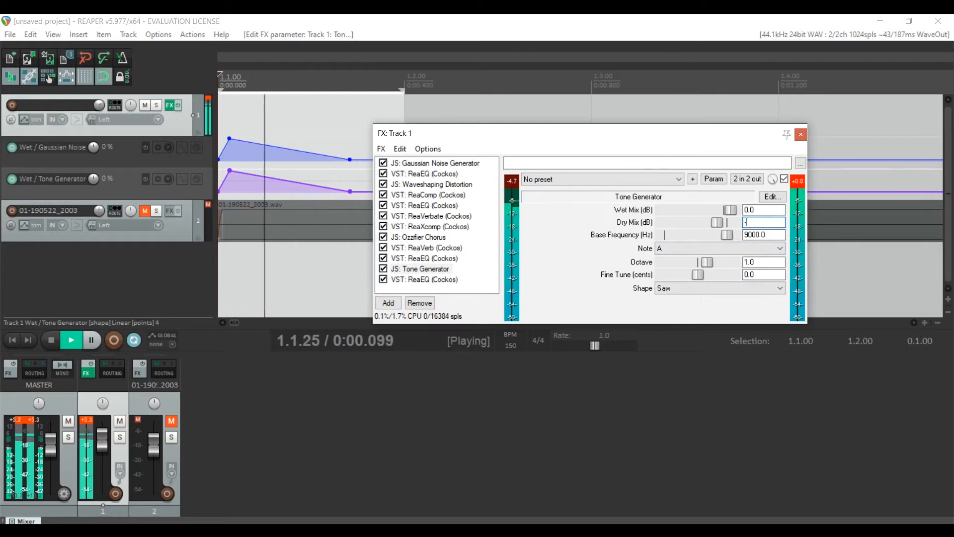
pyautogui.write('-64')
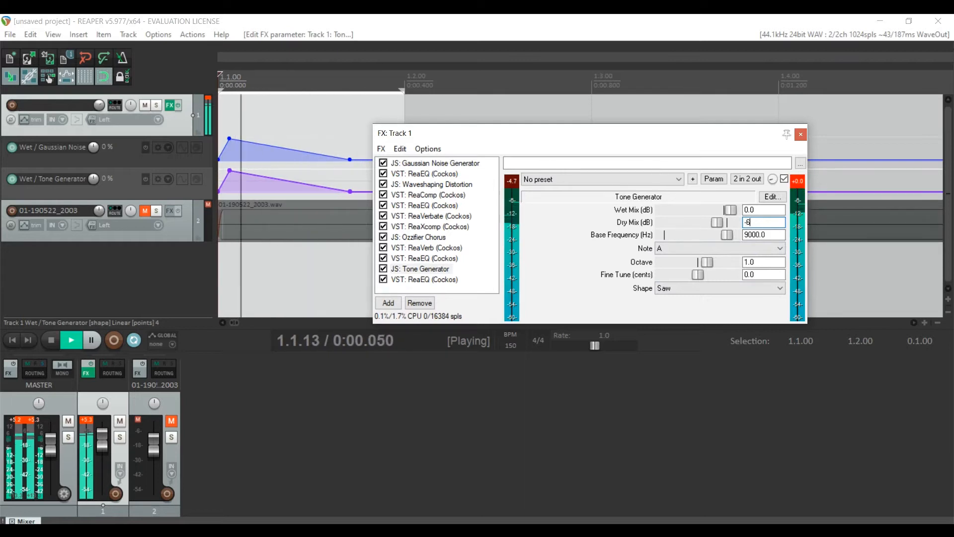
pyautogui.click(764, 211)
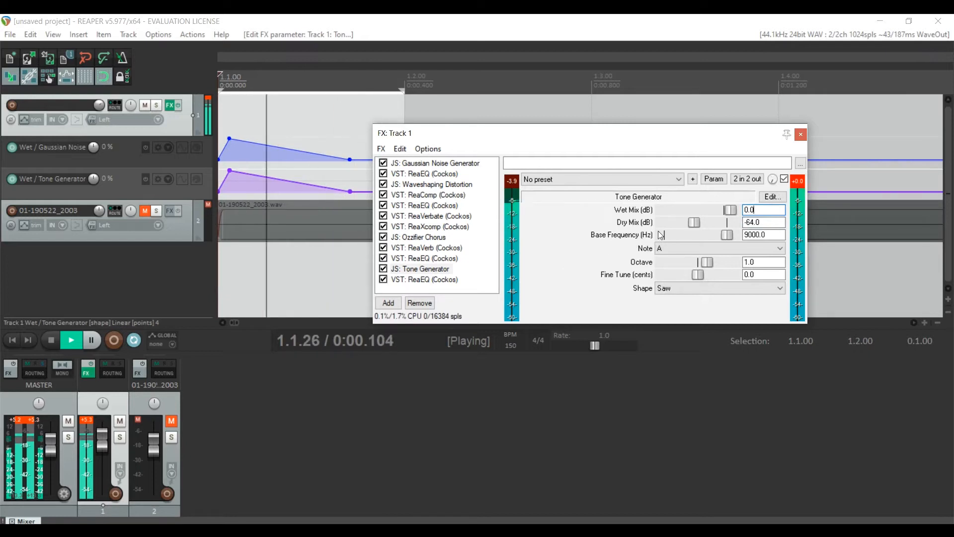
# Try the Tone Generator's dry mix at -120 dB, set it back to 0 dB and stop playback.
pyautogui.moveTo(694, 223); pyautogui.dragTo(591, 232)
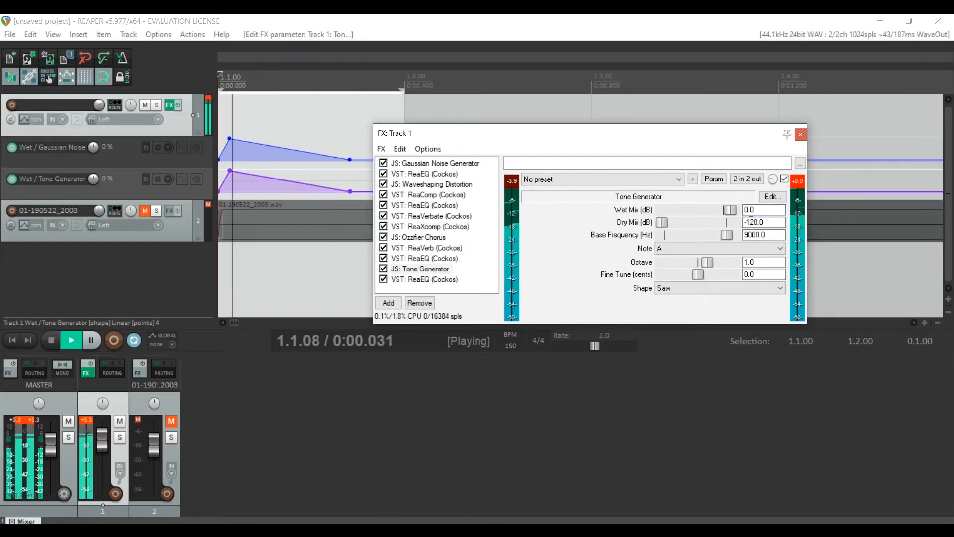
pyautogui.moveTo(775, 222); pyautogui.dragTo(490, 241)
pyautogui.write('0')
pyautogui.press('space')
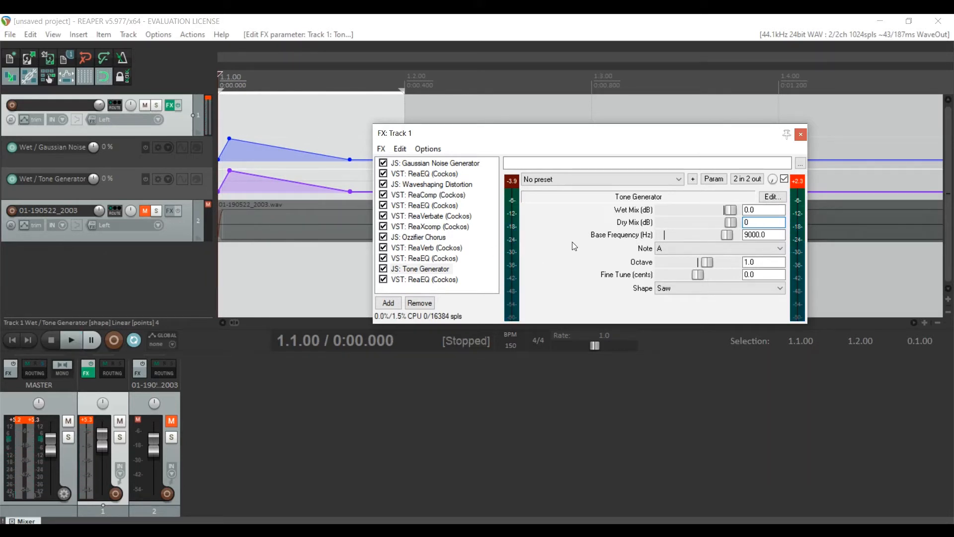
pyautogui.click(24, 120)
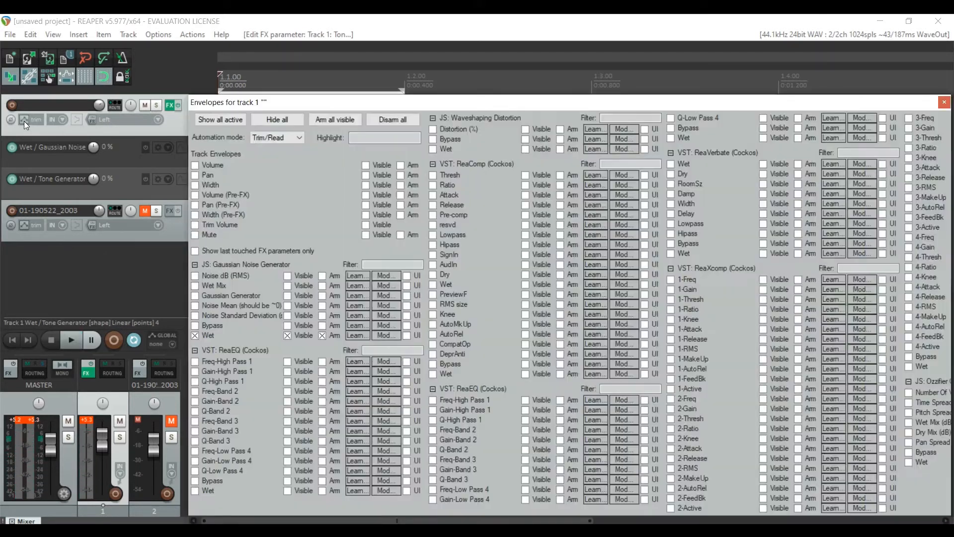
pyautogui.hscroll(5, 732, 261)
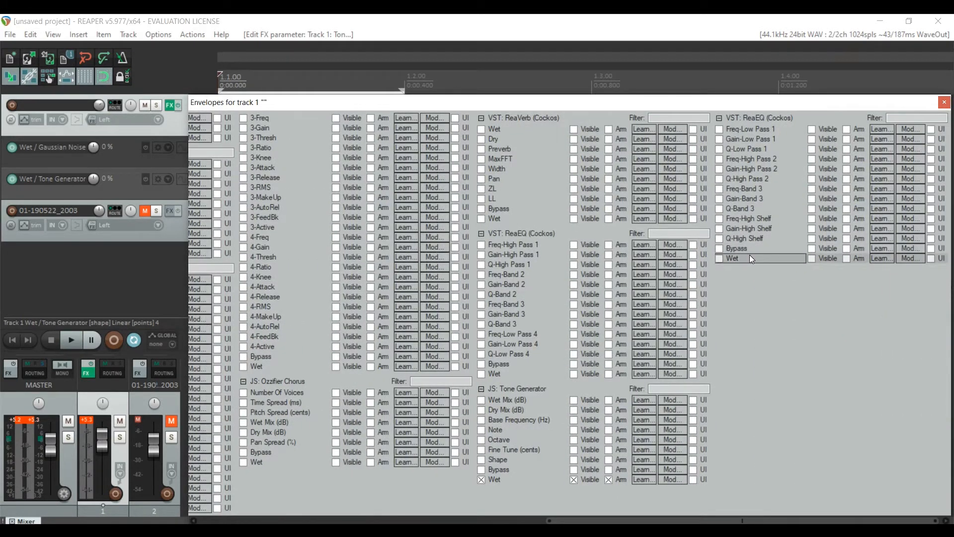
pyautogui.click(530, 401)
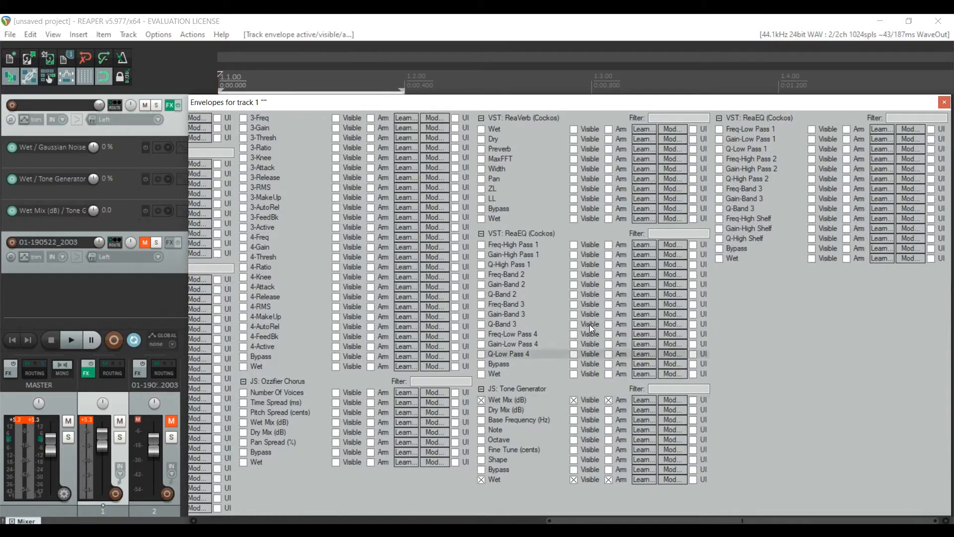
pyautogui.click(945, 101)
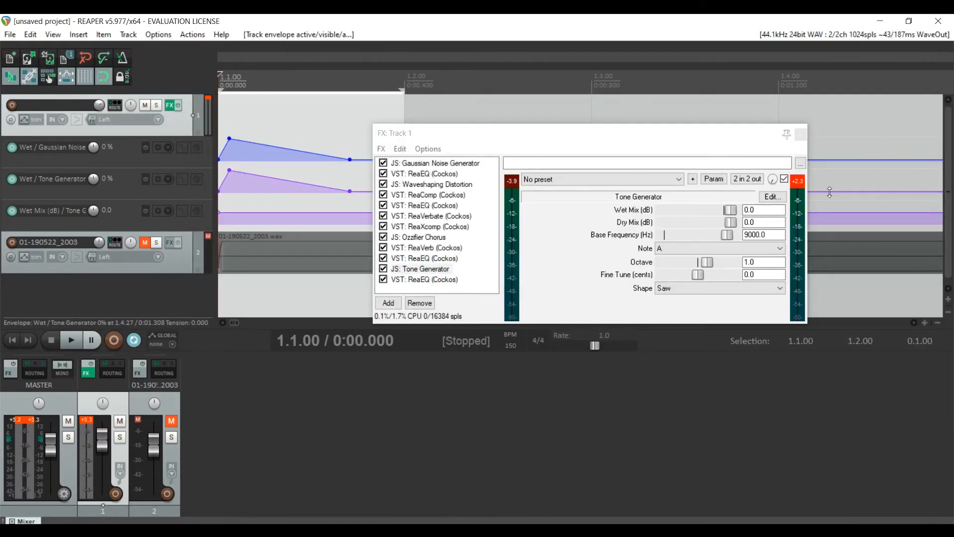
pyautogui.hotkey('ctrl', 'z')
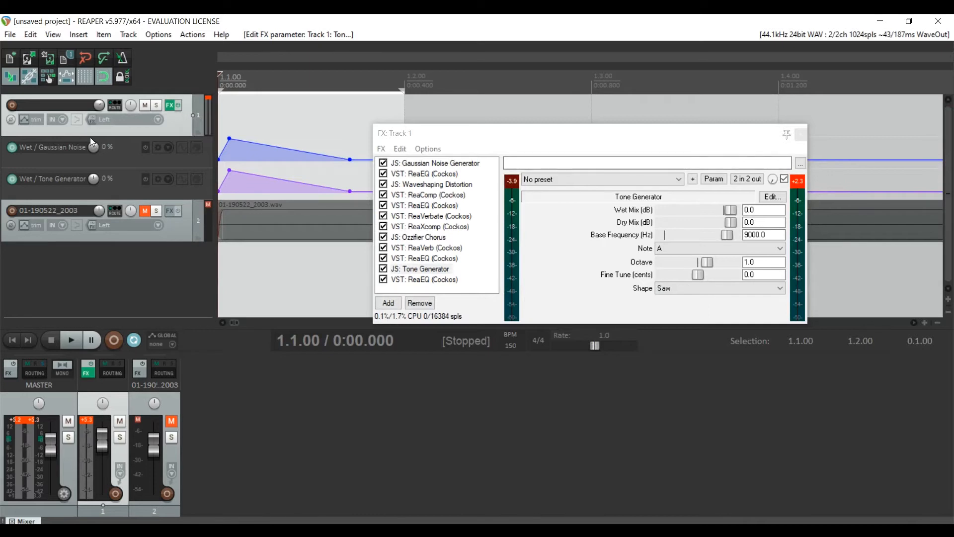
# Add a Dry Mix (dB) automation envelope for the Tone Generator on Track 1.
pyautogui.click(25, 120)
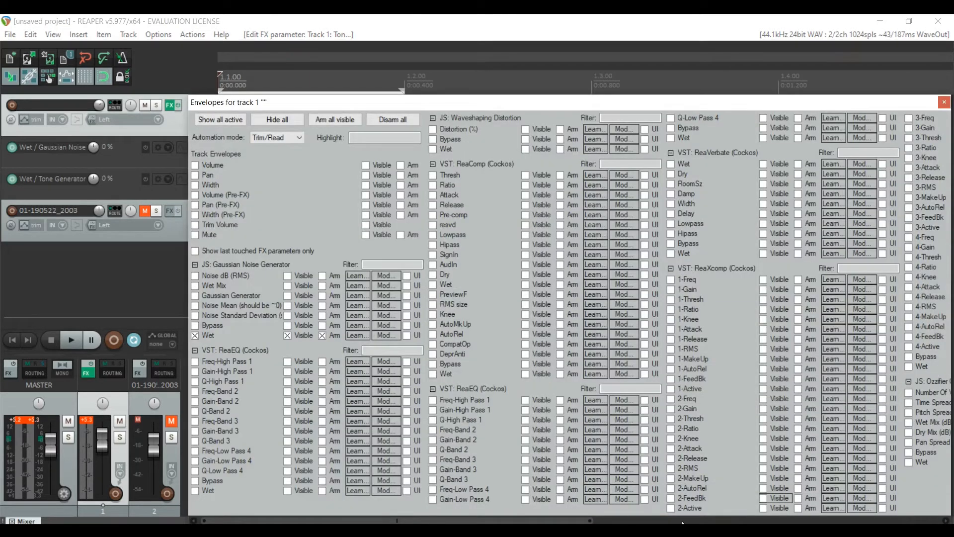
pyautogui.moveTo(555, 522); pyautogui.dragTo(901, 521)
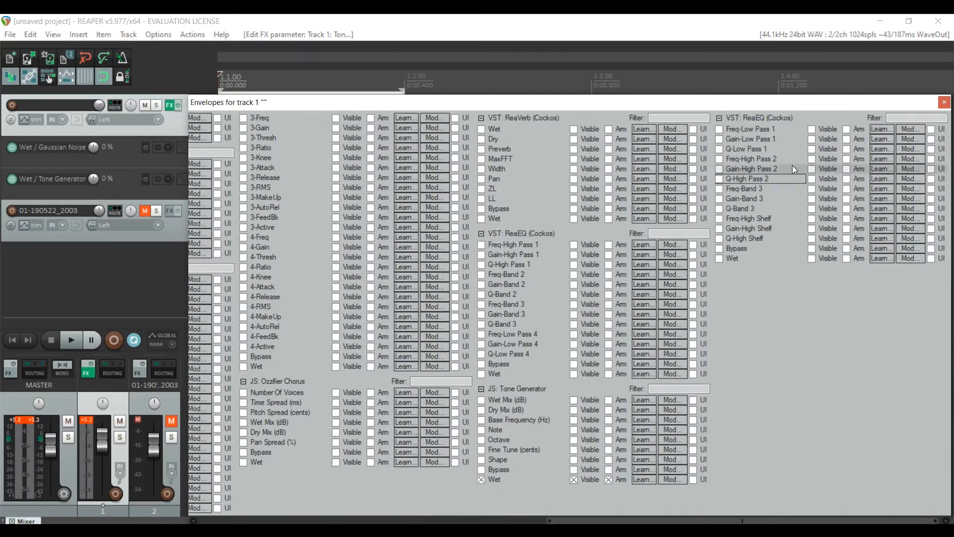
pyautogui.click(514, 410)
pyautogui.click(945, 102)
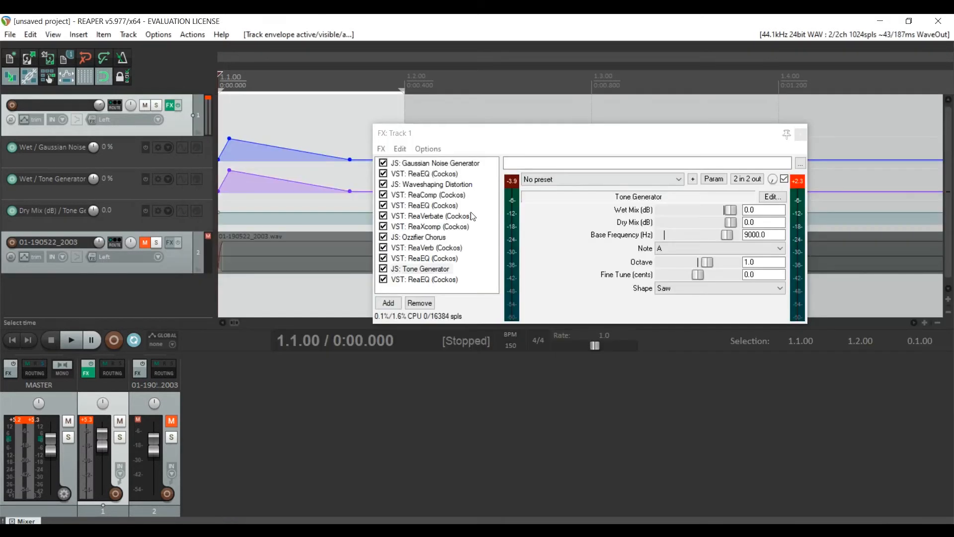
# Lower the Tone Generator's whole dry mix envelope to -120 dB and audition the loop.
pyautogui.click(274, 198)
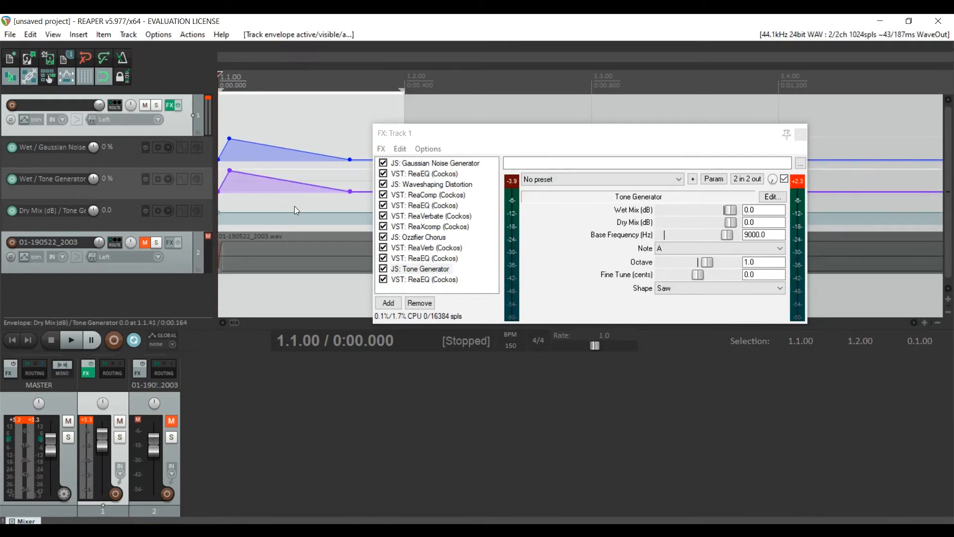
pyautogui.click(294, 206)
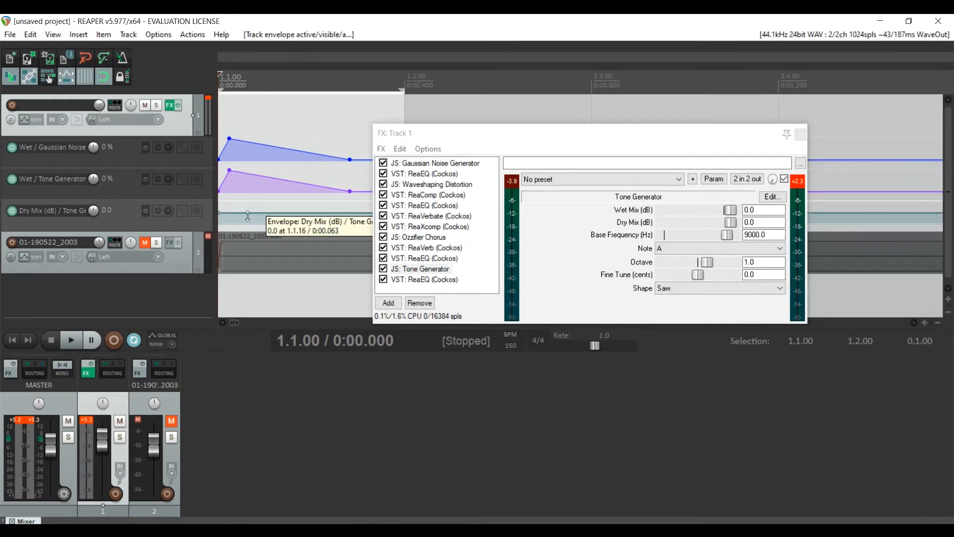
pyautogui.moveTo(247, 216); pyautogui.dragTo(246, 321)
pyautogui.press('space')
pyautogui.press('space')
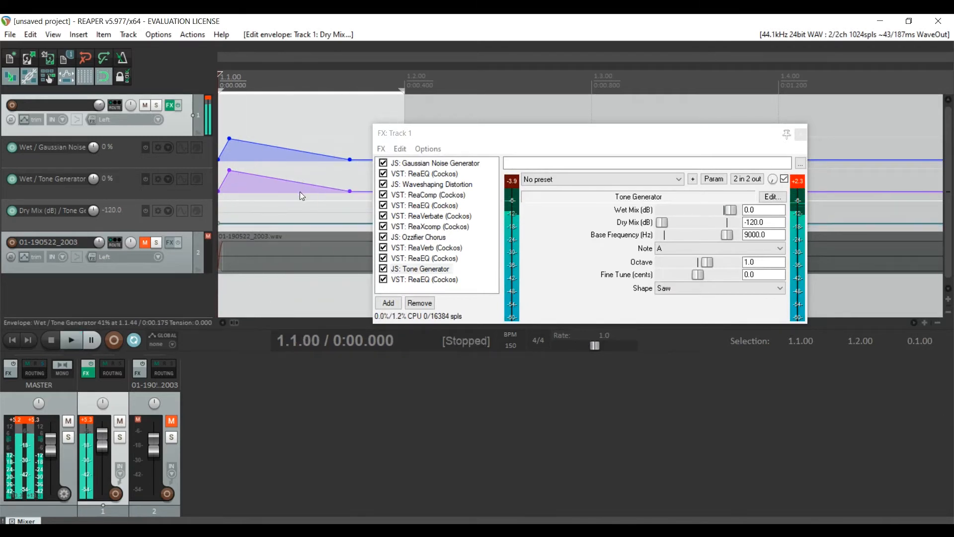
pyautogui.press('space')
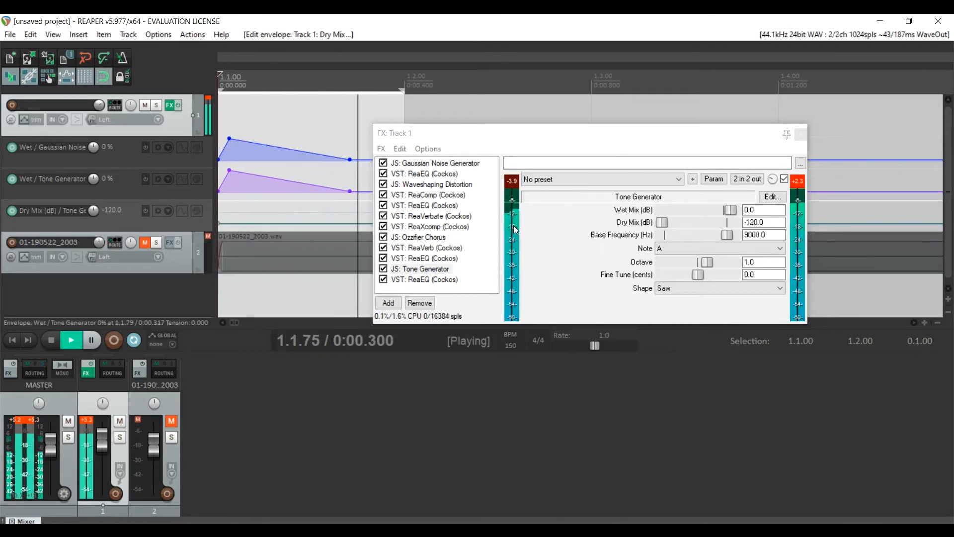
pyautogui.click(441, 279)
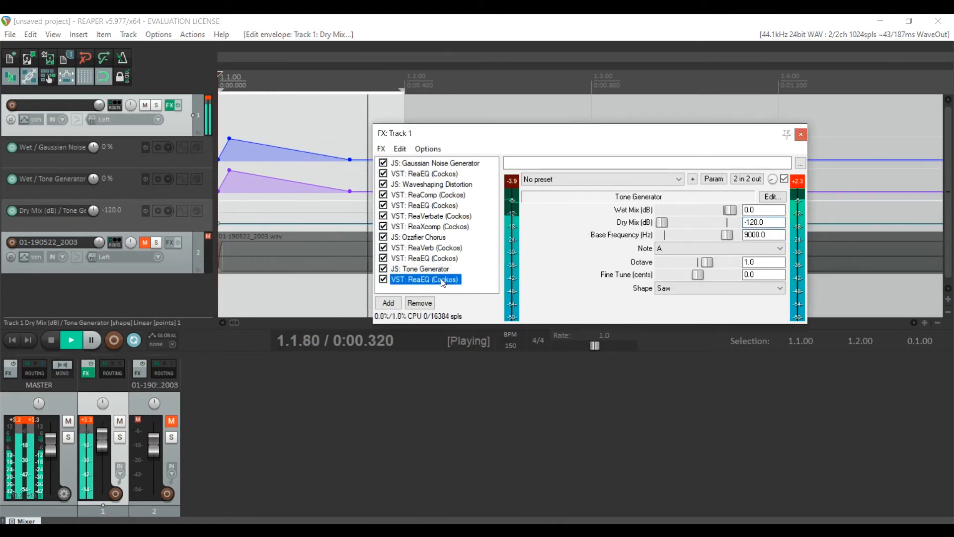
pyautogui.click(434, 269)
pyautogui.press('space')
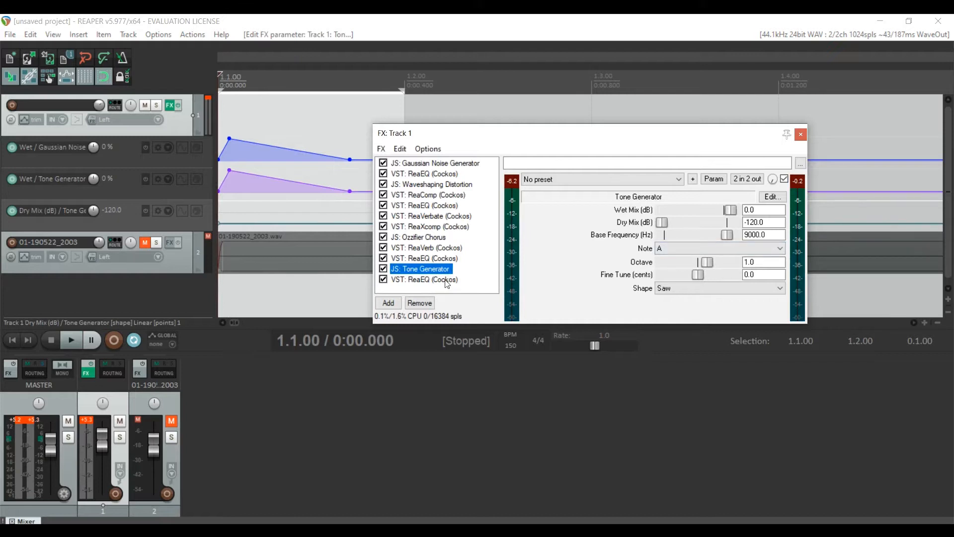
# Try the Tone Generator's wet mix at -14, -40 and -36 dB while the loop plays.
pyautogui.moveTo(759, 210); pyautogui.dragTo(656, 204)
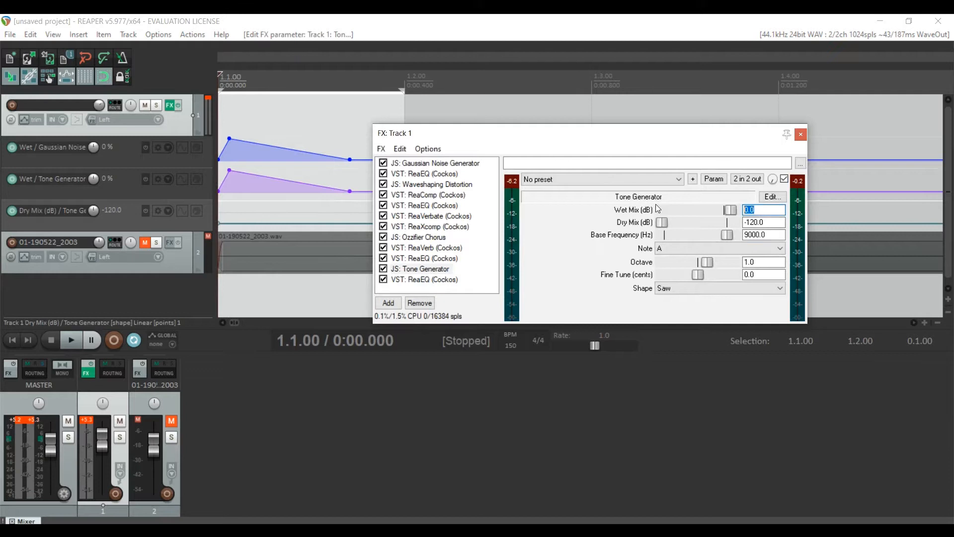
pyautogui.write('-14')
pyautogui.press('space')
pyautogui.press('BackSpace')
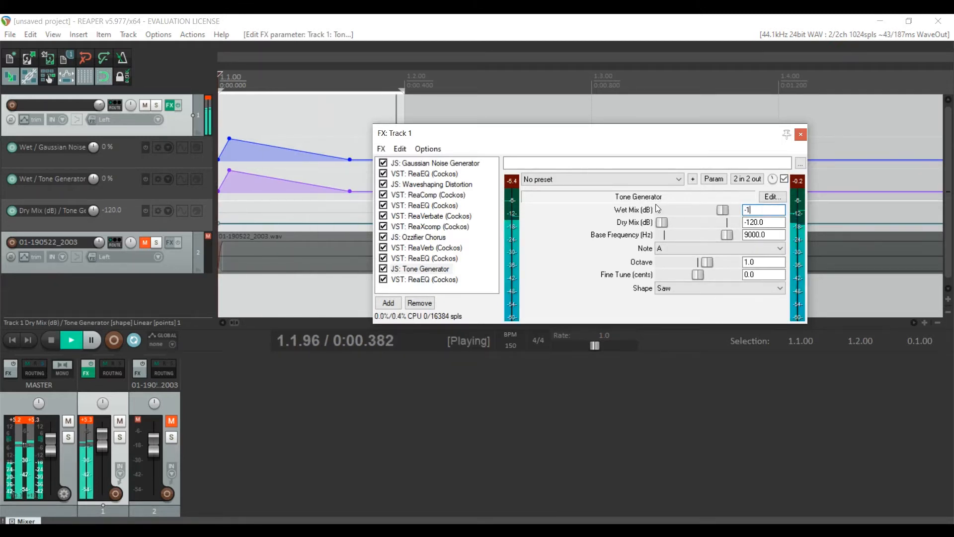
pyautogui.press('BackSpace')
pyautogui.write('40')
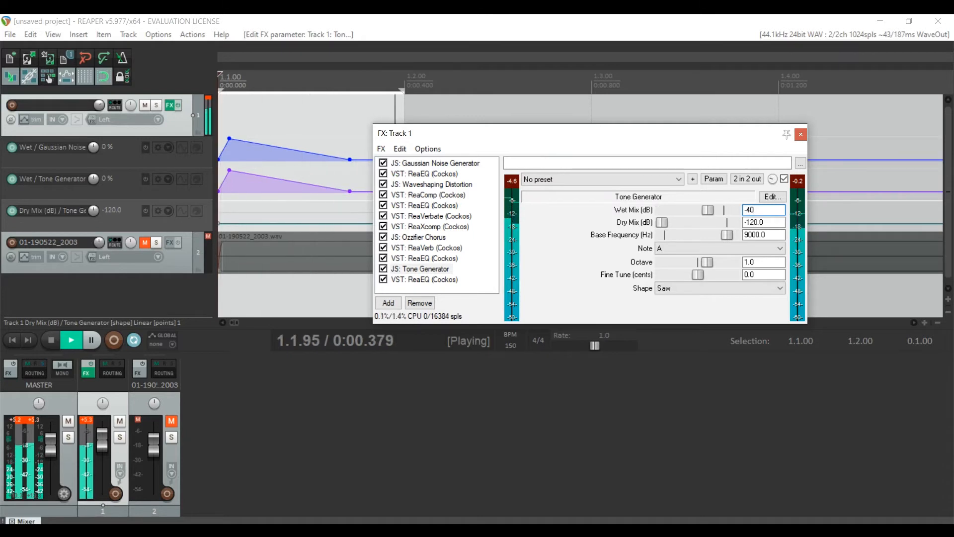
pyautogui.press('BackSpace')
pyautogui.press('BackSpace')
pyautogui.write('36.')
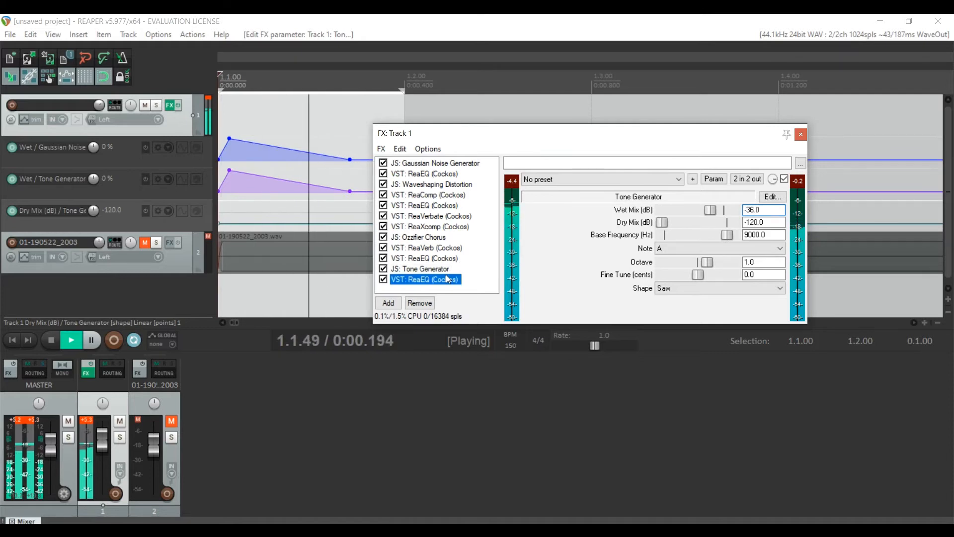
# Audition the Tone Generator's wet mix at -12 dB, and settle on -24 dB.
pyautogui.click(446, 275)
pyautogui.click(440, 268)
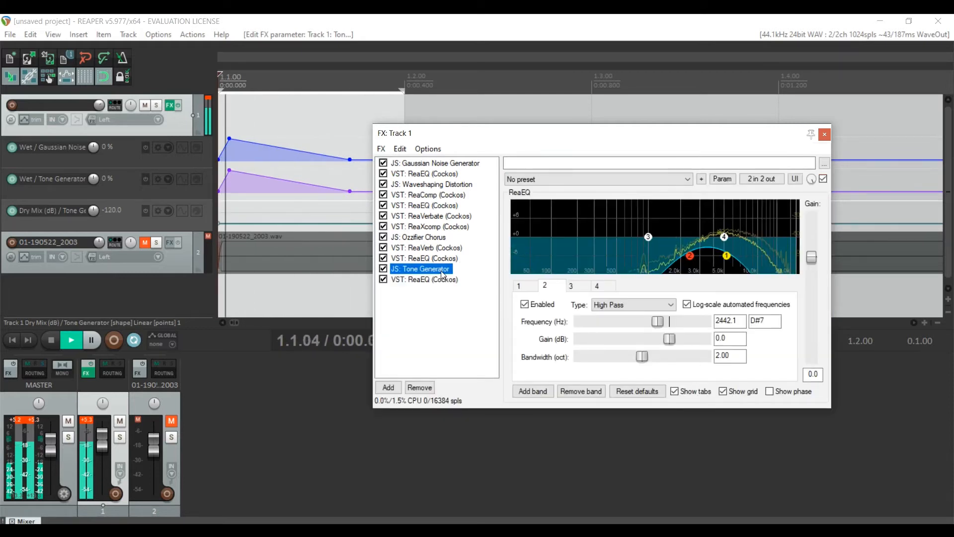
pyautogui.click(753, 211)
pyautogui.press('BackSpace')
pyautogui.press('BackSpace')
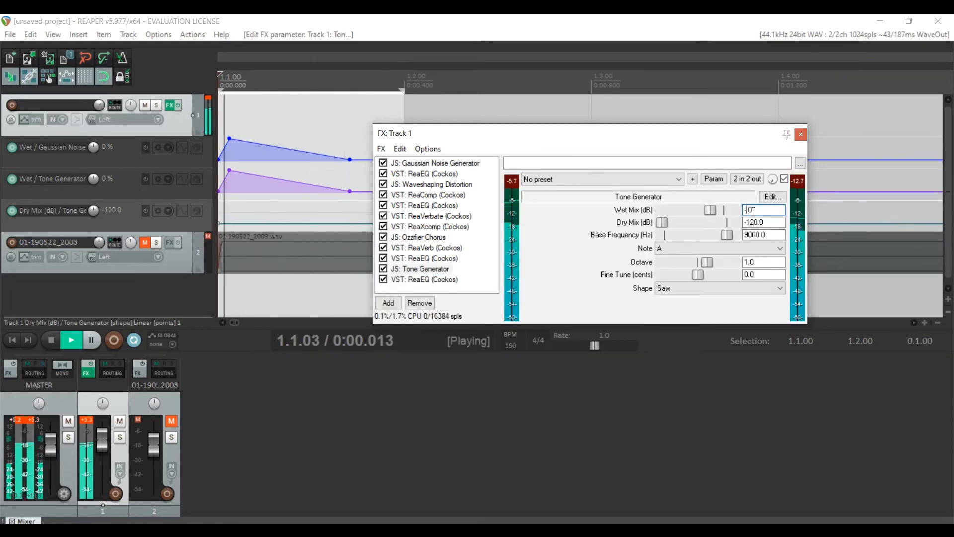
pyautogui.write('12')
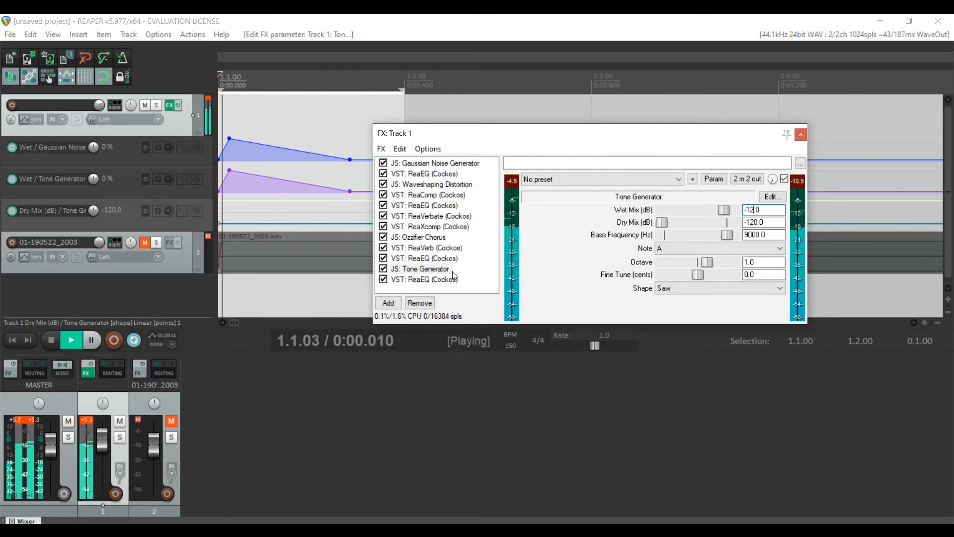
pyautogui.press('BackSpace')
pyautogui.press('BackSpace')
pyautogui.write('24')
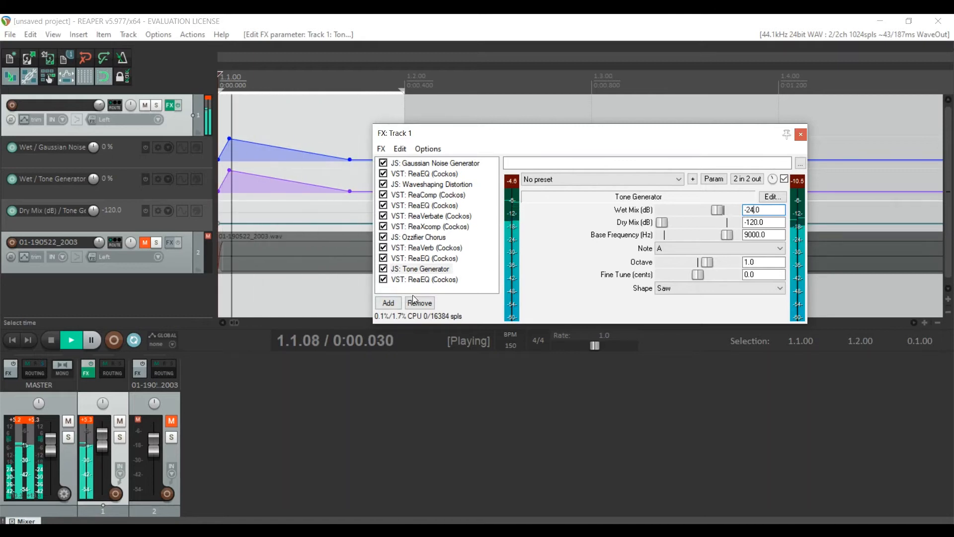
# Shape the last ReaEQ with a 3.4 dB high shelf, a low-pass at 7842.1 Hz and a high-pass at 3856.8 Hz.
pyautogui.click(438, 280)
pyautogui.moveTo(727, 257); pyautogui.dragTo(727, 227)
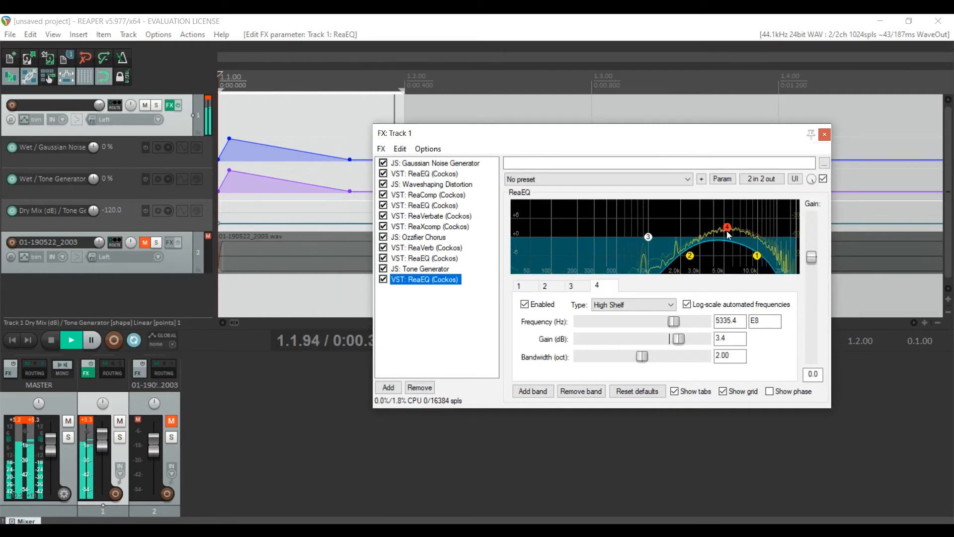
pyautogui.moveTo(693, 260); pyautogui.dragTo(749, 261)
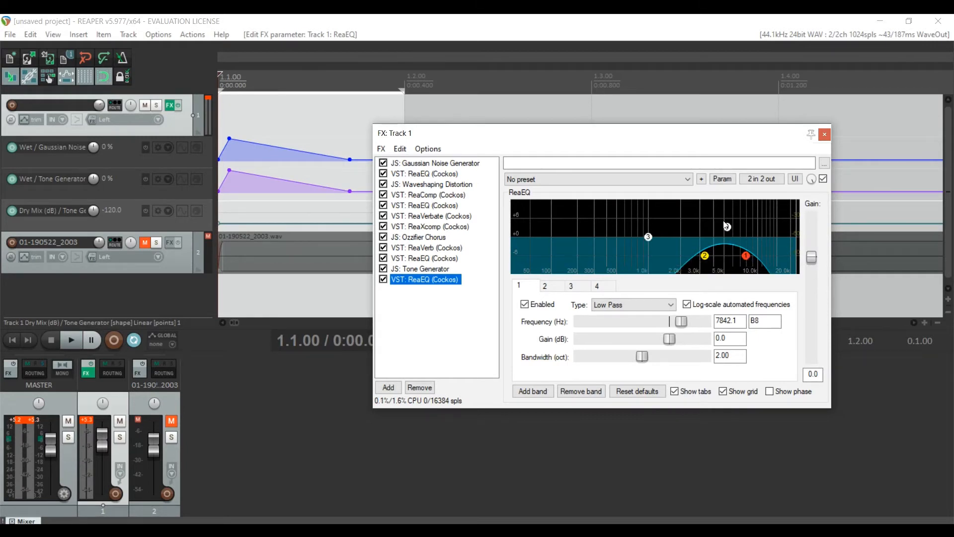
pyautogui.click(727, 226)
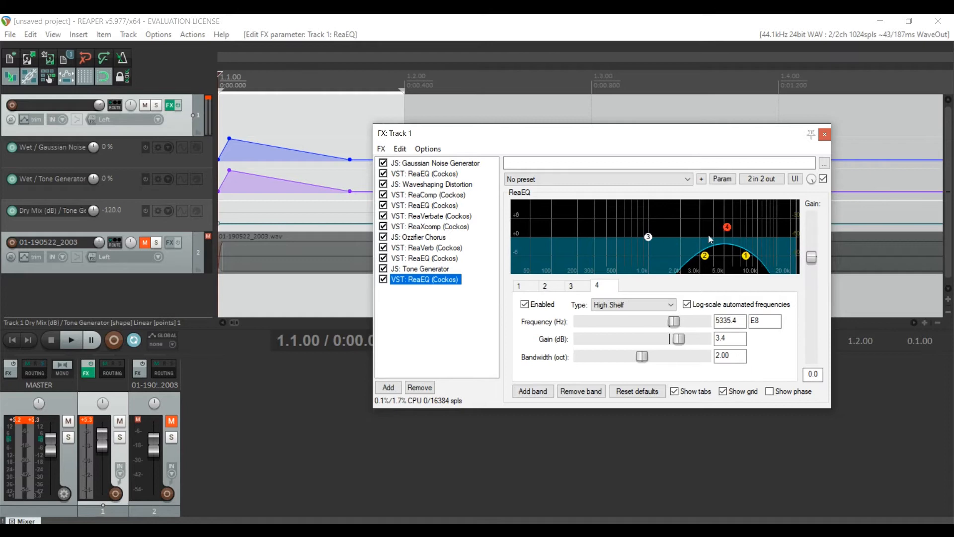
pyautogui.press('space')
pyautogui.press('space')
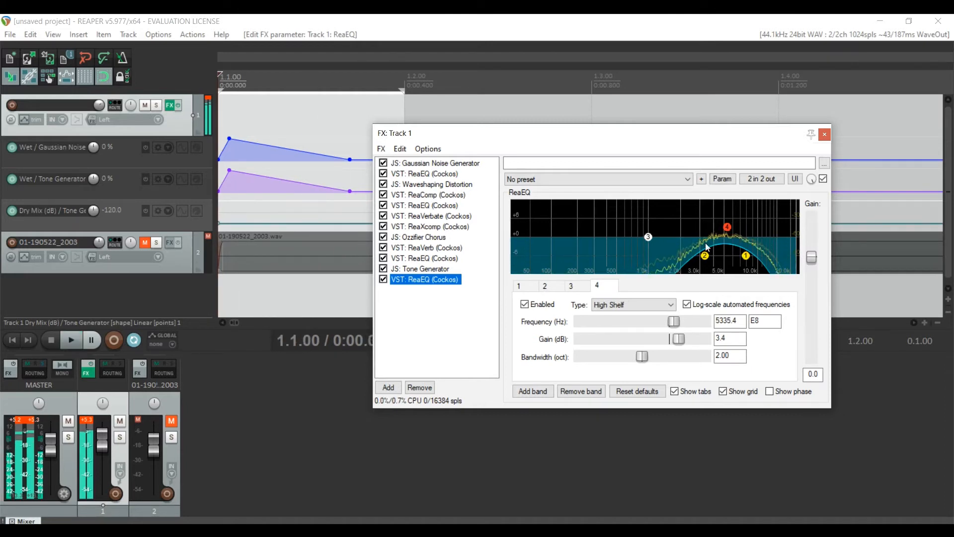
pyautogui.moveTo(704, 257); pyautogui.dragTo(712, 255)
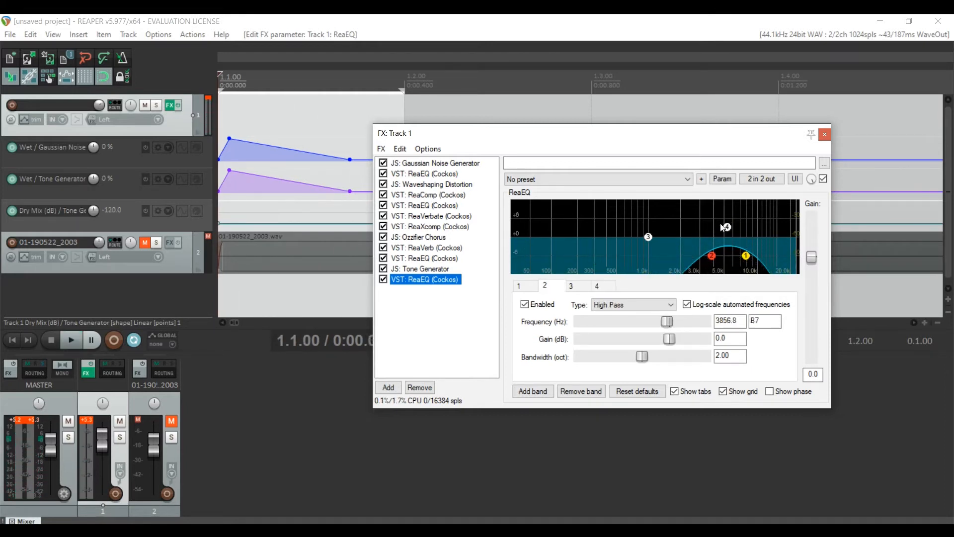
# Narrow the last ReaEQ's high-pass and low-pass bandwidths, the low-pass to 1.70 octaves, and raise the high shelf's gain to 4.8 dB.
pyautogui.click(728, 227)
pyautogui.click(712, 256)
pyautogui.moveTo(641, 357); pyautogui.dragTo(632, 358)
pyautogui.click(746, 255)
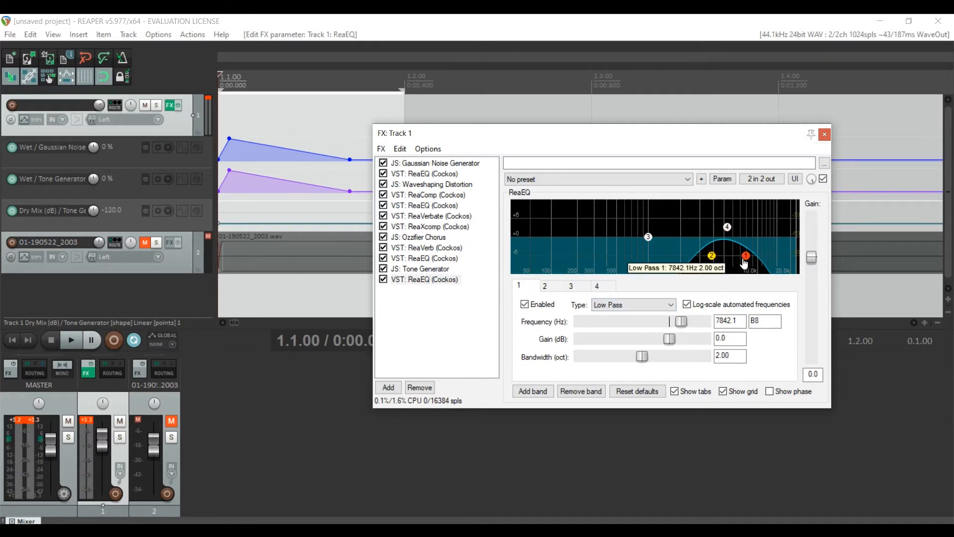
pyautogui.moveTo(645, 357); pyautogui.dragTo(635, 357)
pyautogui.press('space')
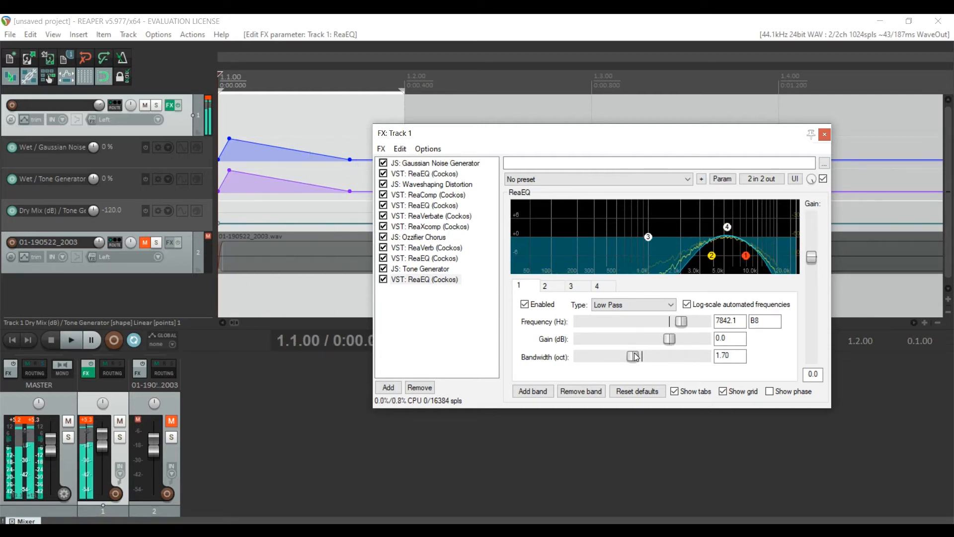
pyautogui.press('space')
pyautogui.click(726, 228)
pyautogui.moveTo(727, 228); pyautogui.dragTo(727, 223)
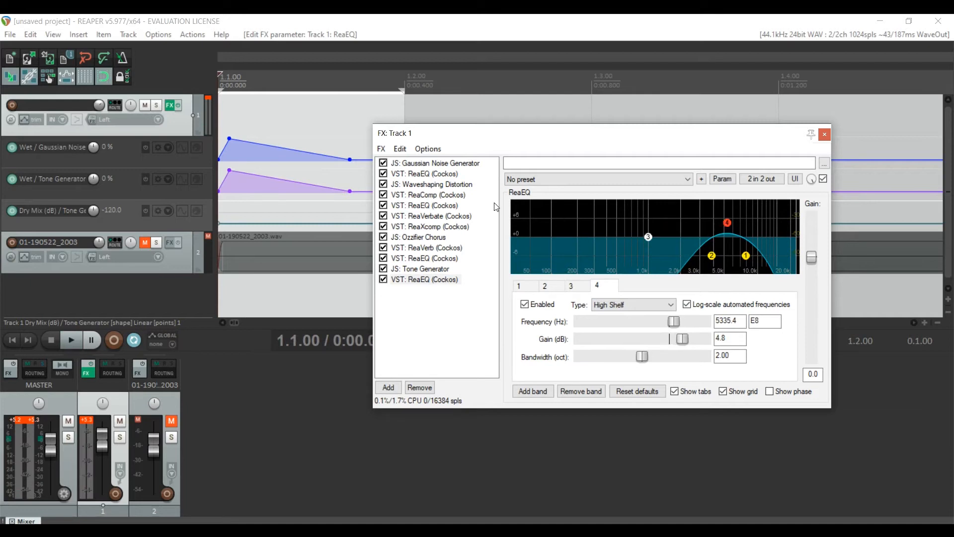
# Add JS Waveshaping Distortion at the end of Track 1's effects chain, set its distortion to 29.9% and audition the loop.
pyautogui.click(382, 149)
pyautogui.click(381, 160)
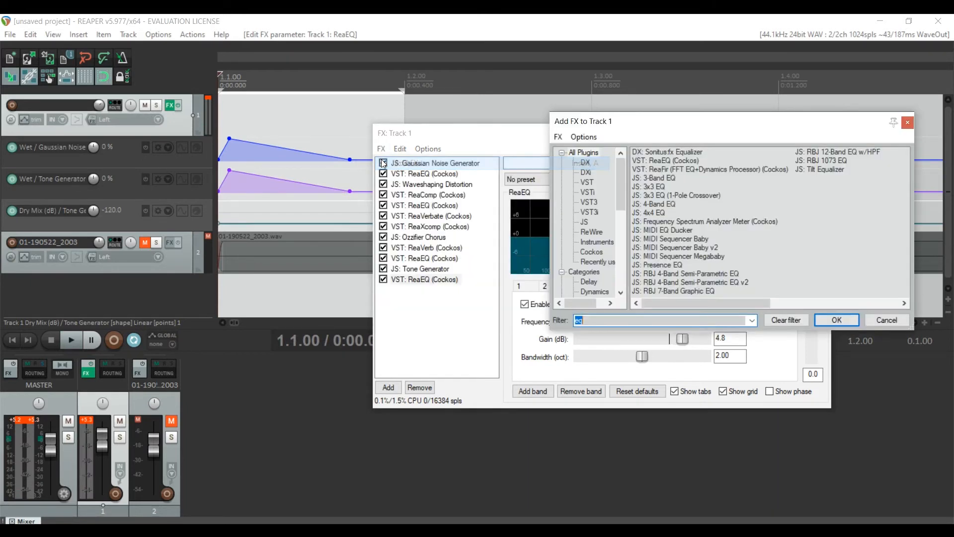
pyautogui.write('wav')
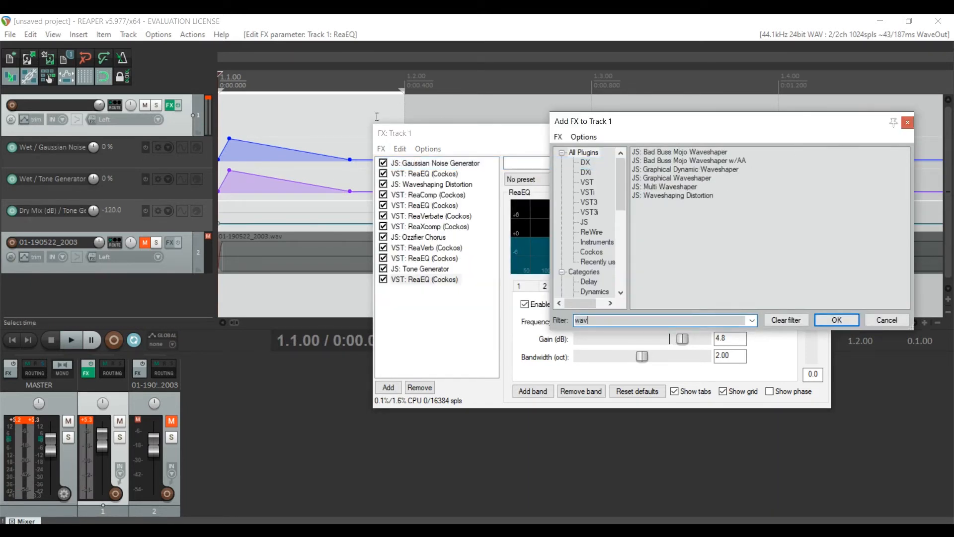
pyautogui.doubleClick(694, 195)
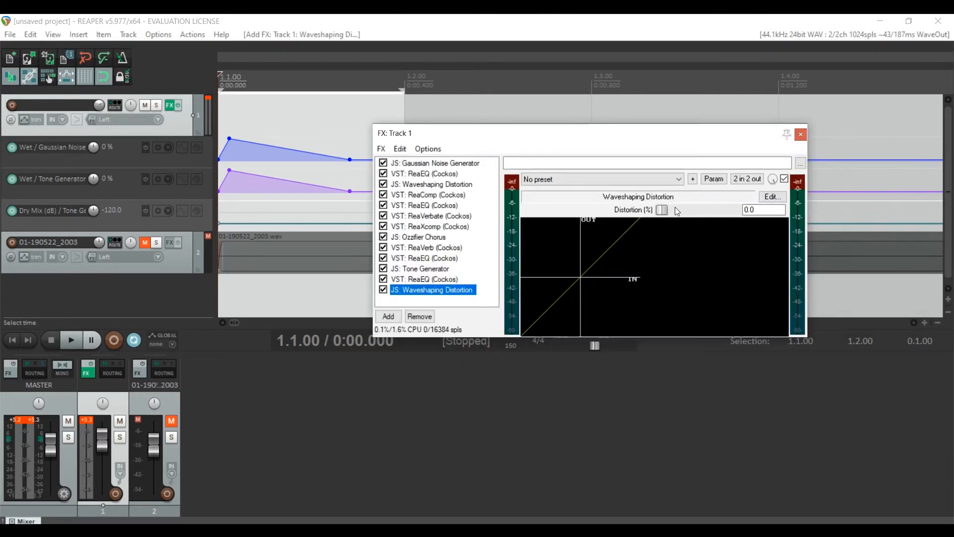
pyautogui.moveTo(675, 207); pyautogui.dragTo(687, 205)
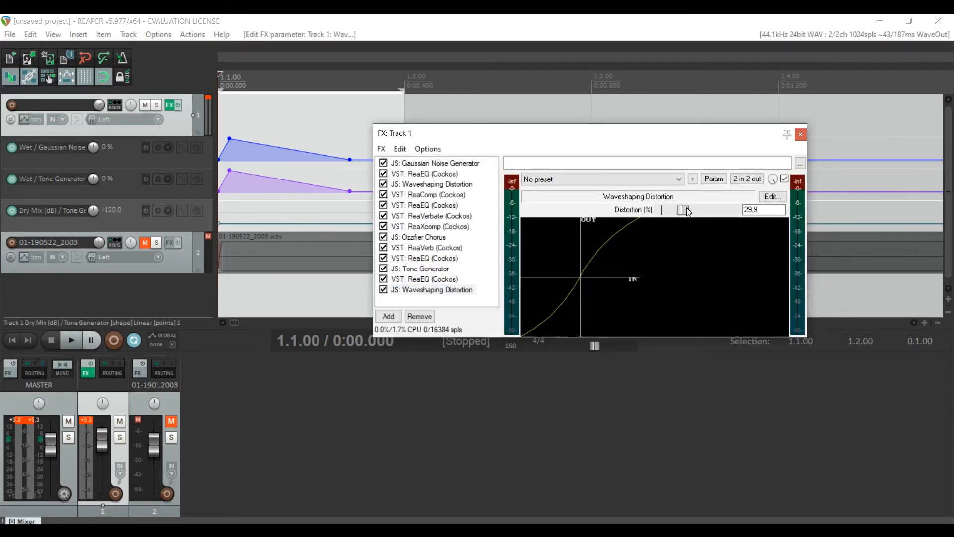
pyautogui.press('space')
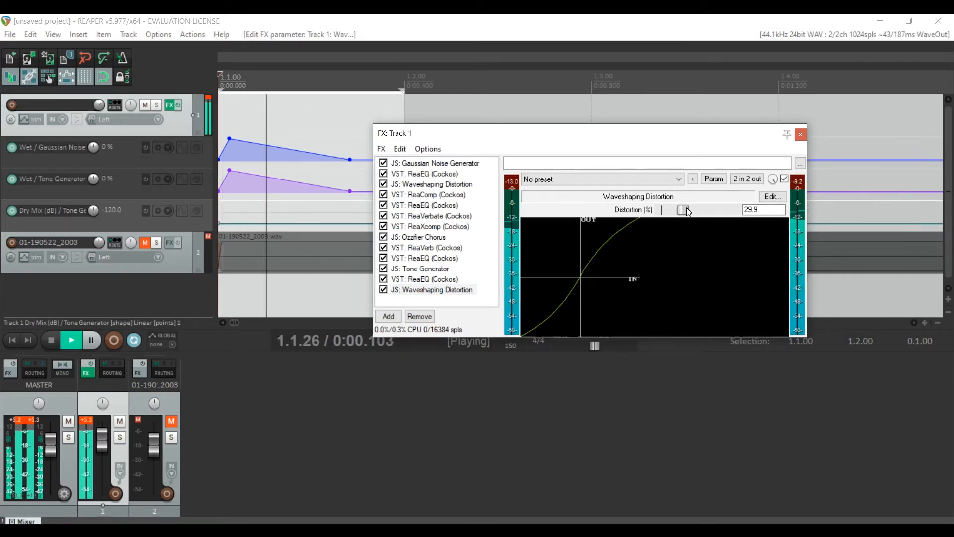
# Add the JS Graphical Waveshaper to Track 1's effects chain, enlarge its graph and set Mirror to Off.
pyautogui.click(382, 148)
pyautogui.click(405, 157)
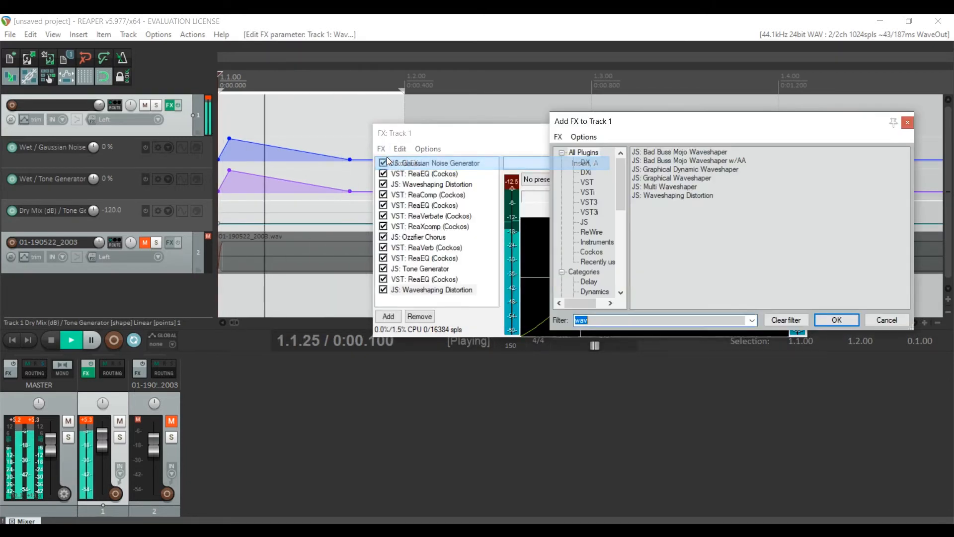
pyautogui.write('grp')
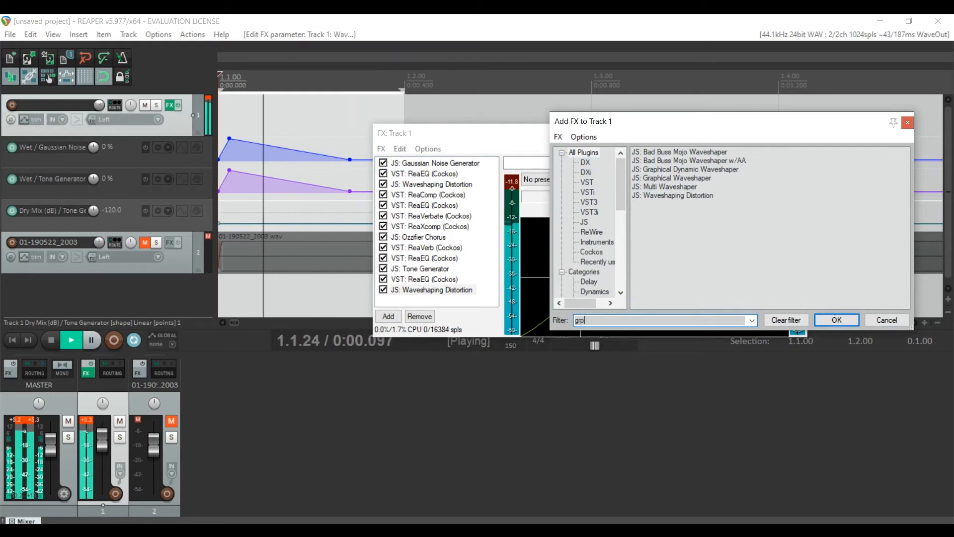
pyautogui.write('aph')
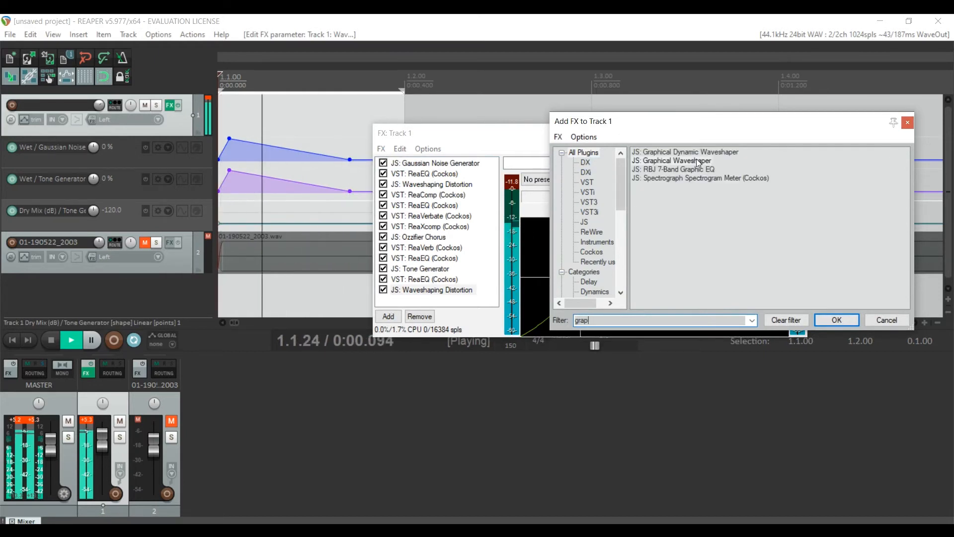
pyautogui.doubleClick(696, 160)
pyautogui.moveTo(692, 326)
pyautogui.mouseDown()
pyautogui.moveTo(721, 318)
pyautogui.moveTo(601, 434)
pyautogui.mouseUp()
pyautogui.click(694, 214)
pyautogui.click(694, 221)
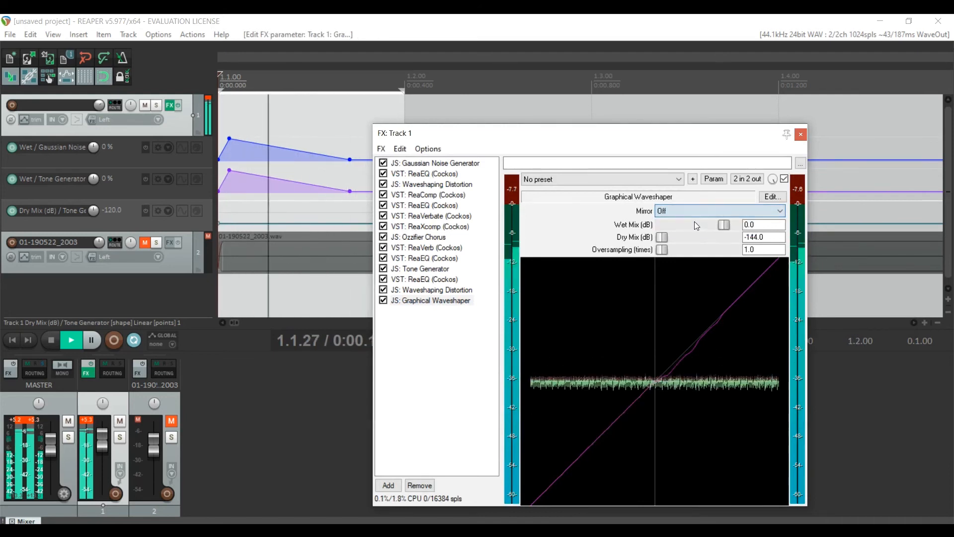
# Draw a slightly wavy upper half of the Graphical Waveshaper's curve, close the effects chain and stop playback.
pyautogui.moveTo(657, 380); pyautogui.dragTo(780, 259)
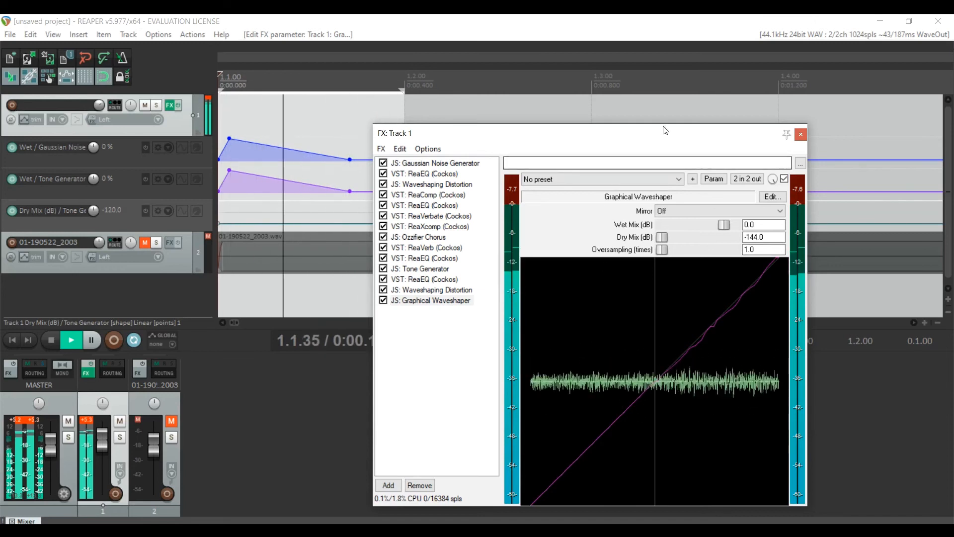
pyautogui.click(801, 135)
pyautogui.press('space')
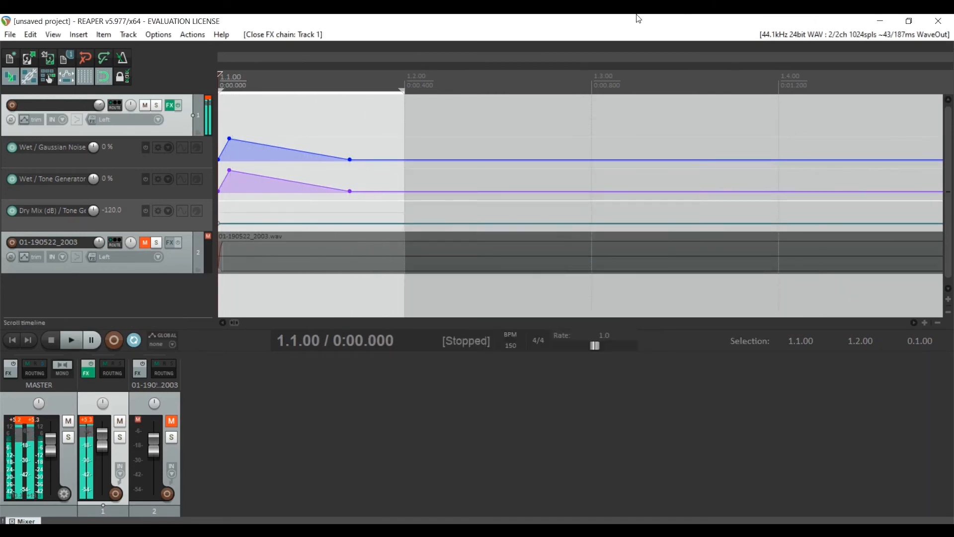
# Turn looping off and prepare a render of the time selection with the file name Open Hihat3.
pyautogui.press('r')
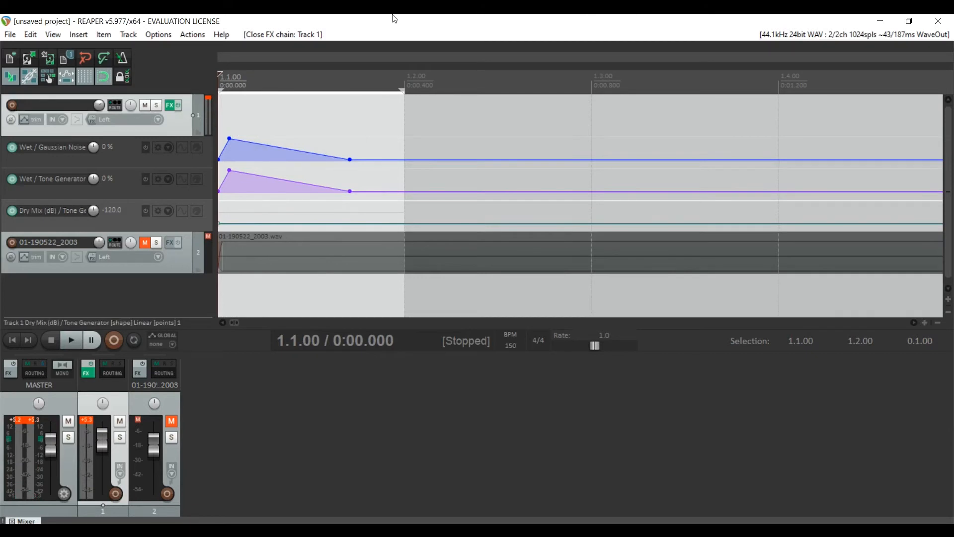
pyautogui.hotkey('ctrl', 'alt', 'r')
pyautogui.press('Right')
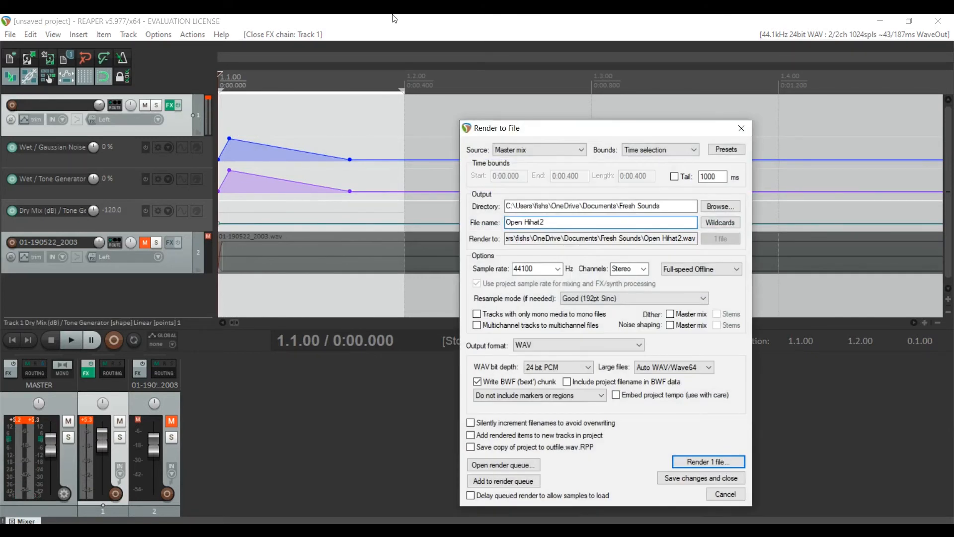
pyautogui.press('BackSpace')
pyautogui.write('3')
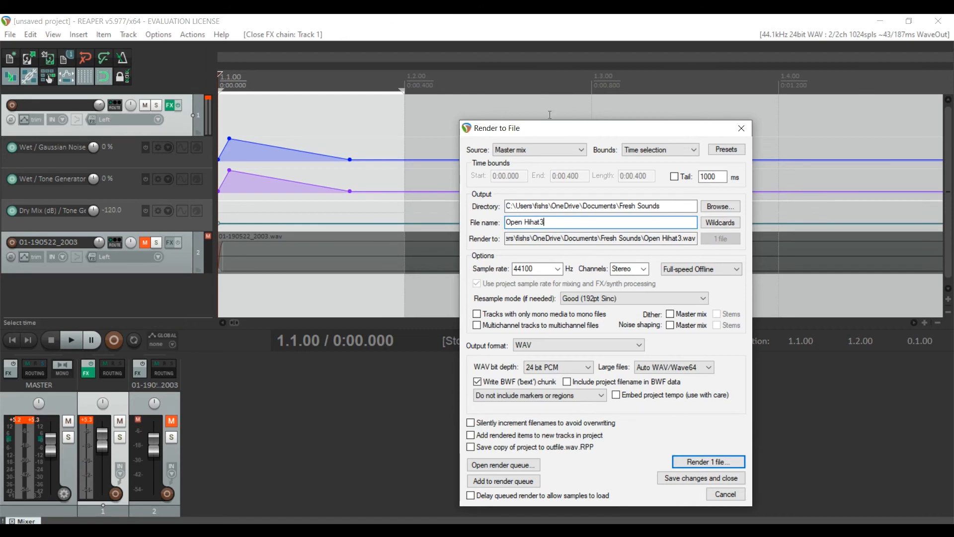
pyautogui.moveTo(552, 128); pyautogui.dragTo(533, 106)
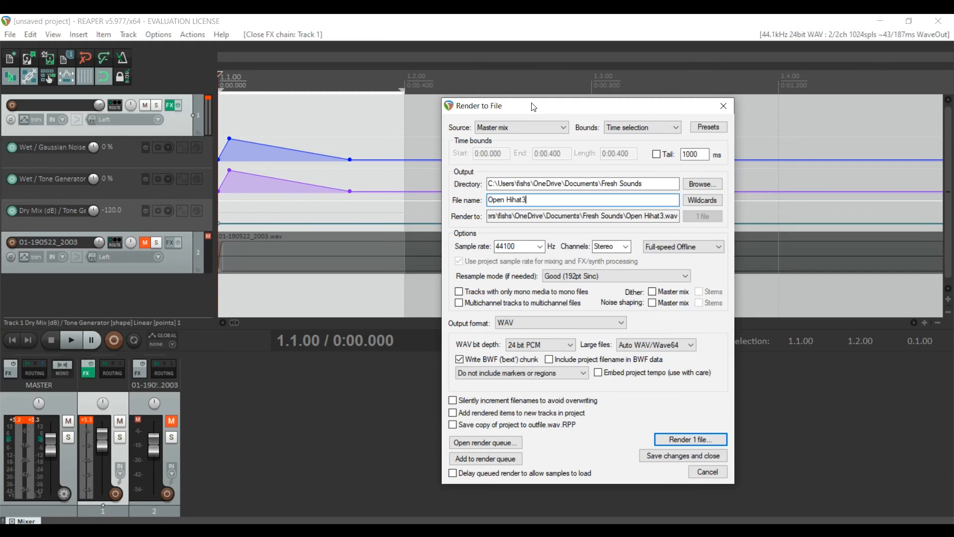
# Reset Track 1's and the master's peak meters, playing the project once in between to check the levels.
pyautogui.click(83, 419)
pyautogui.press('space')
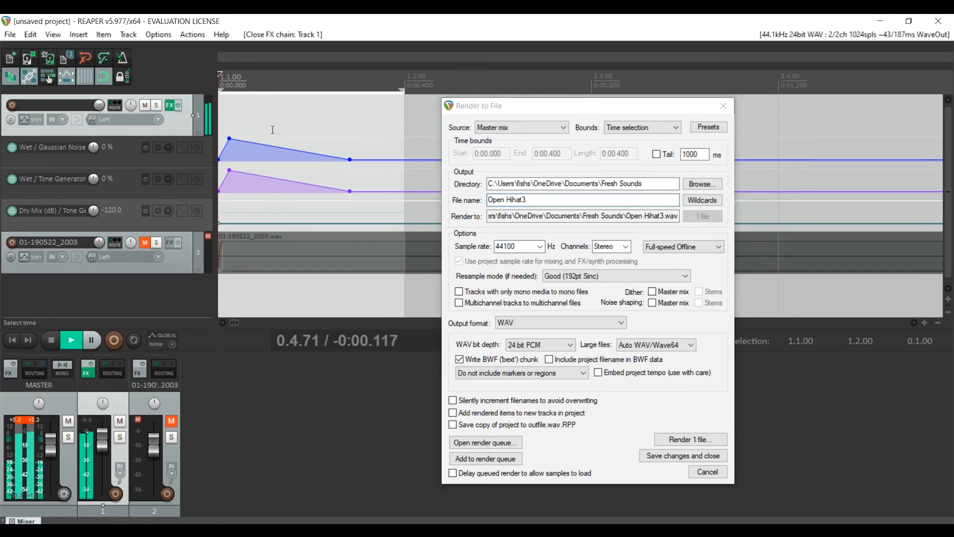
pyautogui.press('space')
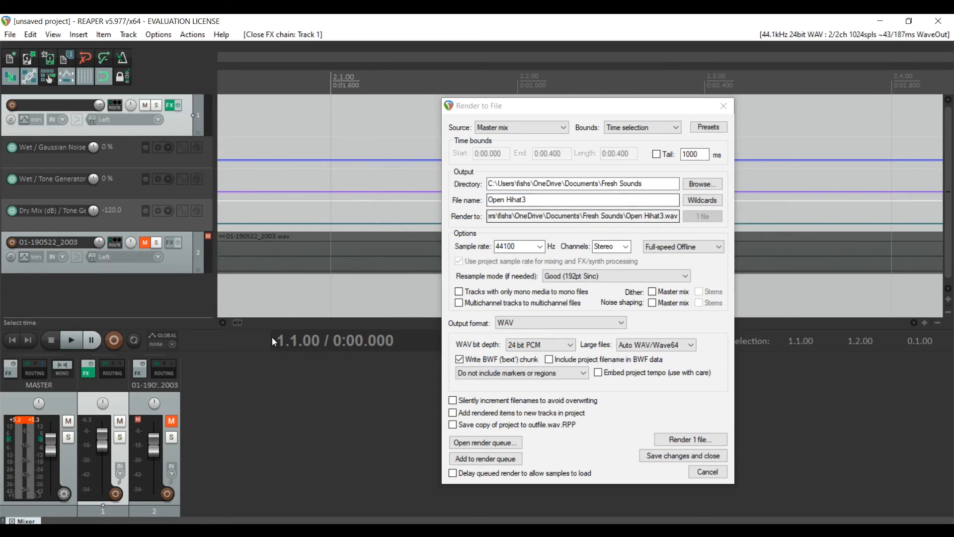
pyautogui.click(25, 418)
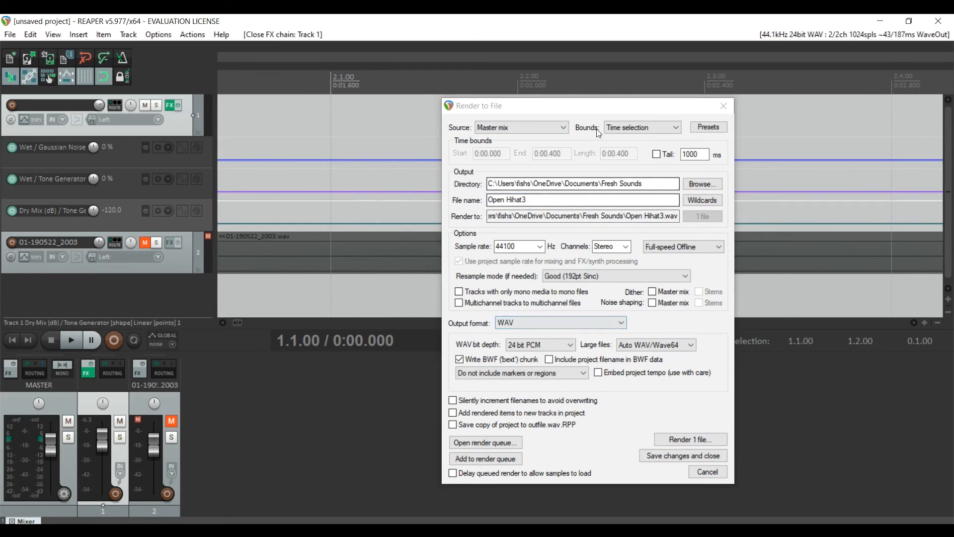
pyautogui.click(574, 107)
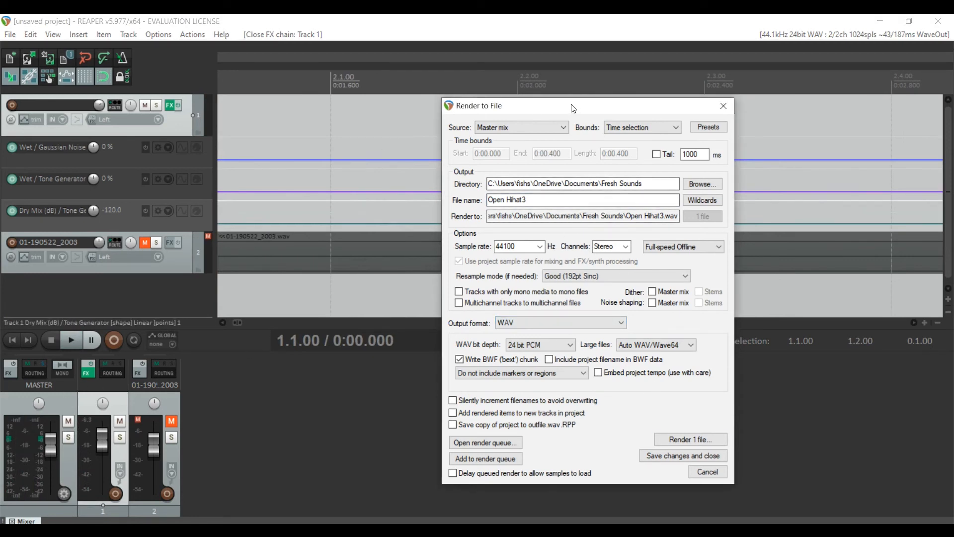
# Render the time selection to Open Hihat3.wav, close the render report and return to the project's start.
pyautogui.click(688, 440)
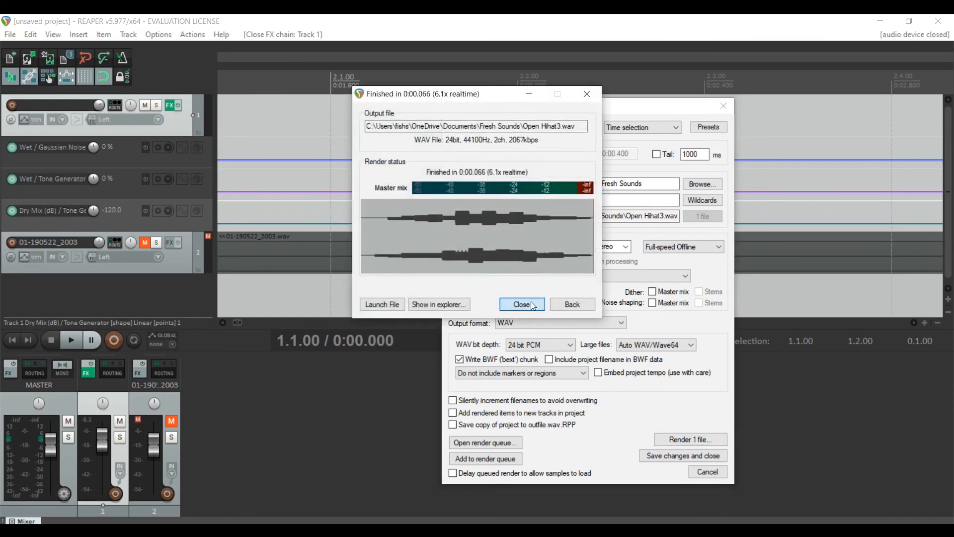
pyautogui.click(530, 301)
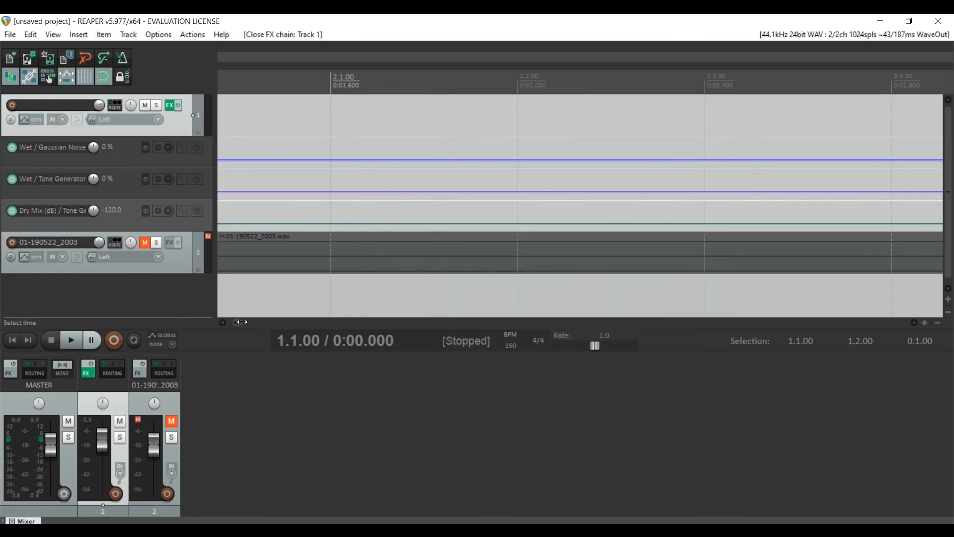
pyautogui.moveTo(240, 322); pyautogui.dragTo(237, 322)
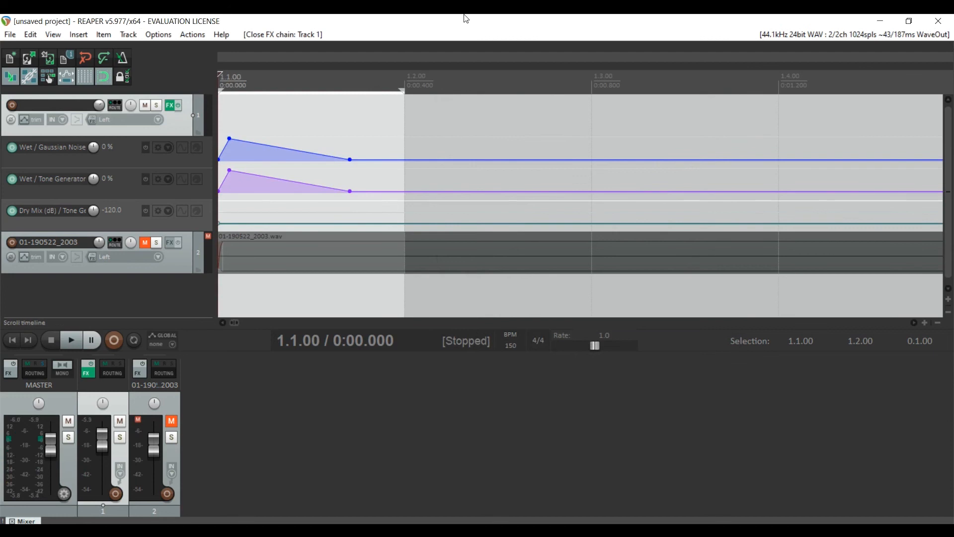